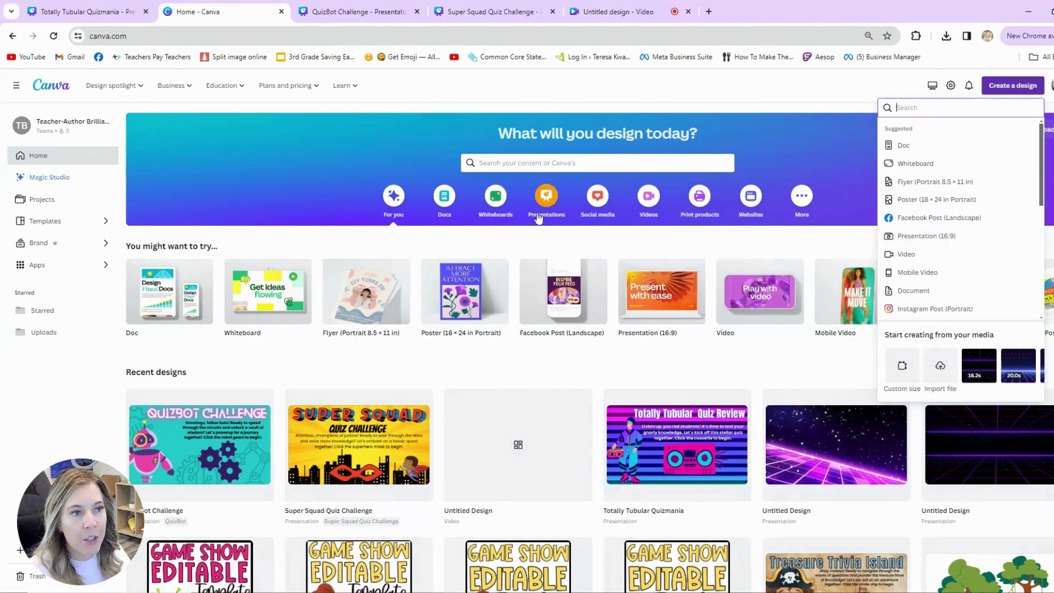
Create a blank Presentation (16:9) design and look through its suggested templates.
left_click(932, 236)
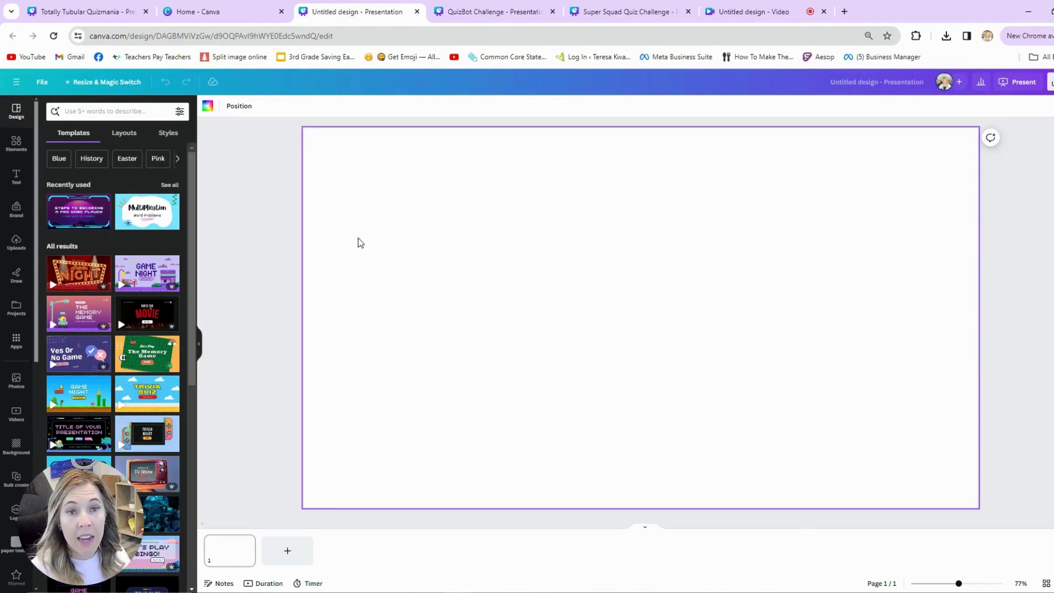
scroll(131, 463, "down", 3)
scroll(184, 354, "down", 3)
scroll(101, 310, "up", 3)
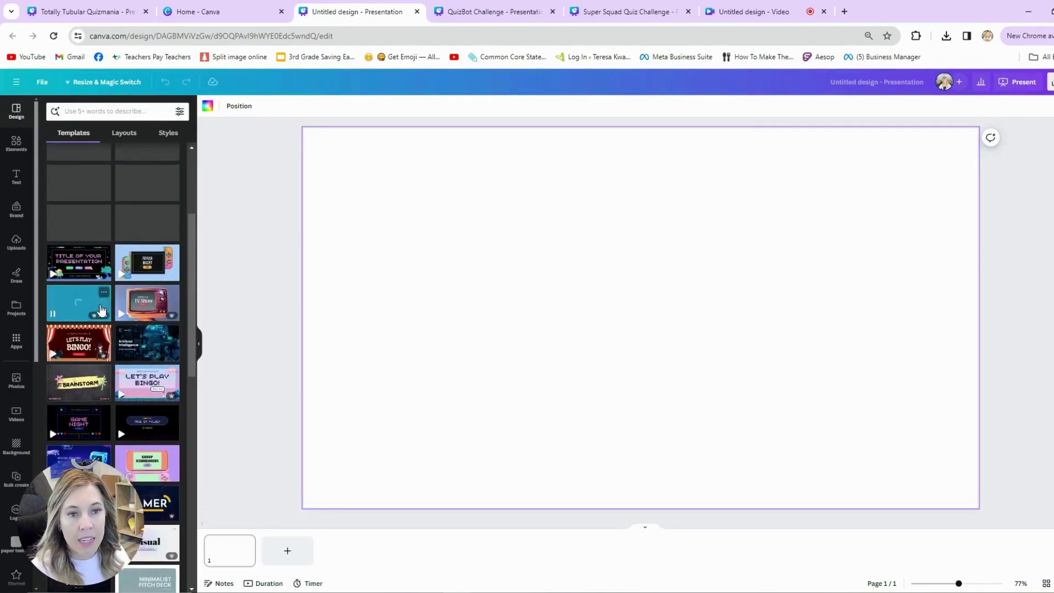
scroll(102, 307, "up", 3)
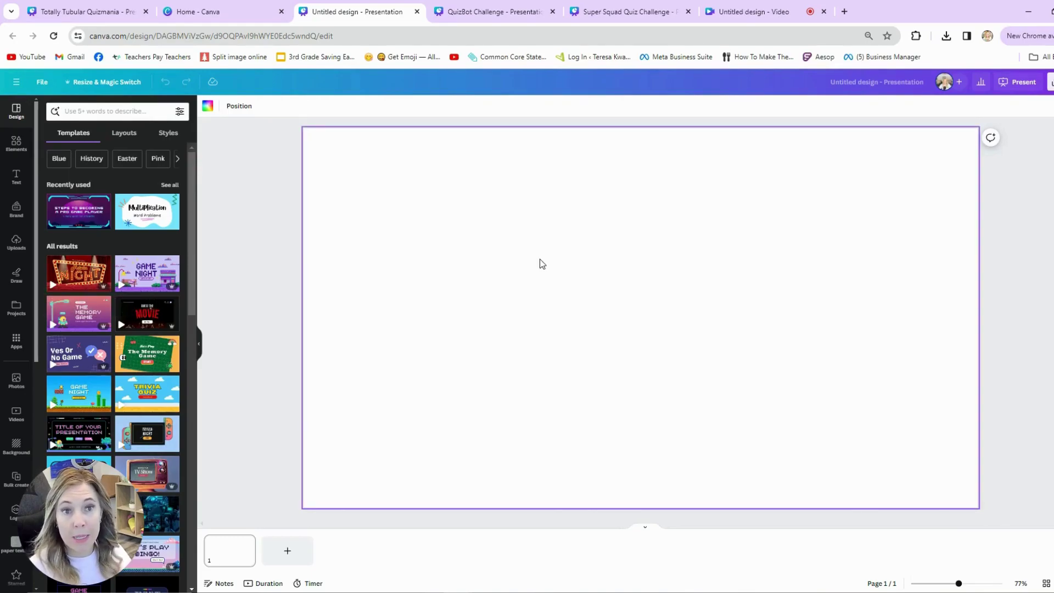
Search the elements for "circus" and show all of the photo results.
left_click(16, 144)
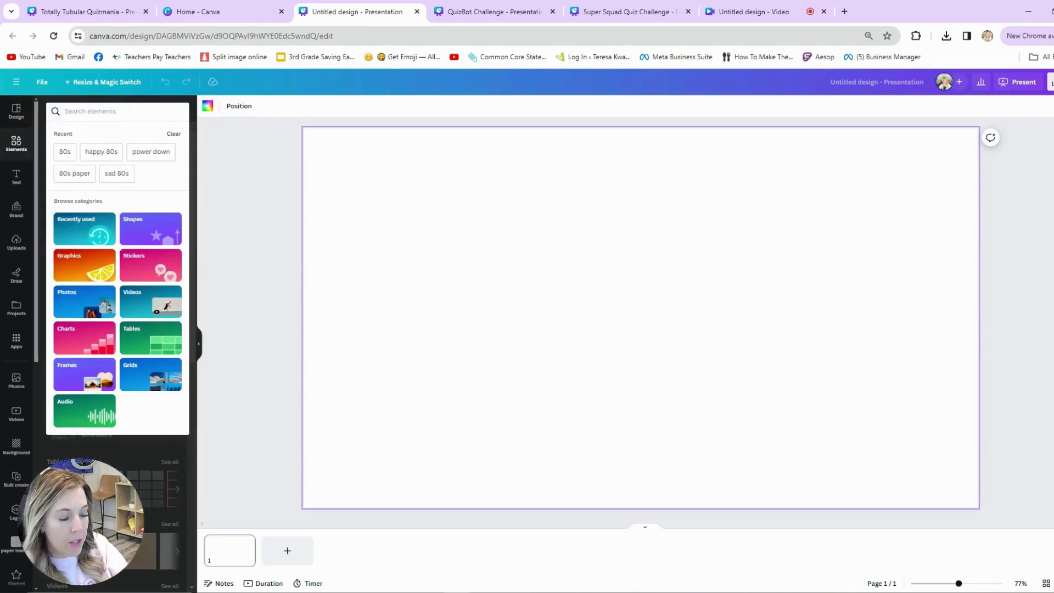
type("circus")
key("Return")
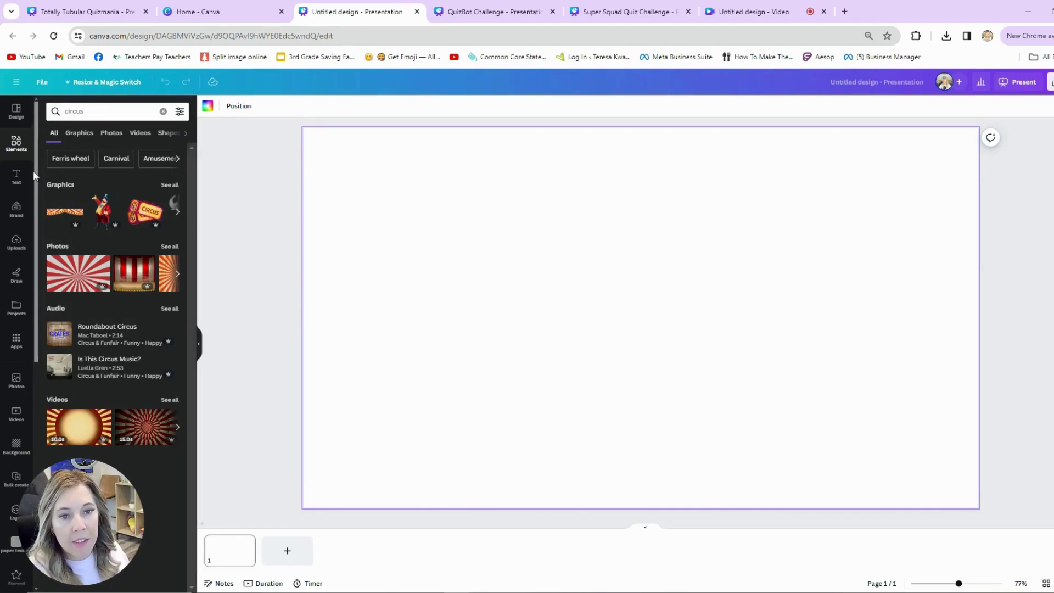
left_click(169, 246)
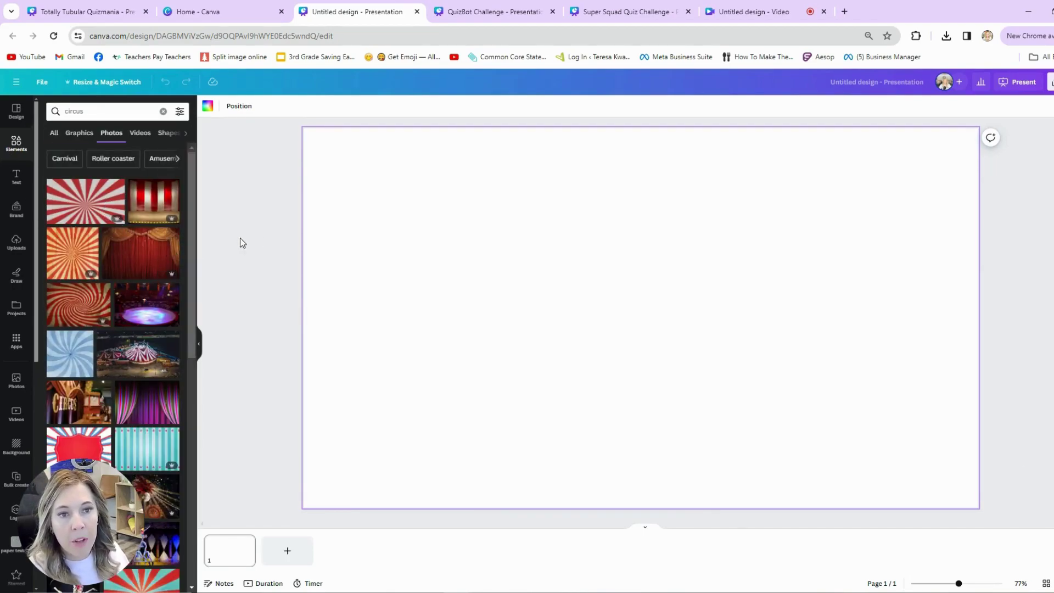
Try the striped curtain photo, replace it with the red-and-white sunburst photo, and enlarge the sunburst to cover the whole page.
left_click(156, 208)
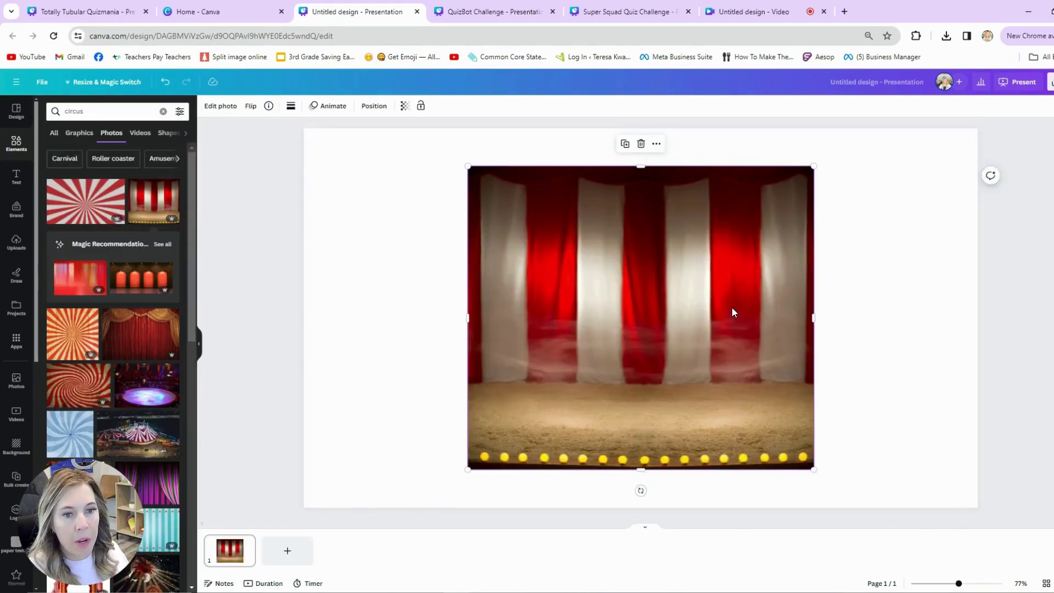
left_click_drag(732, 306, 114, 296)
left_click(116, 185)
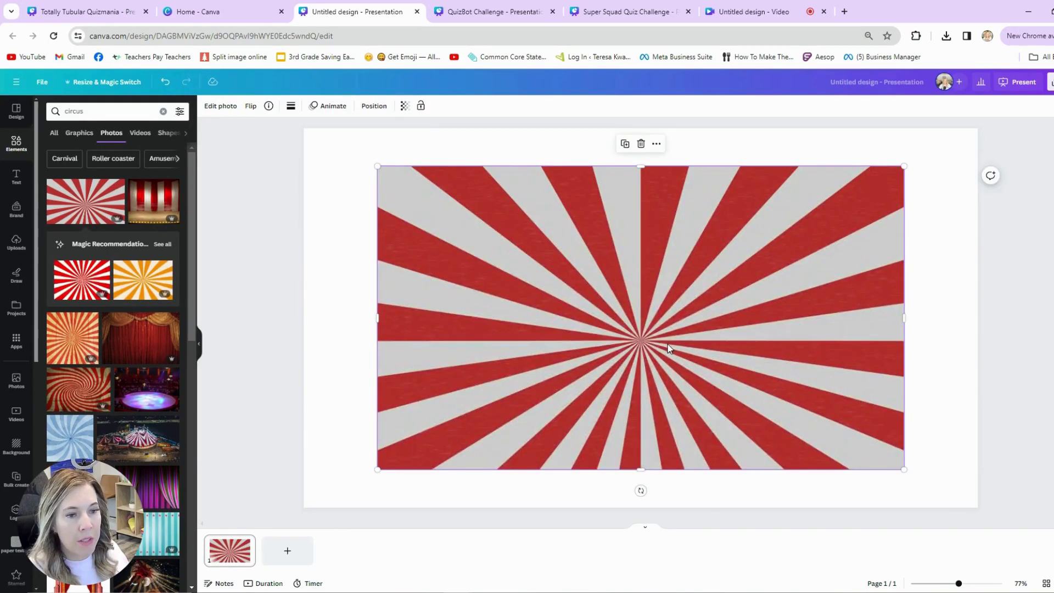
left_click_drag(669, 347, 594, 381)
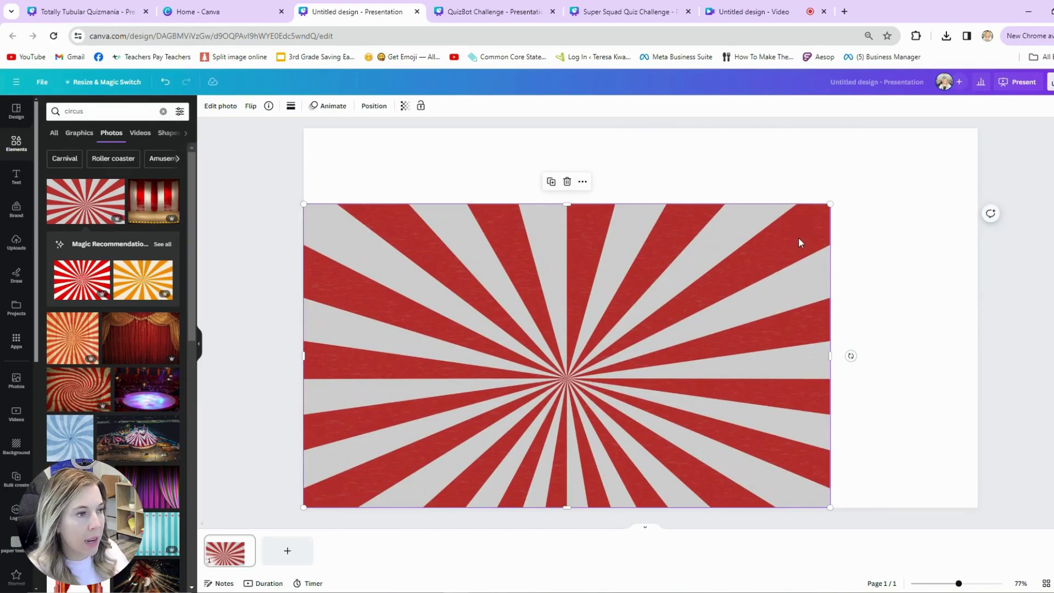
left_click_drag(828, 204, 983, 119)
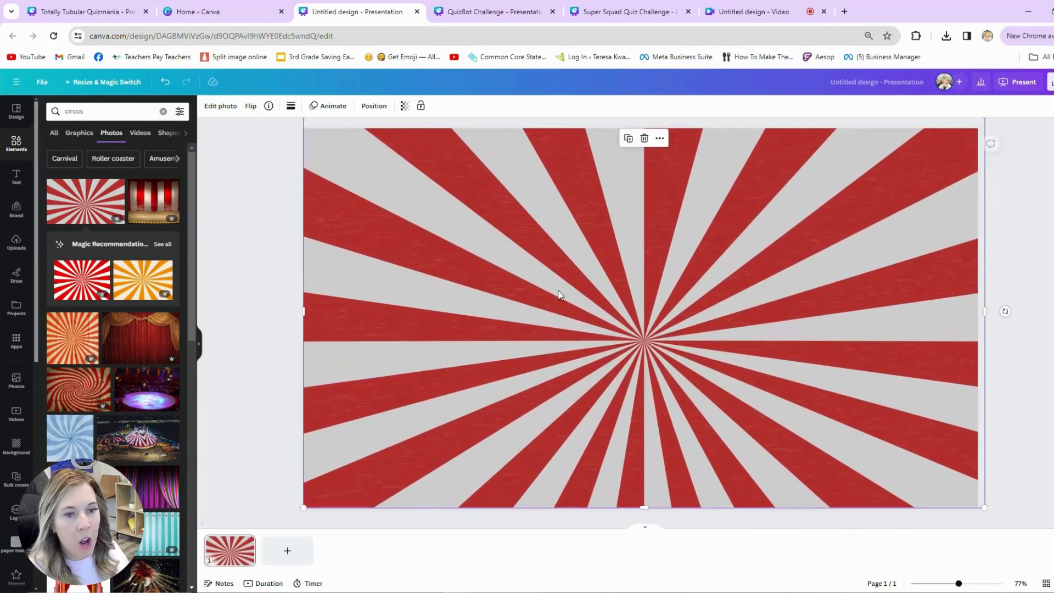
Browse more circus photos, trying the red-and-teal sunburst and the green-and-red sunburst with stars on the page before removing each.
scroll(116, 375, "down", 5)
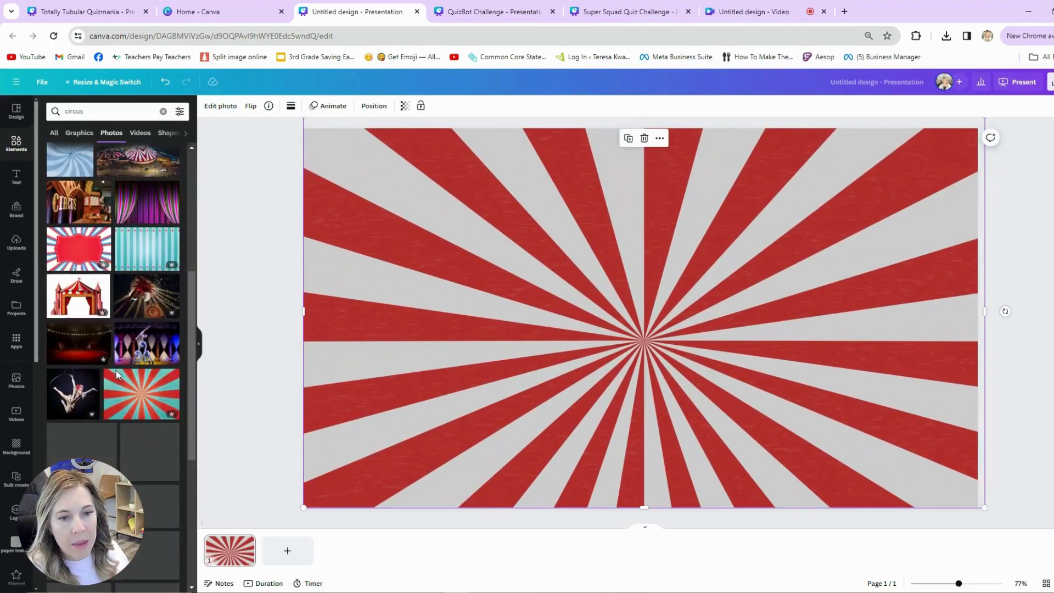
left_click_drag(142, 393, 29, 357)
scroll(117, 435, "down", 4)
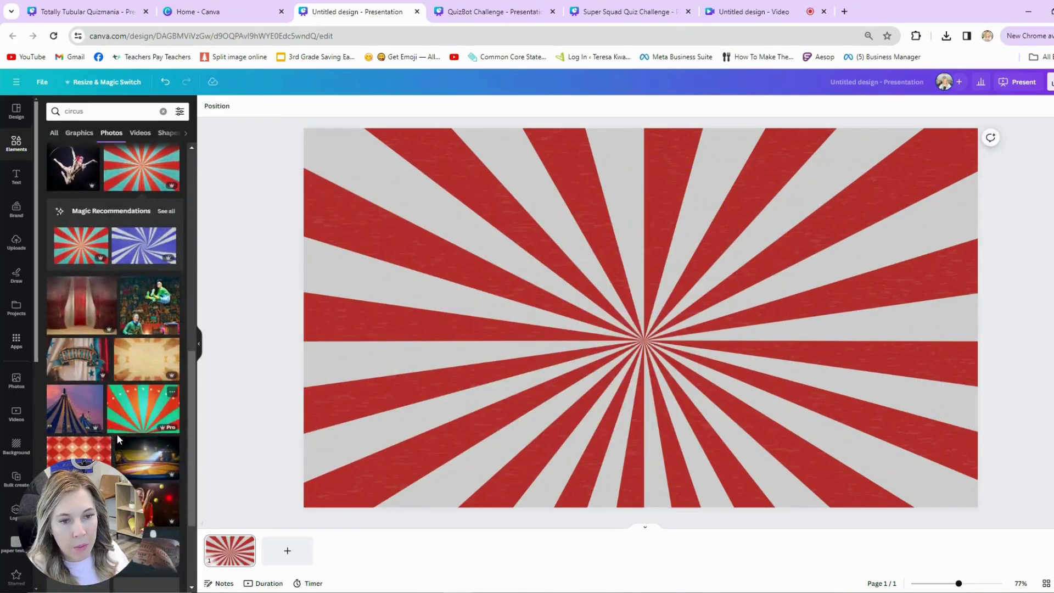
left_click(135, 403)
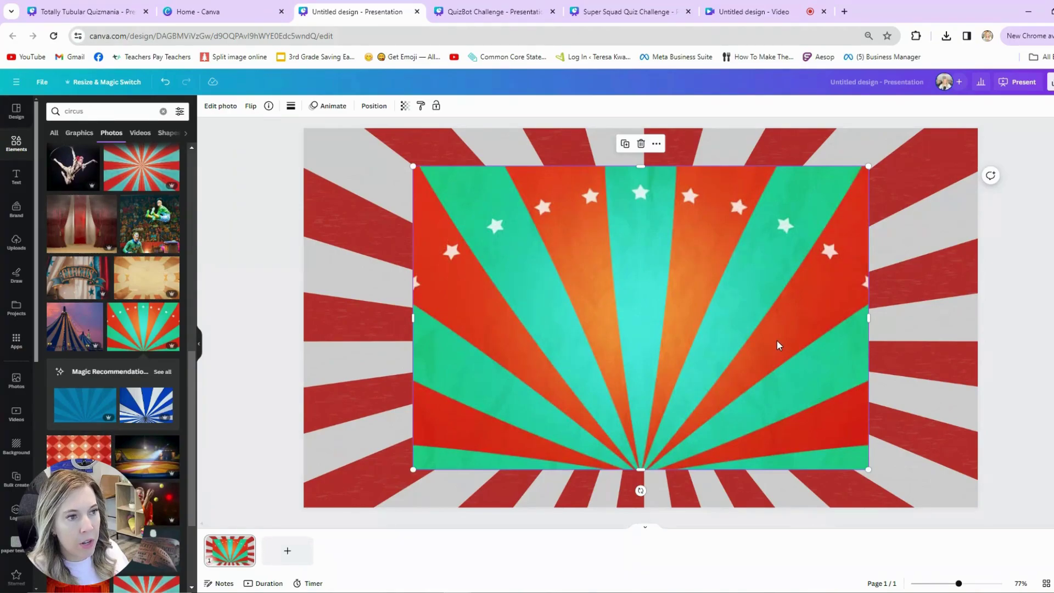
key("Delete")
scroll(121, 415, "down", 3)
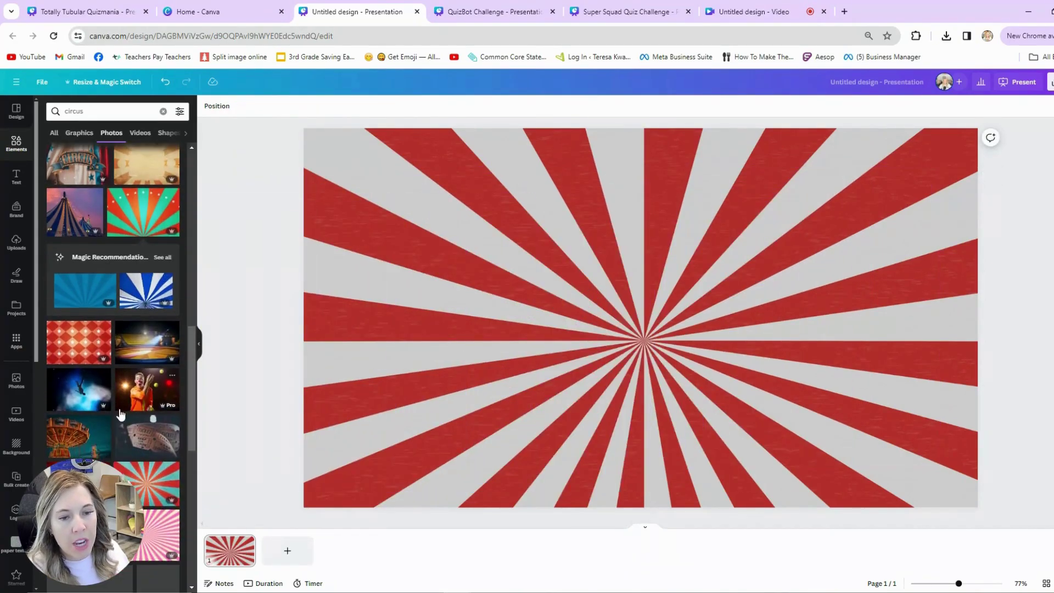
scroll(127, 401, "up", 2)
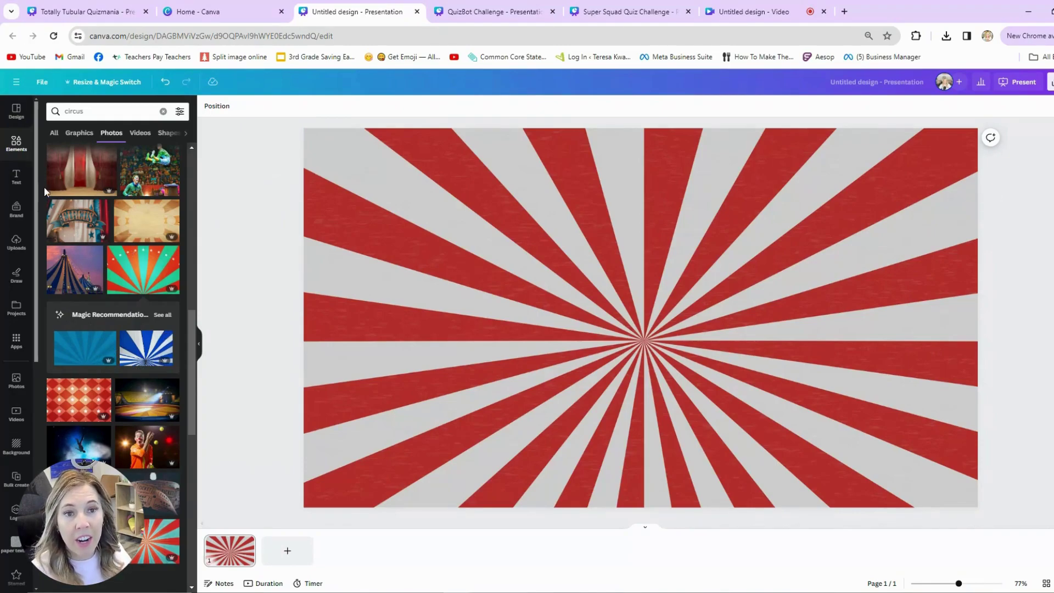
Show the graphics results for circus and delete the red-and-white sunburst photo from the page.
scroll(47, 188, "up", 8)
scroll(47, 186, "up", 3)
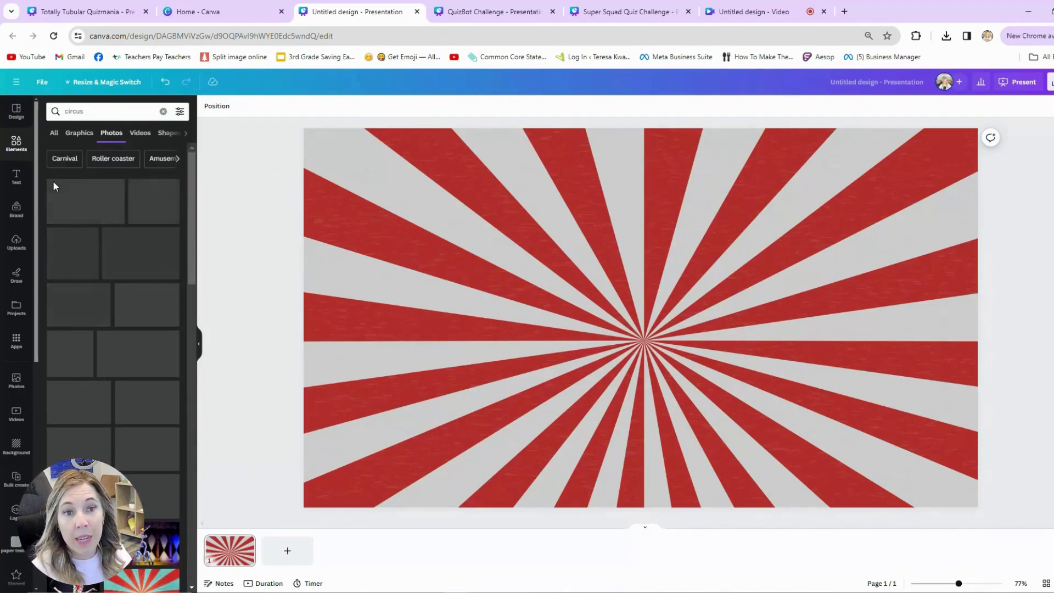
left_click(79, 133)
left_click(504, 235)
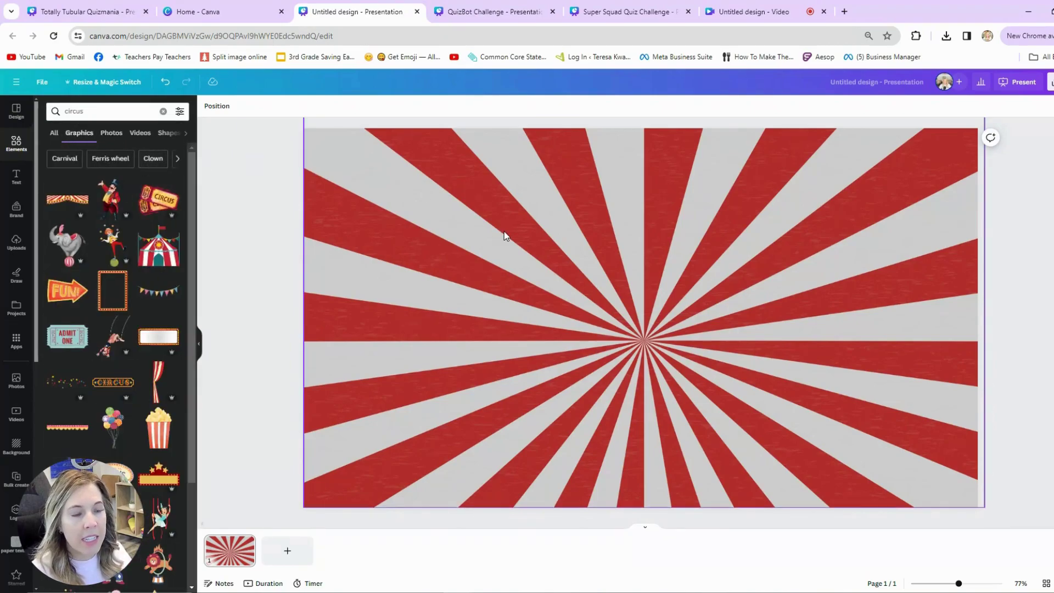
key("Delete")
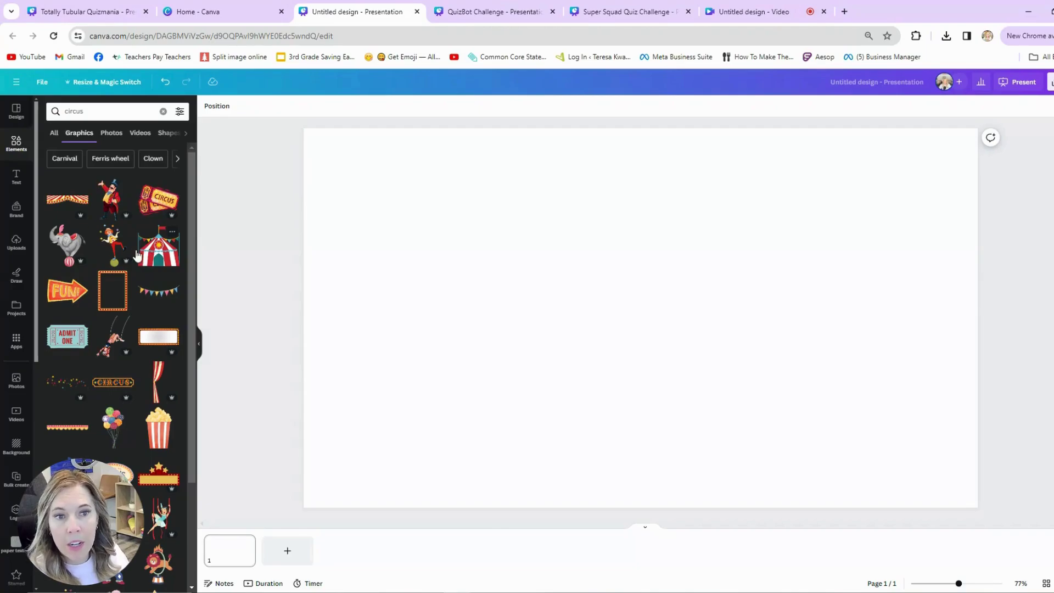
Try the juggling clown graphic on the page, remove it, and search its creator's elements for "circus".
left_click(115, 245)
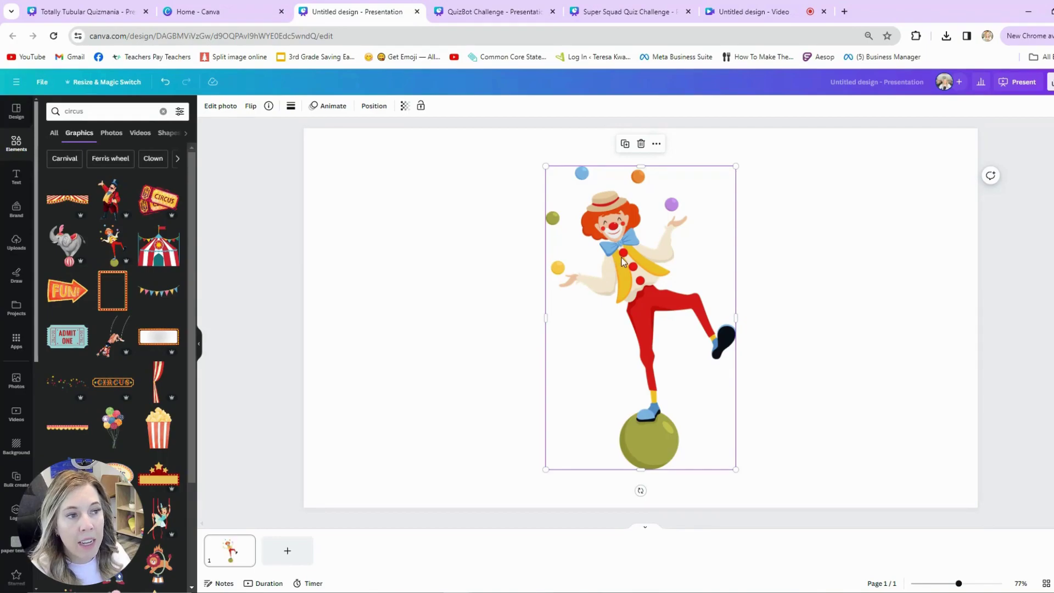
left_click_drag(624, 261, 107, 232)
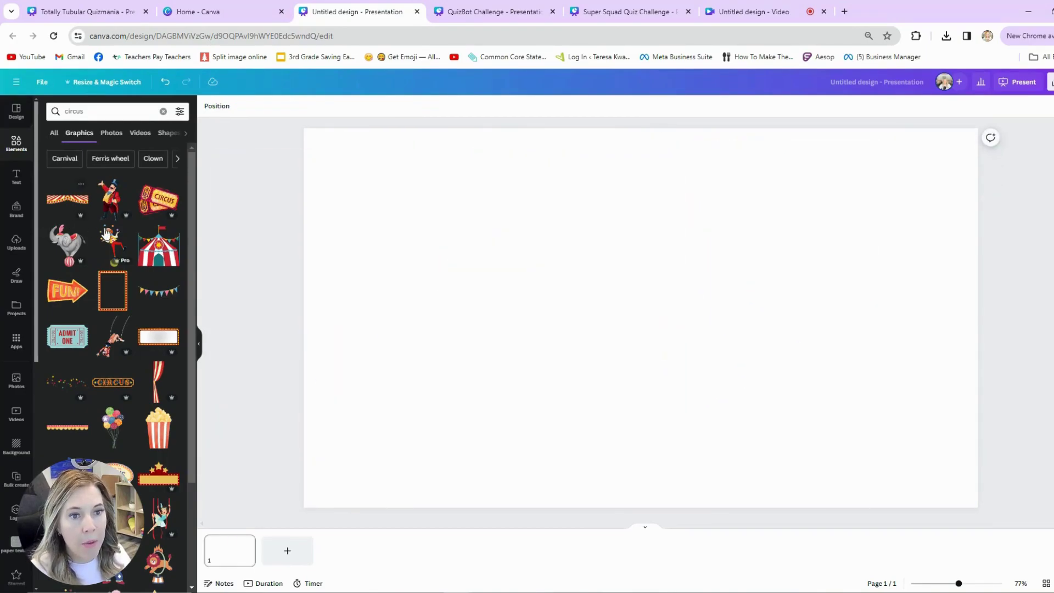
left_click(126, 237)
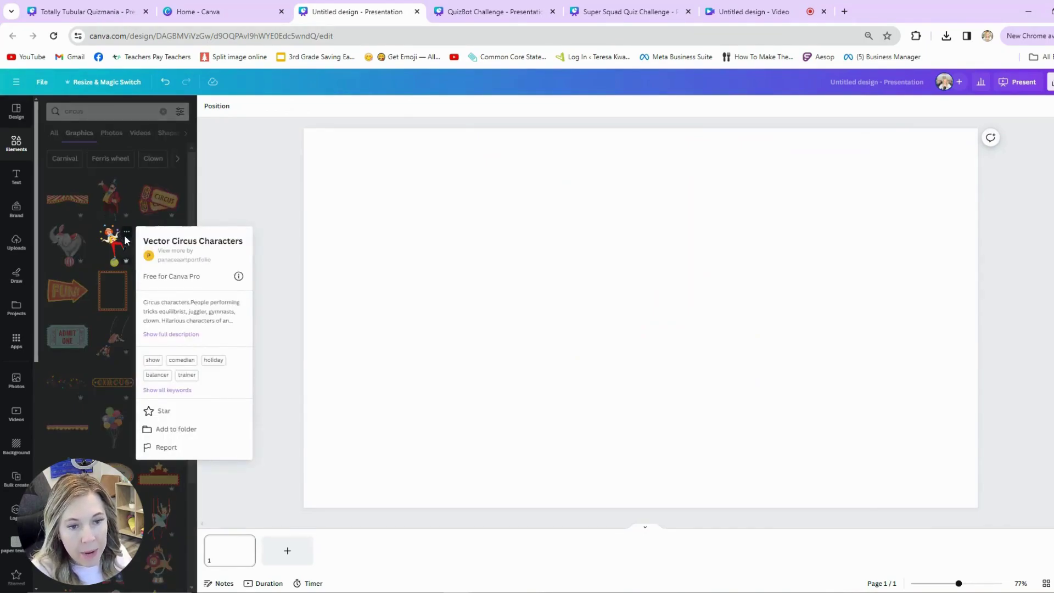
left_click(188, 267)
left_click(122, 152)
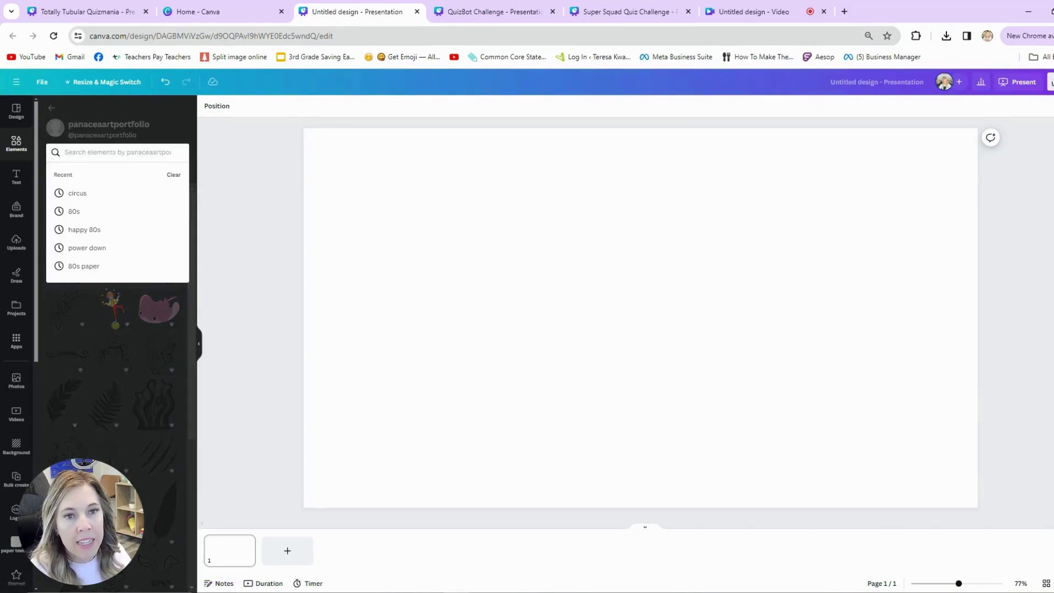
type("circus")
key("Return")
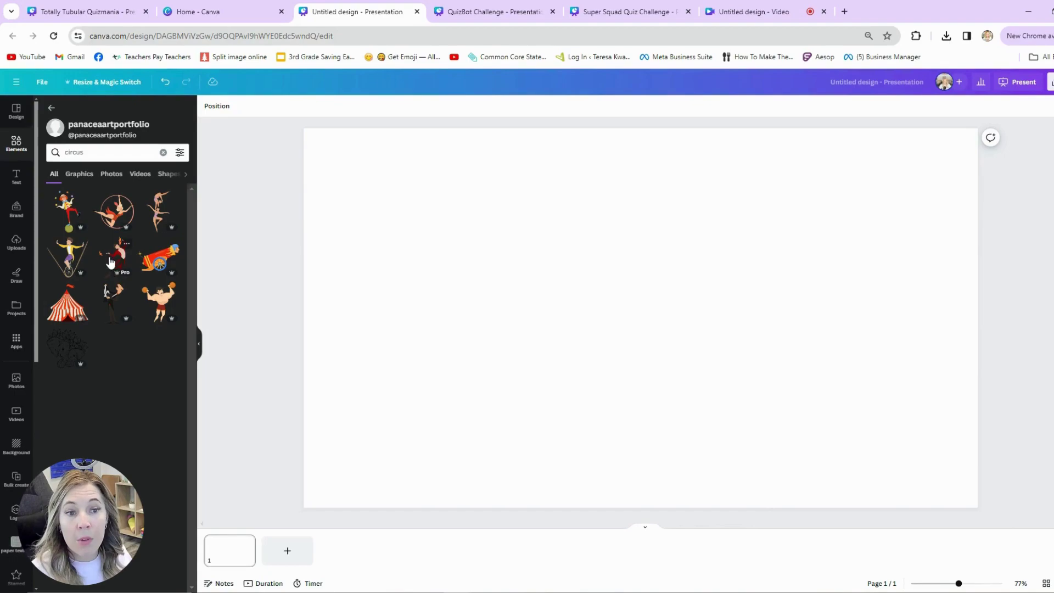
Return to the general circus graphics and add the watercolor popcorn box to the page.
left_click(50, 109)
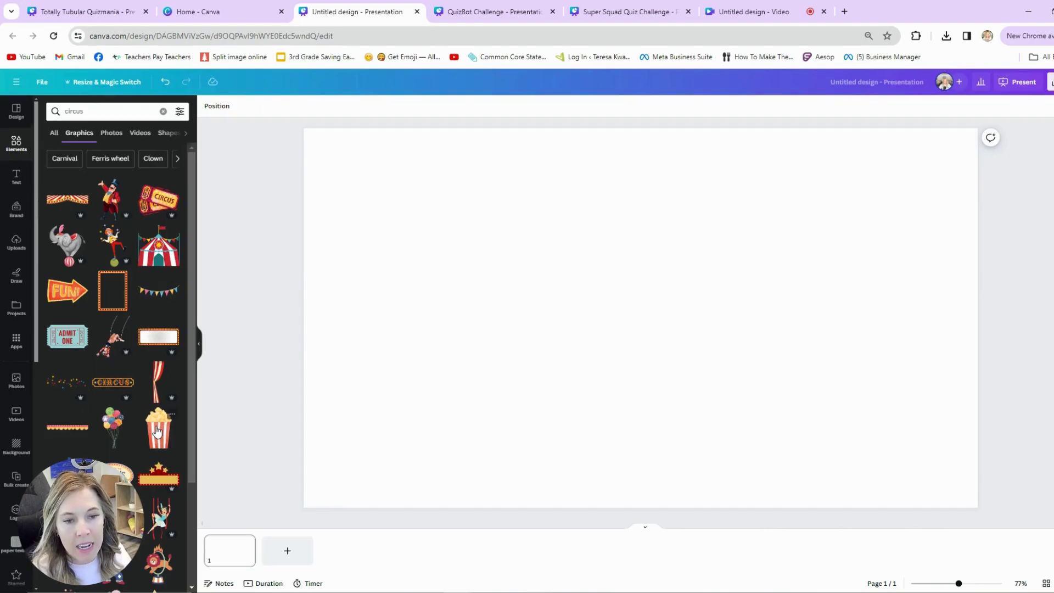
scroll(157, 431, "down", 2)
left_click(158, 315)
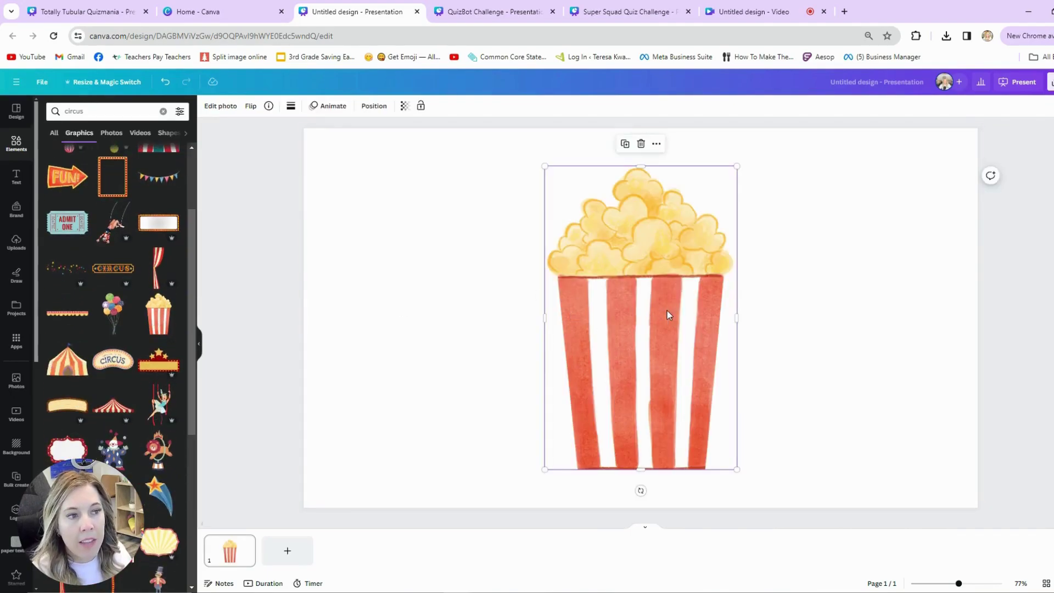
Open the collection that the watercolor popcorn belongs to and look through all of its matching graphics.
left_click(172, 302)
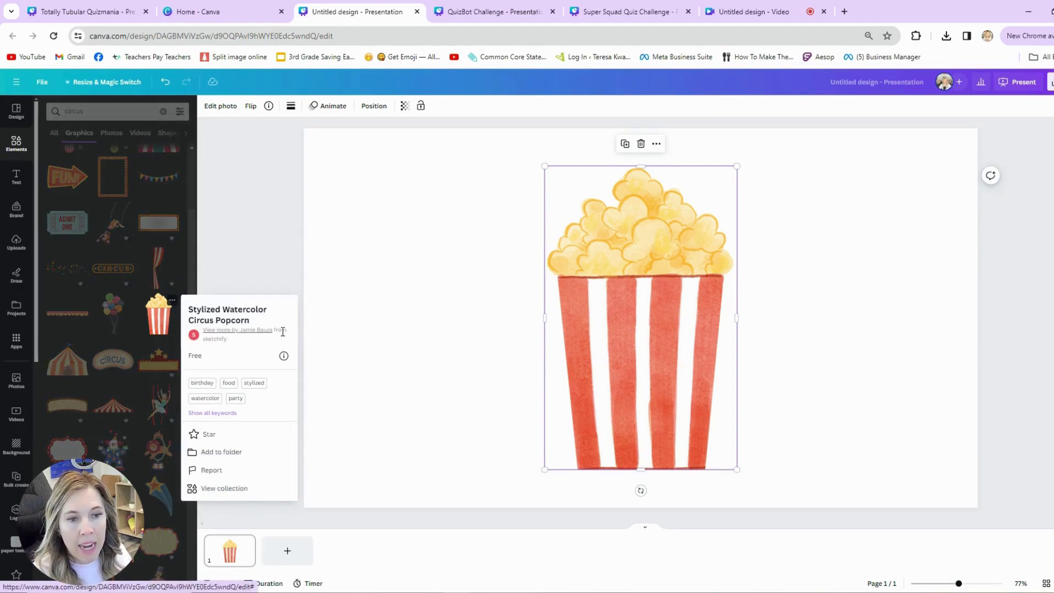
left_click(214, 490)
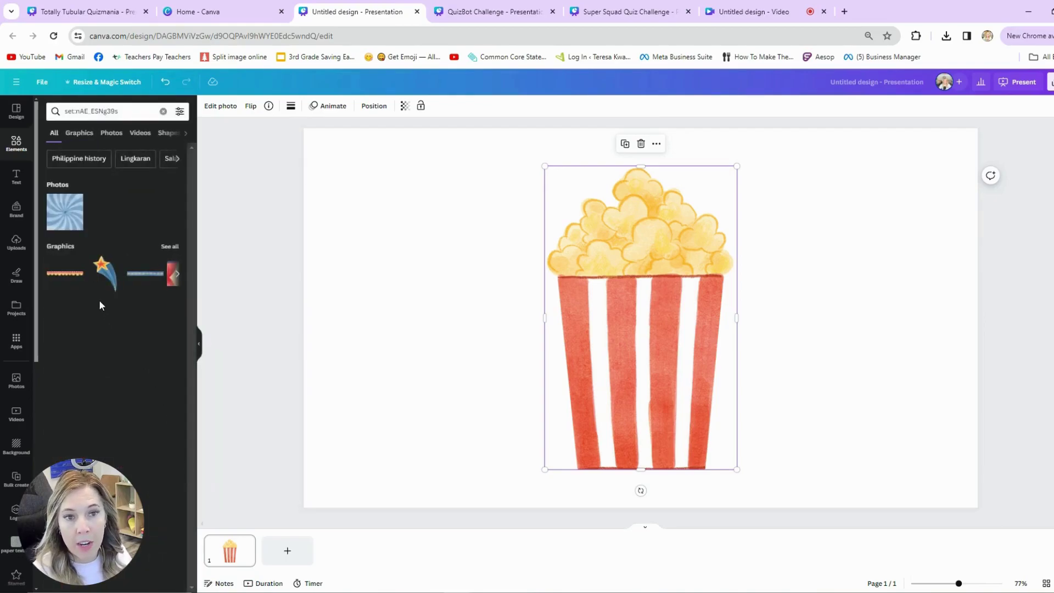
left_click(168, 246)
scroll(144, 235, "down", 15)
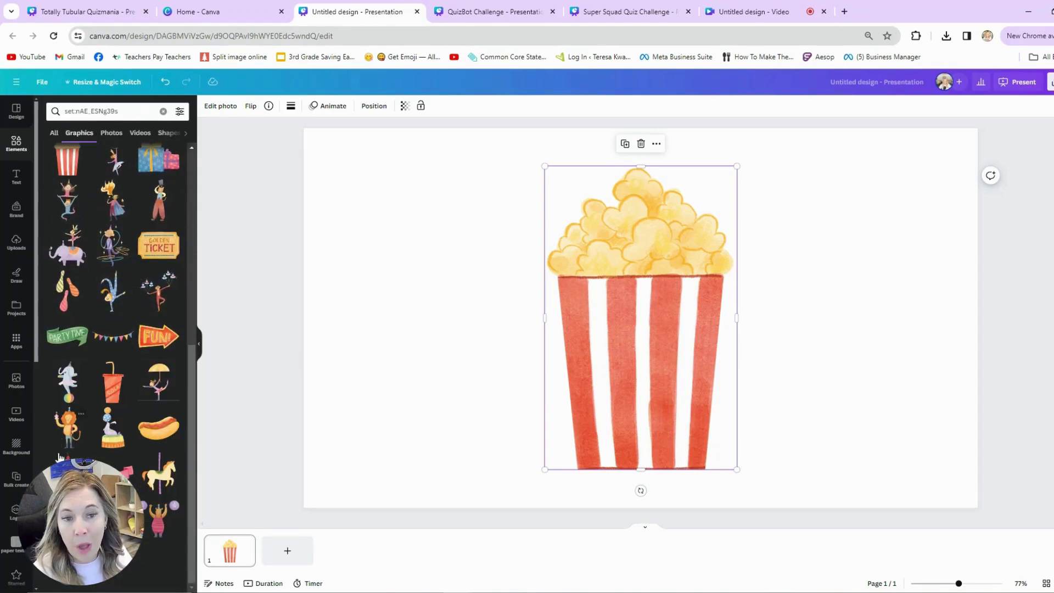
scroll(57, 444, "up", 15)
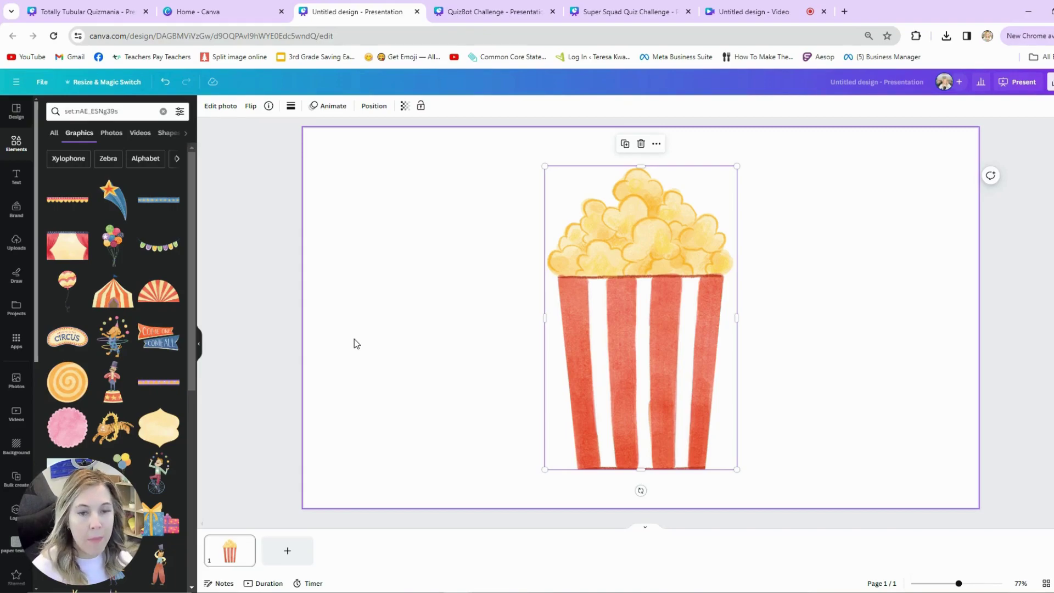
scroll(153, 403, "down", 3)
scroll(152, 406, "down", 3)
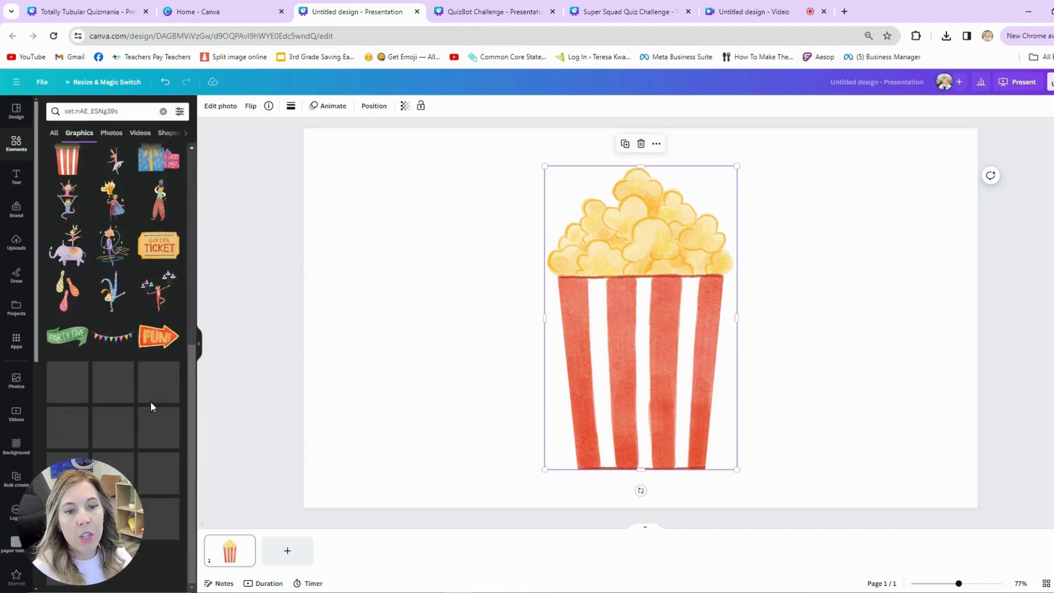
scroll(152, 405, "up", 10)
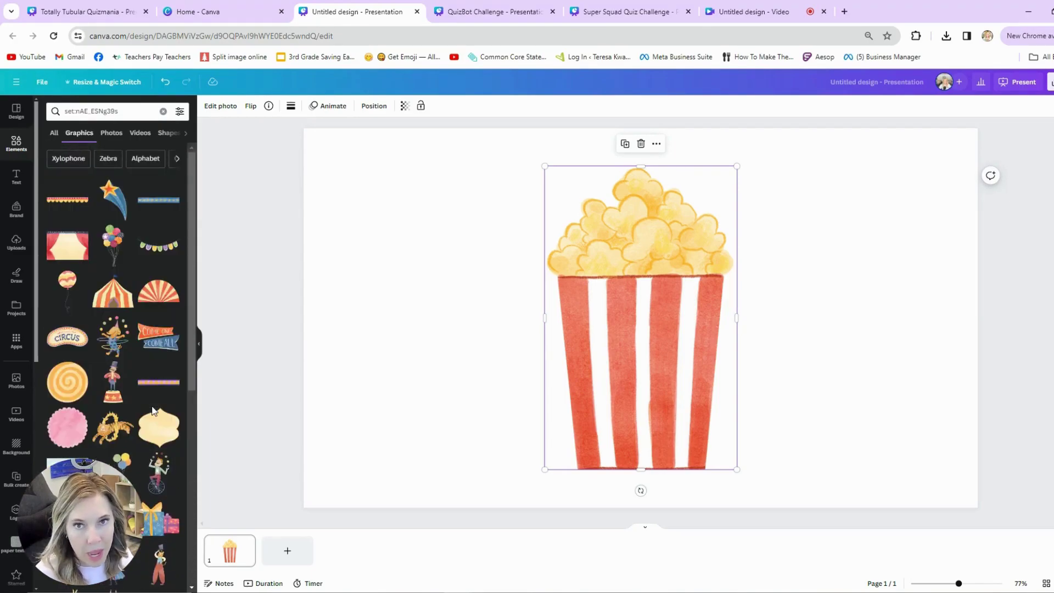
Delete the watercolor popcorn box from the page and look over the graphics in its collection again.
key("Delete")
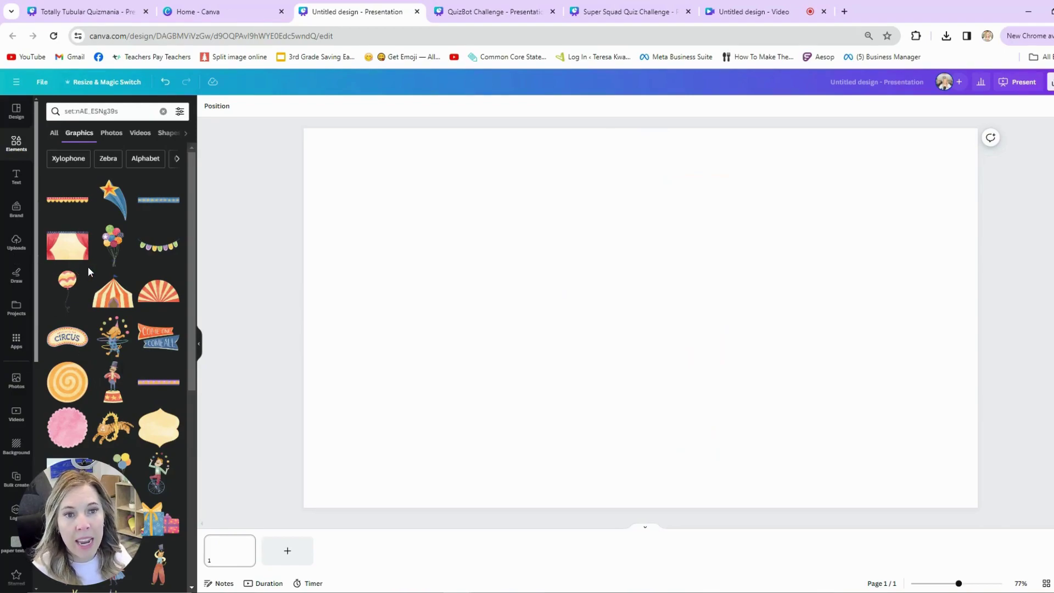
scroll(88, 265, "down", 1)
scroll(88, 272, "down", 1)
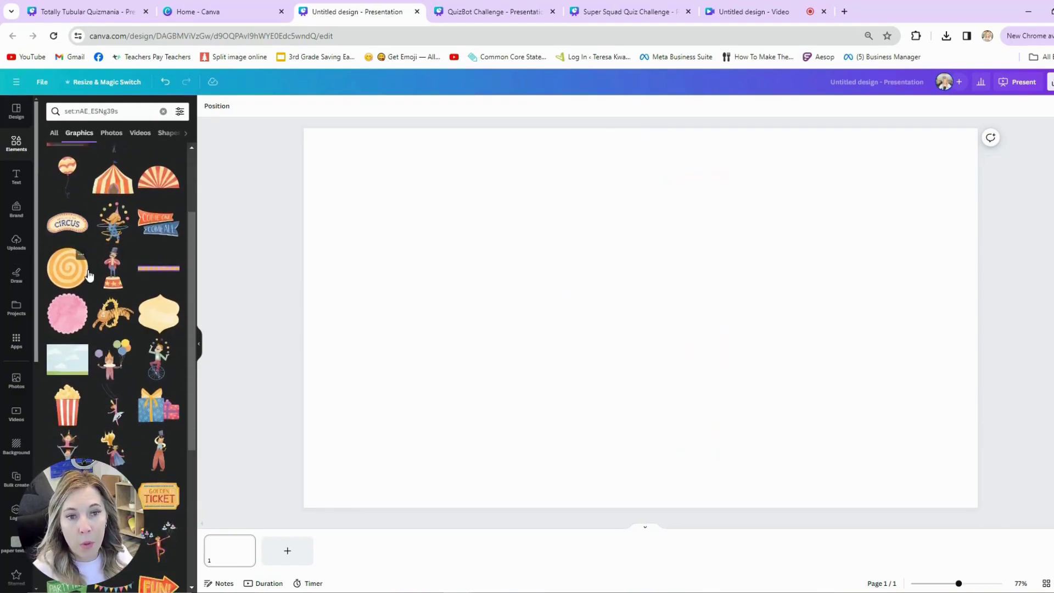
scroll(88, 273, "up", 2)
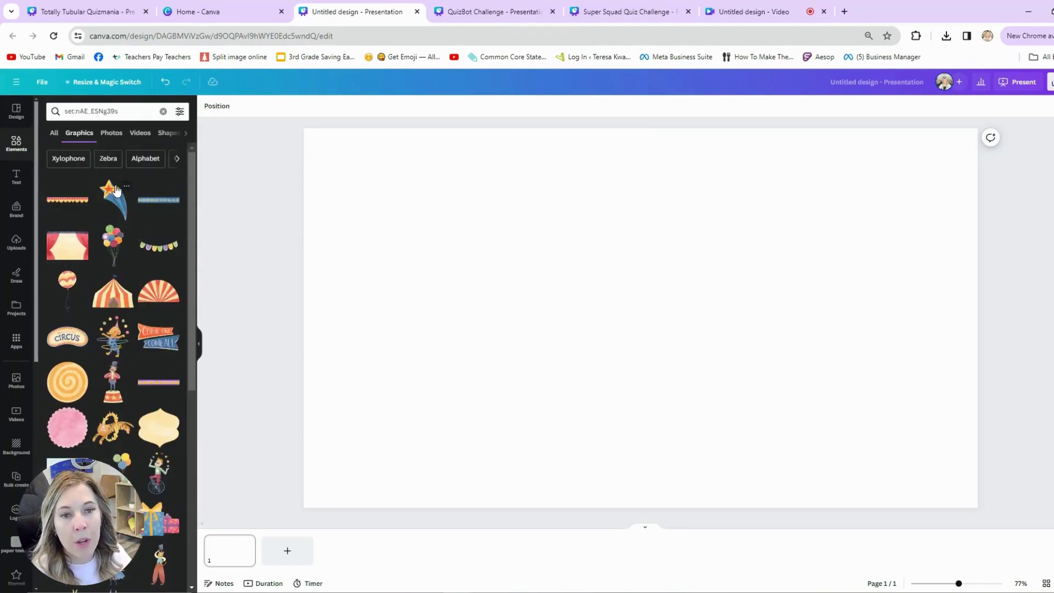
Save the watercolor circus star graphic to a new folder named Circus.
left_click(126, 187)
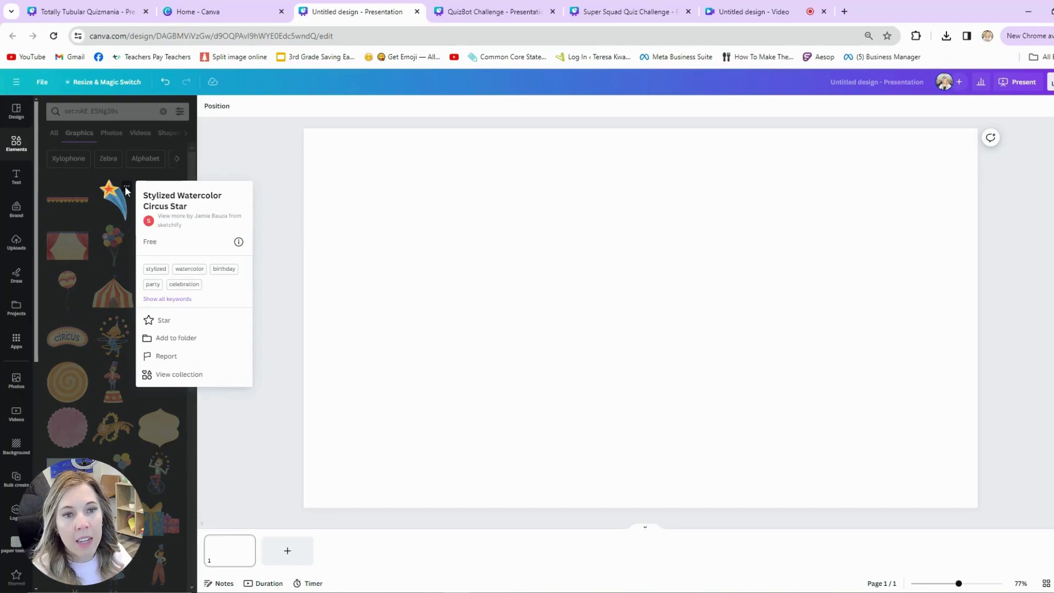
left_click(163, 337)
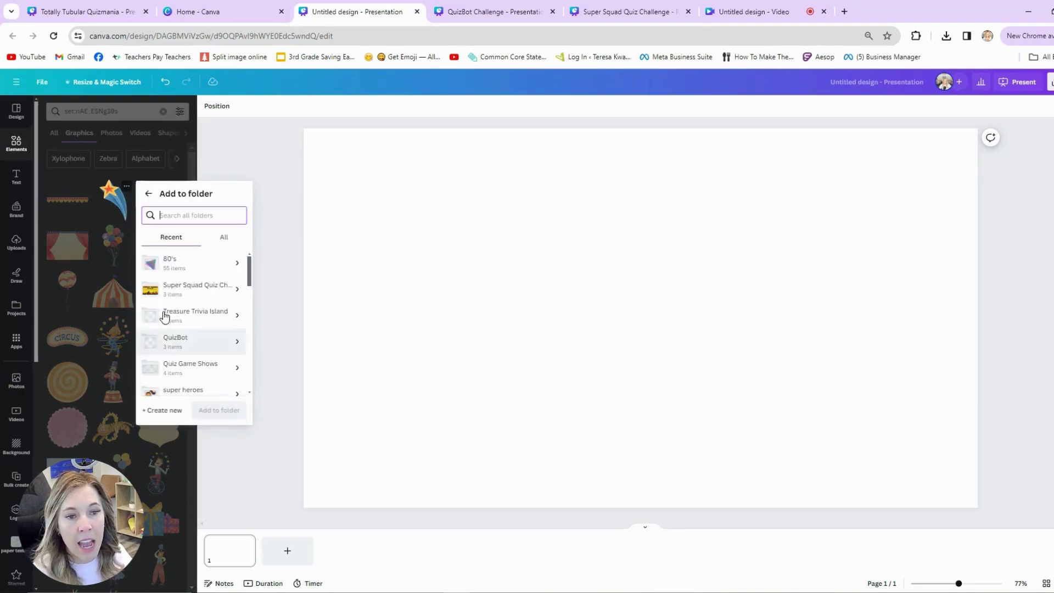
left_click(163, 413)
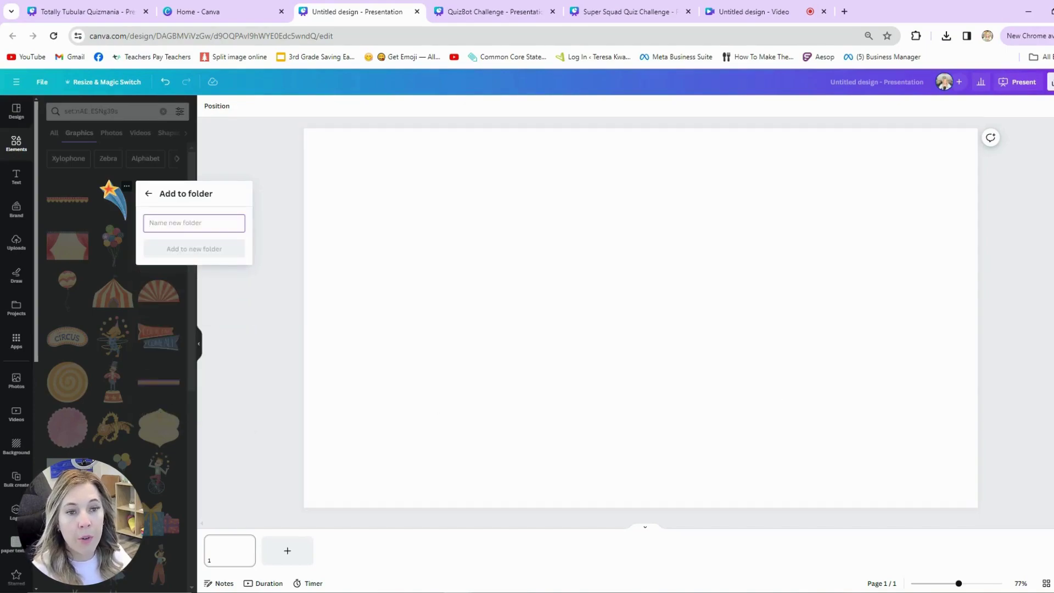
type("circus")
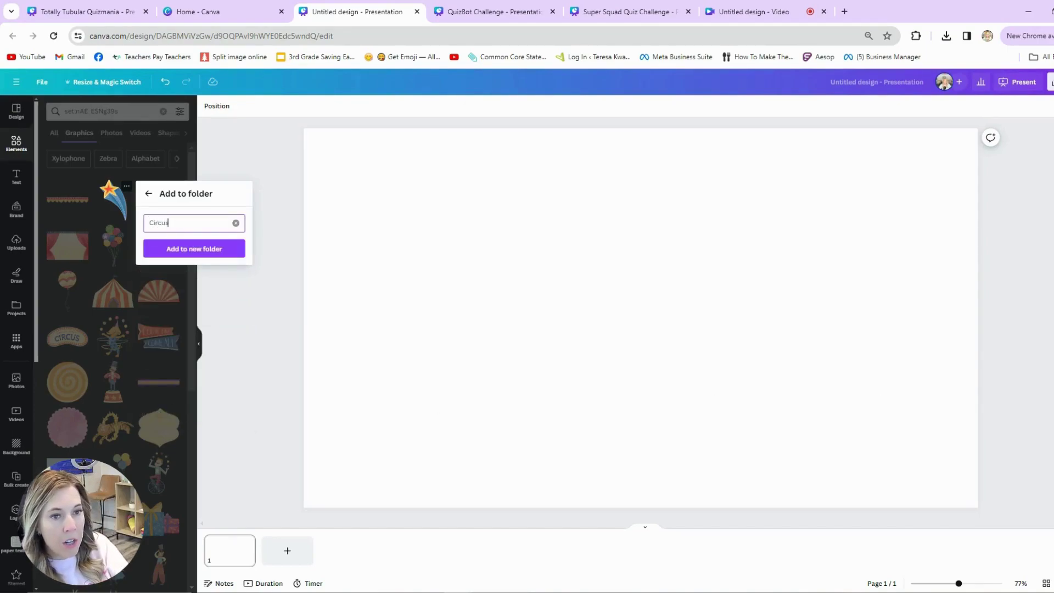
left_click(170, 248)
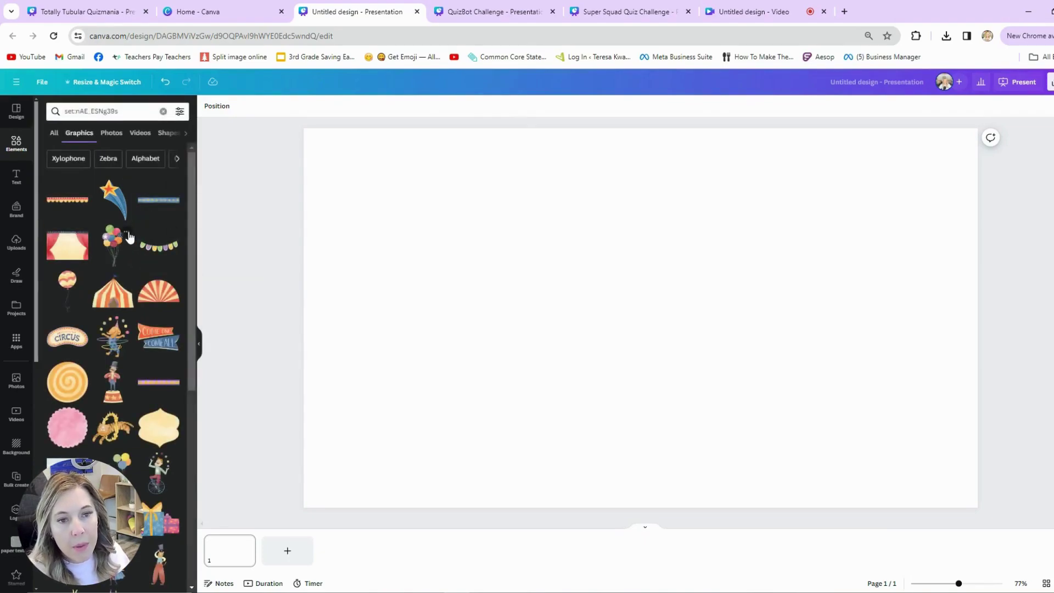
Add the bunch of colorful balloons graphic to the Circus folder.
left_click(126, 231)
left_click(148, 385)
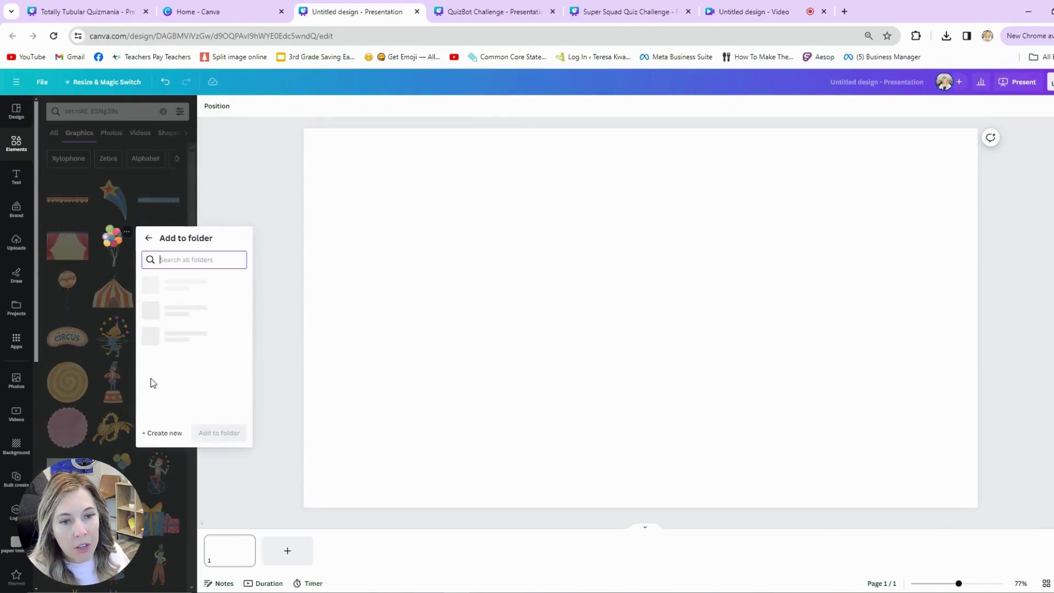
left_click(159, 307)
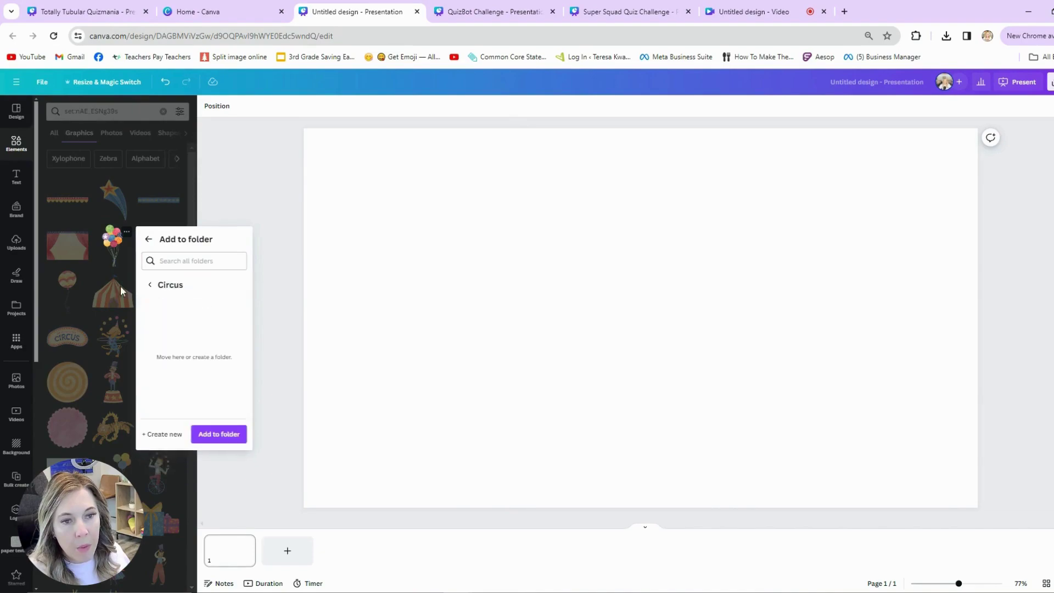
left_click(201, 434)
Add the watercolor circus dog graphic to the Circus folder and open the options of the single striped balloon.
left_click(125, 323)
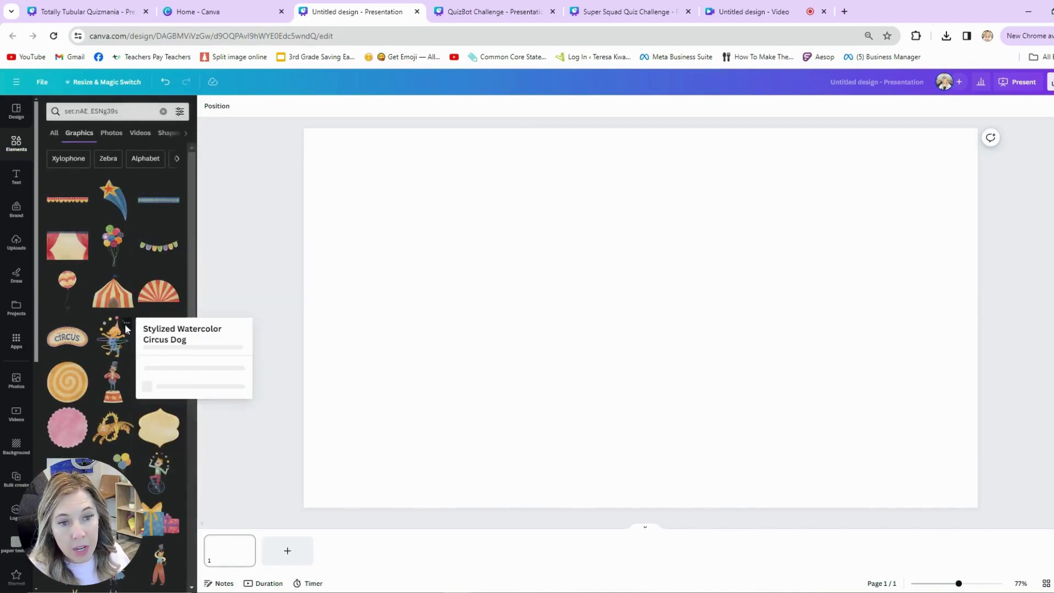
left_click(155, 476)
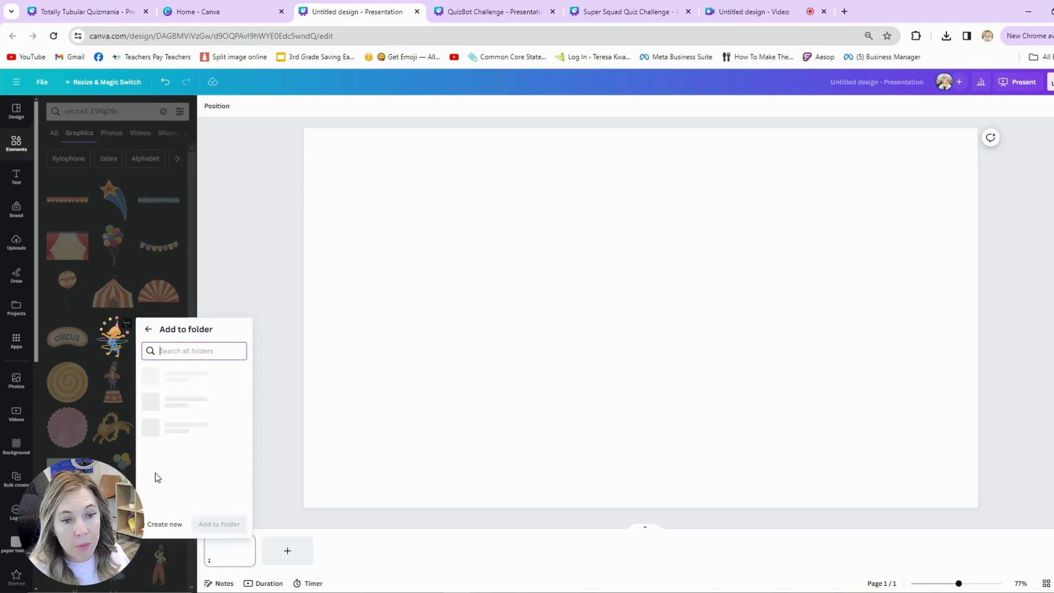
left_click(171, 407)
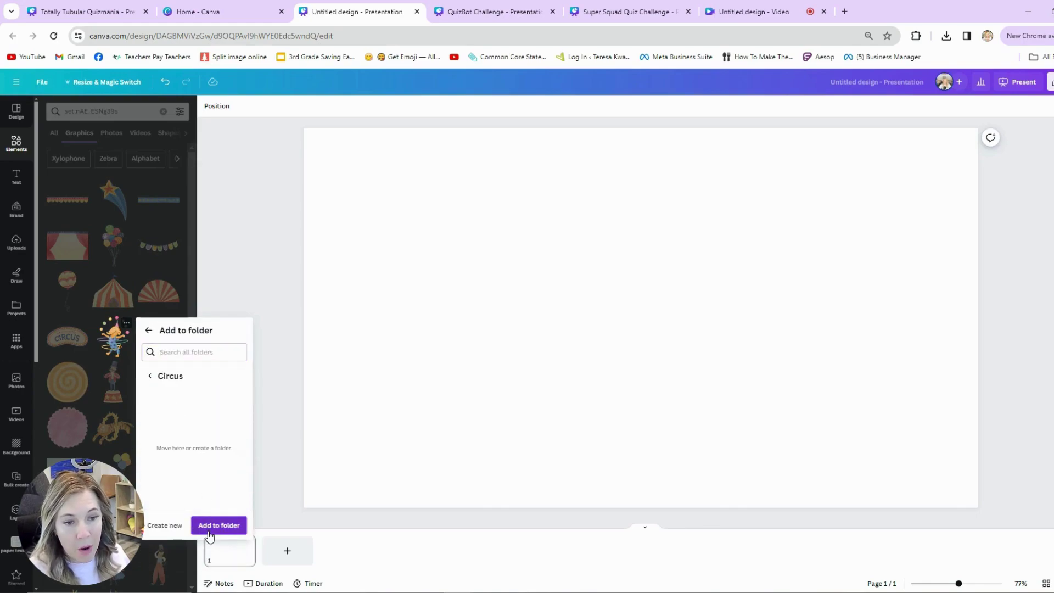
left_click(209, 528)
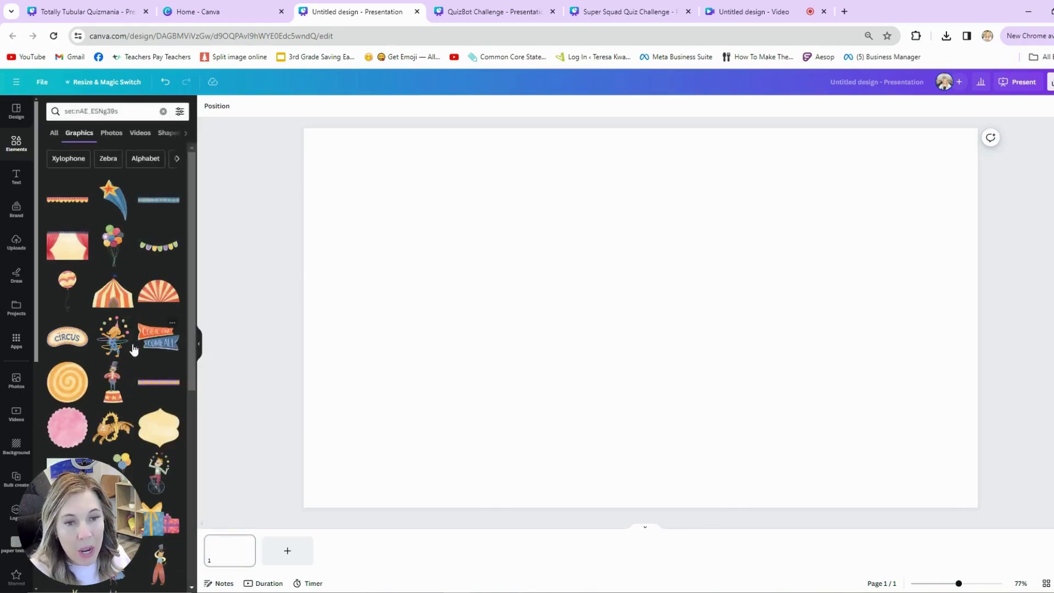
left_click(81, 276)
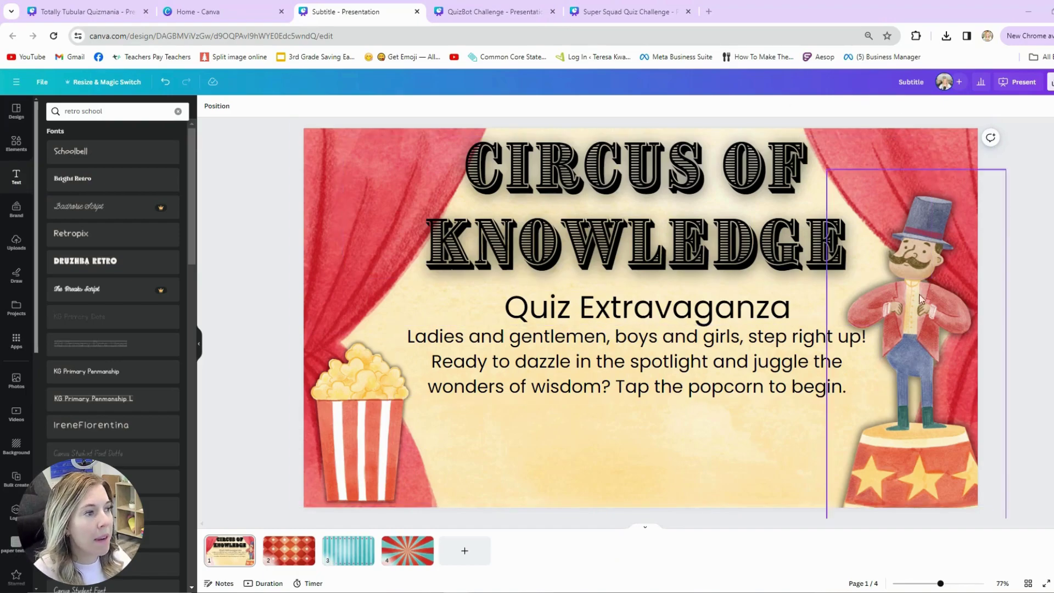
Add a blank page to the presentation and move it to the front as page 1.
left_click(489, 558)
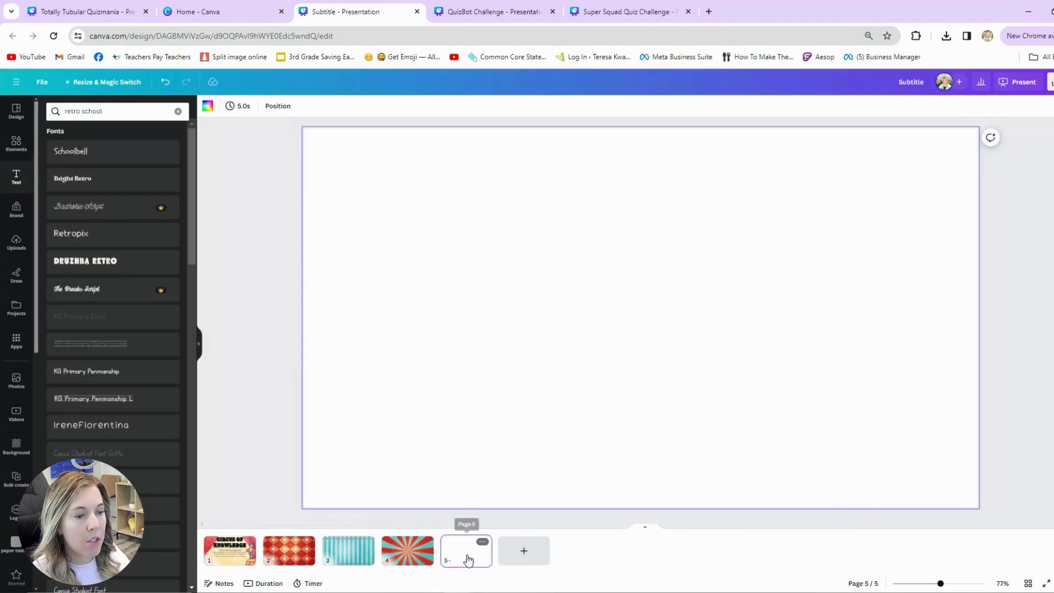
left_click_drag(468, 558, 207, 559)
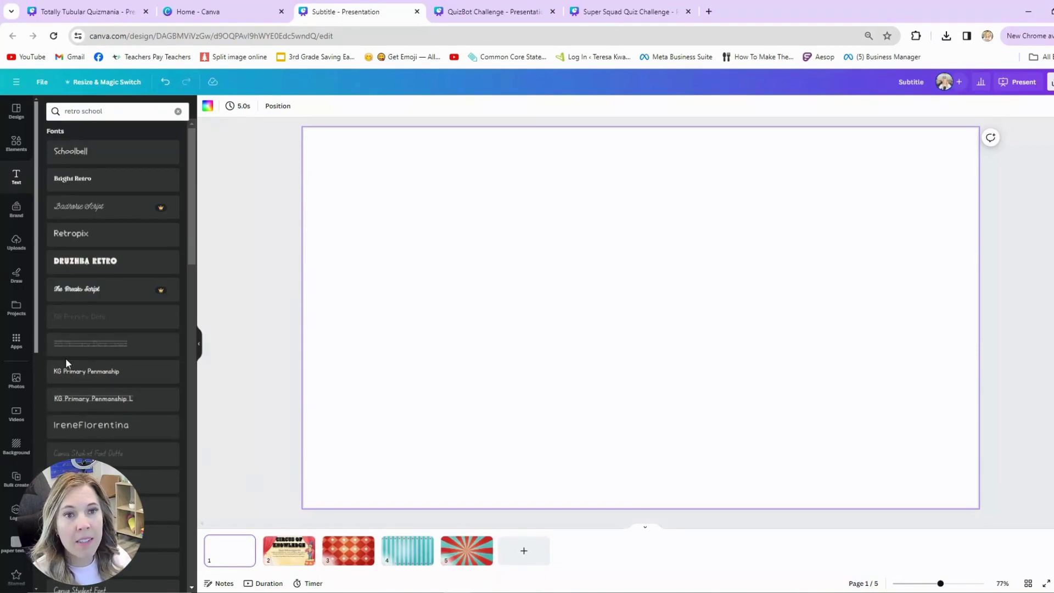
left_click(17, 111)
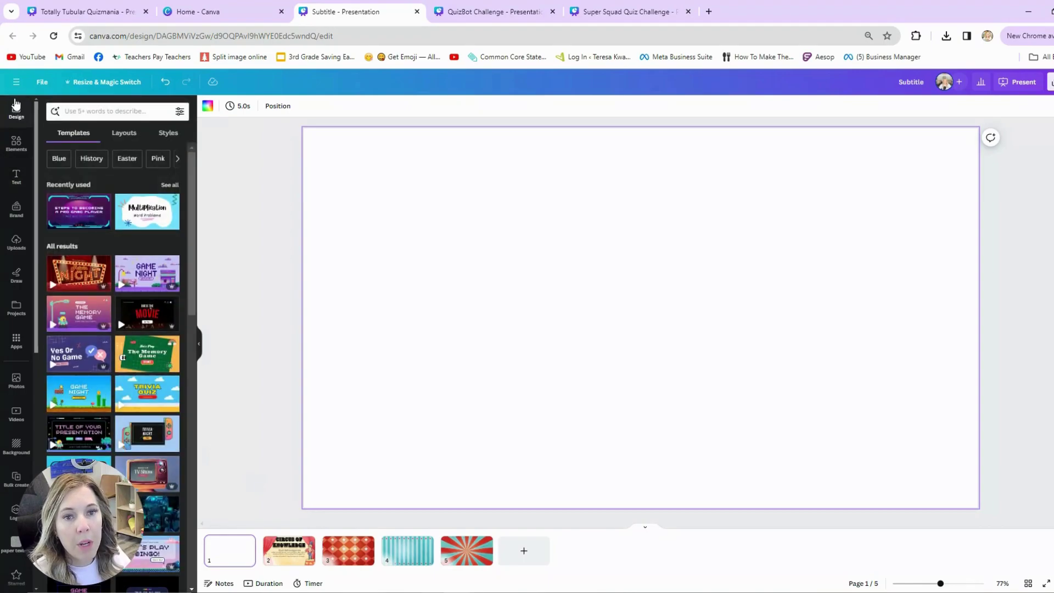
Open the Circus folder among the projects and look through all of its saved graphics.
left_click(19, 313)
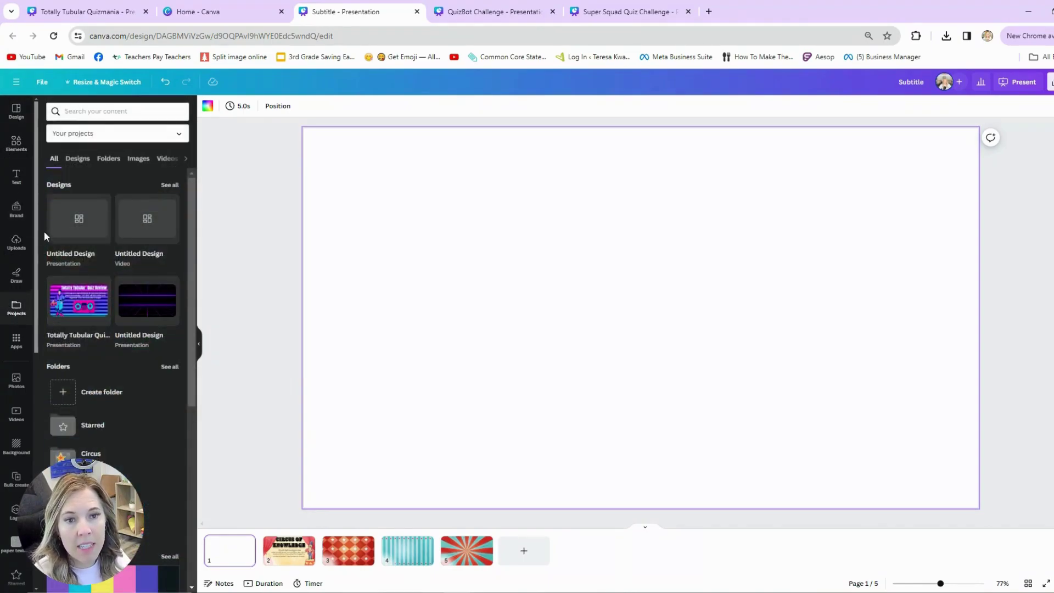
left_click(108, 159)
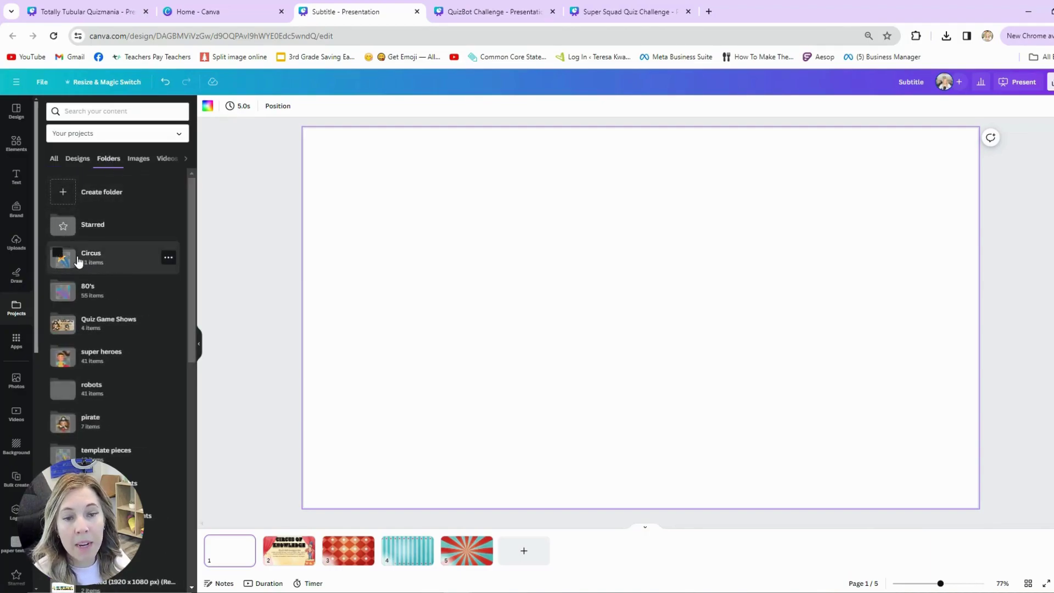
left_click(91, 258)
scroll(108, 244, "down", 10)
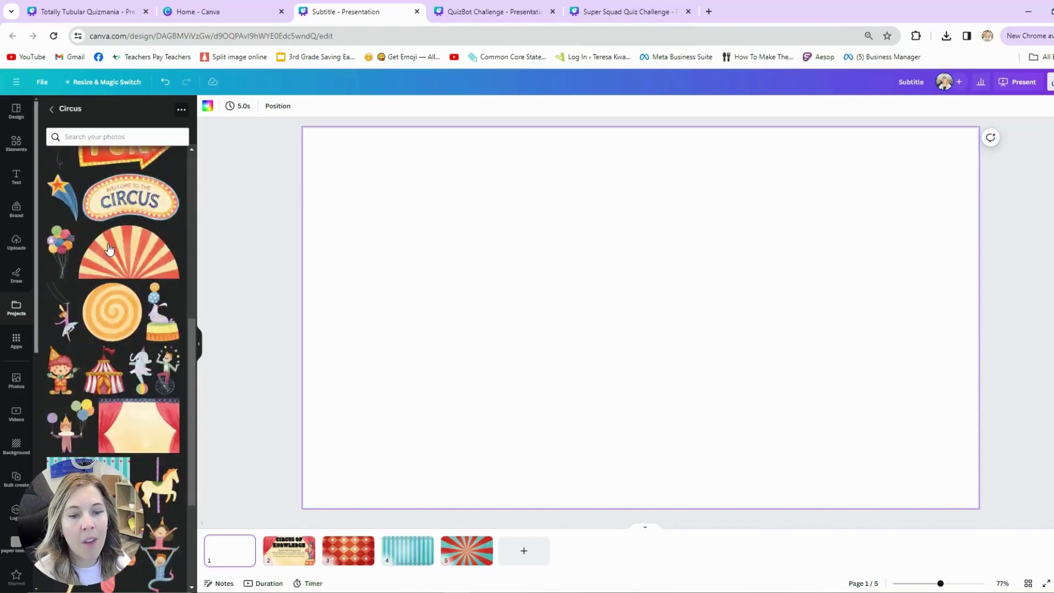
scroll(77, 343, "up", 4)
scroll(77, 344, "down", 5)
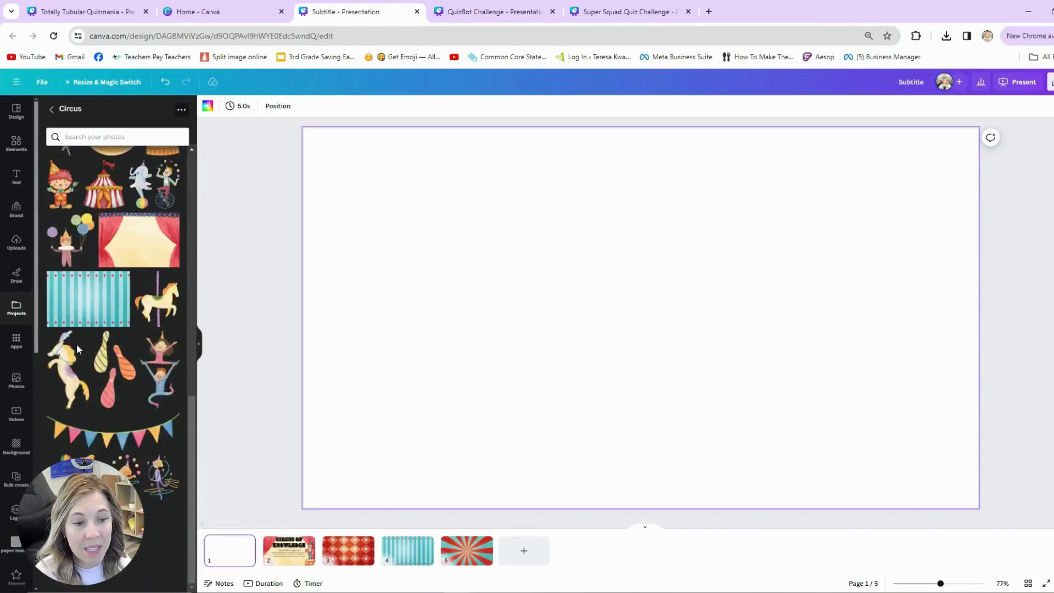
scroll(73, 380, "up", 10)
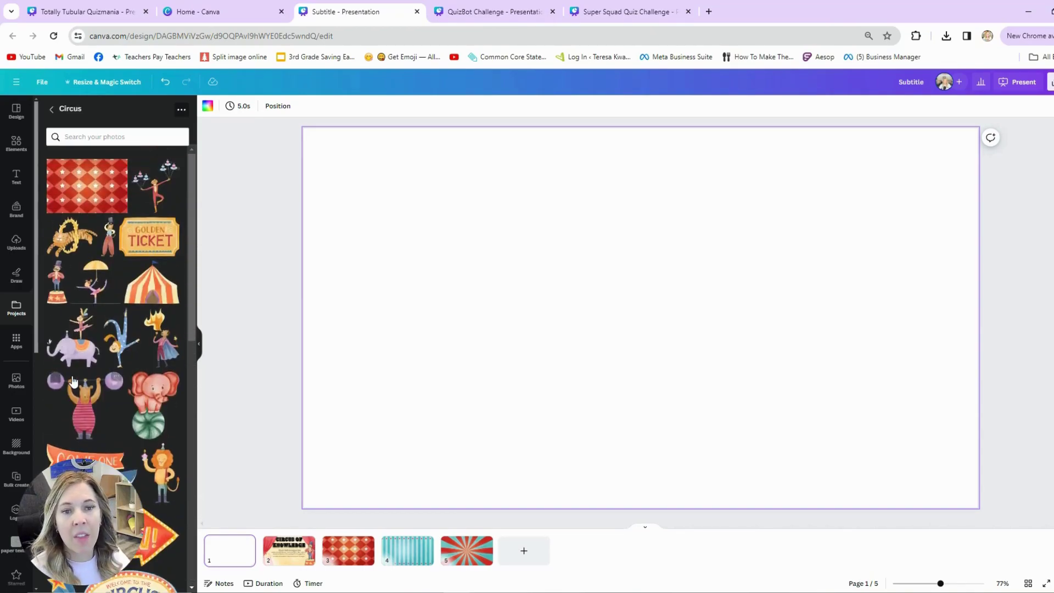
mouse_move(107, 329)
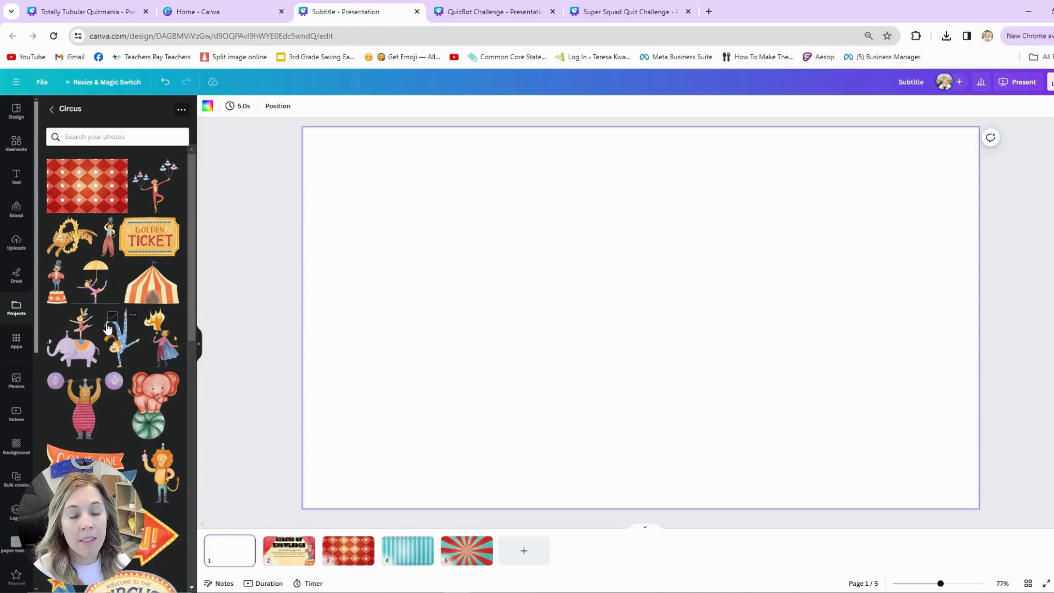
Place the red curtain stage graphic on page 1 and enlarge it to fill the page, with its blue top trim off the page.
scroll(121, 328, "down", 2)
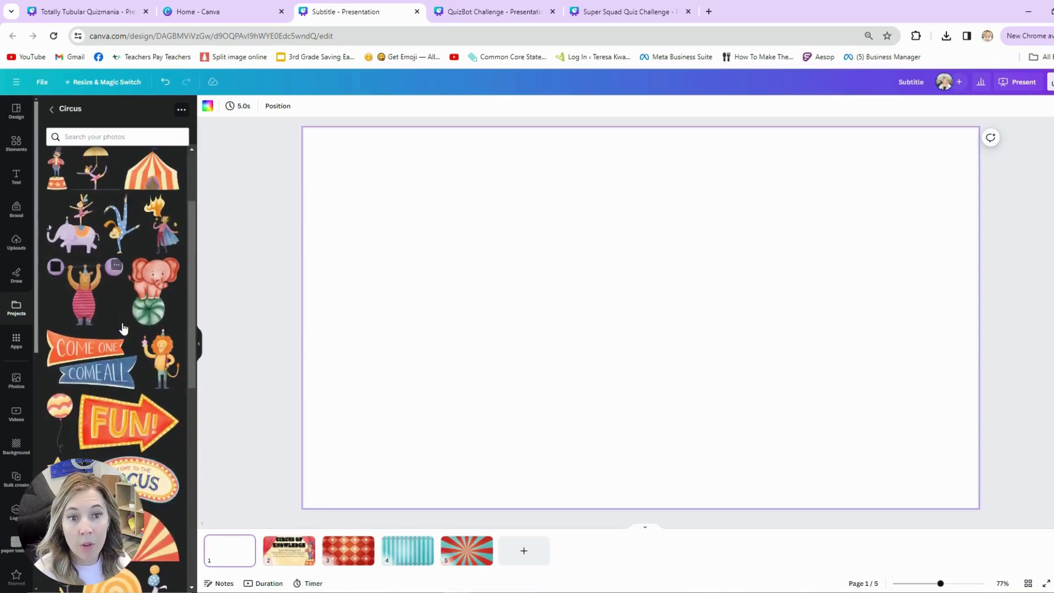
scroll(78, 377, "down", 4)
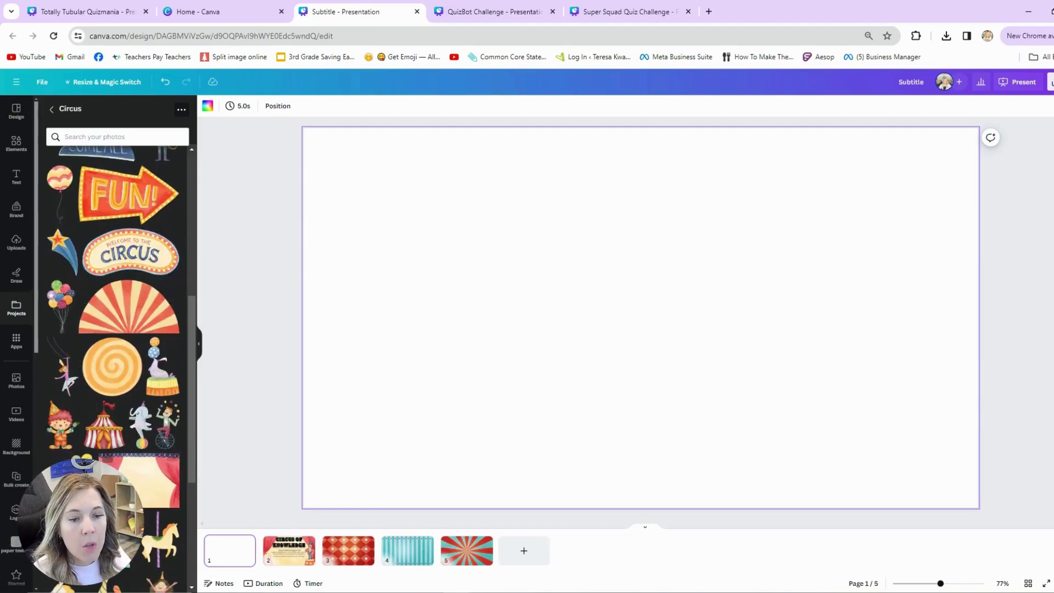
left_click(140, 480)
left_click_drag(548, 348, 431, 381)
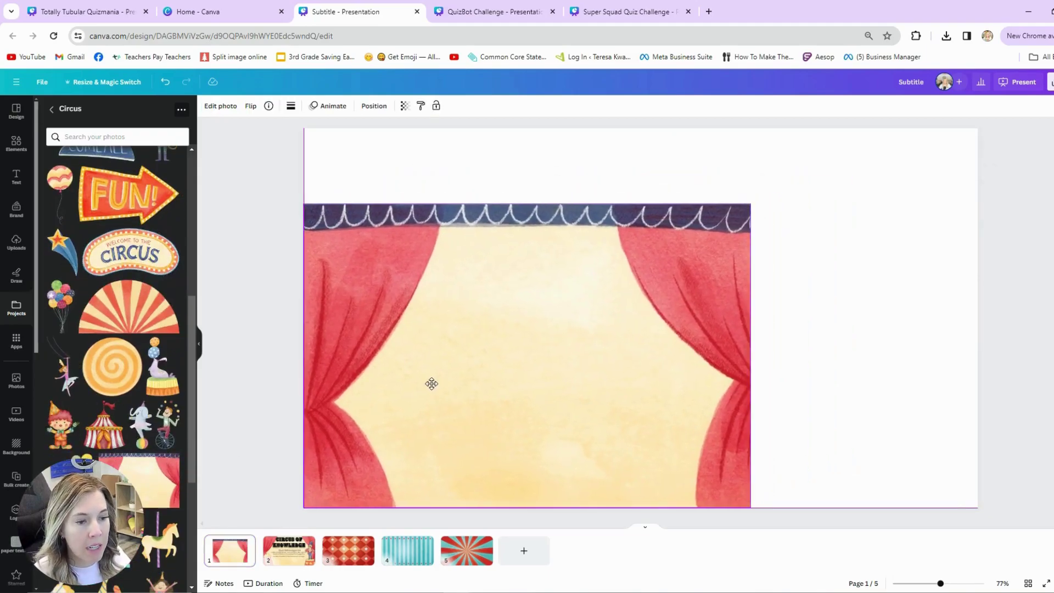
left_click_drag(750, 203, 1047, 140)
mouse_move(628, 234)
left_mouse_down()
mouse_move(642, 335)
mouse_move(618, 288)
mouse_move(618, 245)
left_mouse_up()
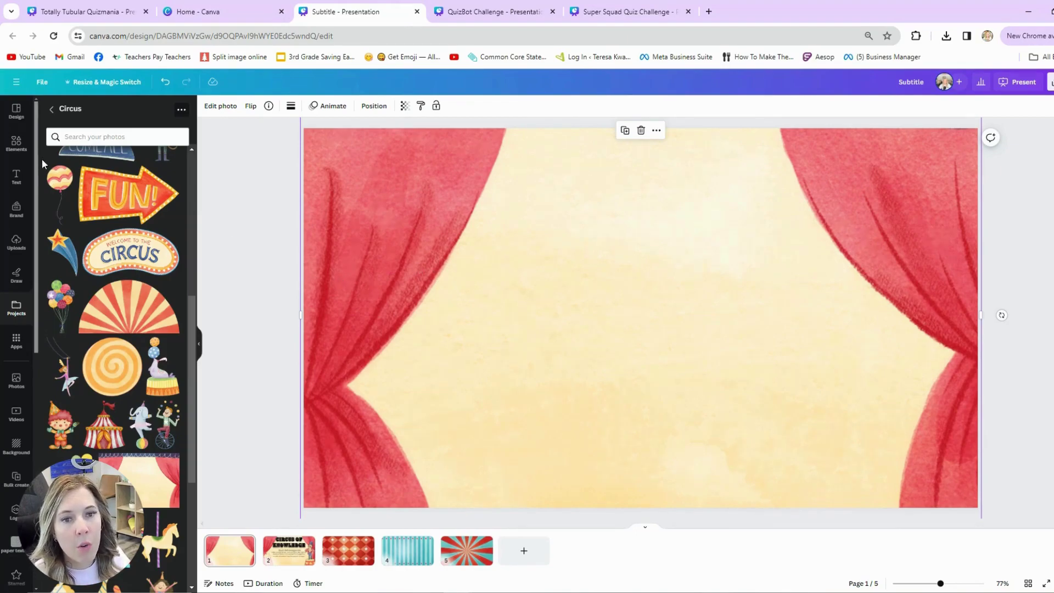
Clear the old font search and add a Subtitle text box reading "Circus of Knowledge" to the page.
left_click(16, 177)
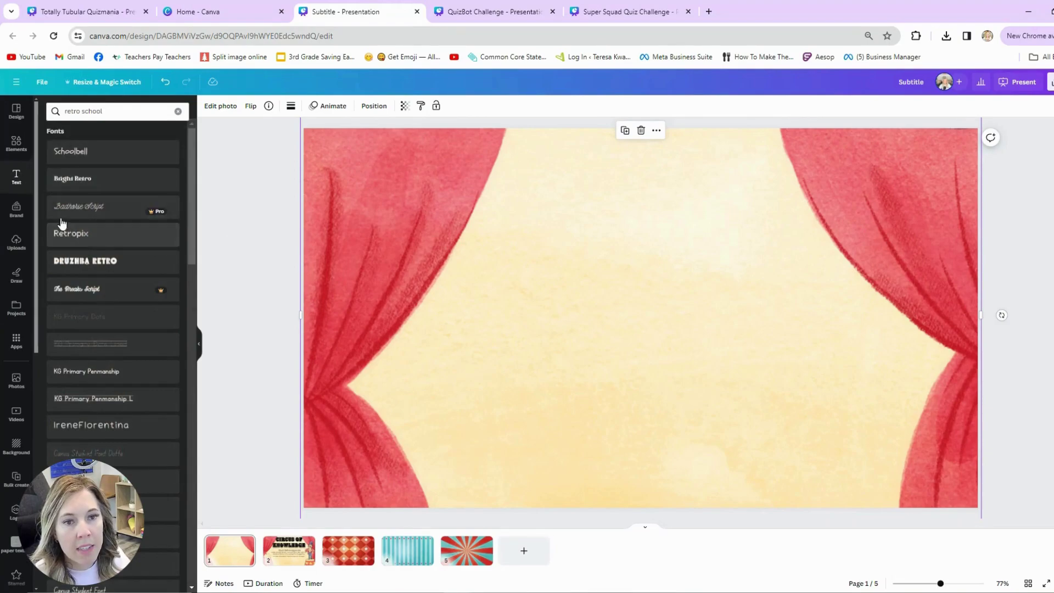
left_click(178, 111)
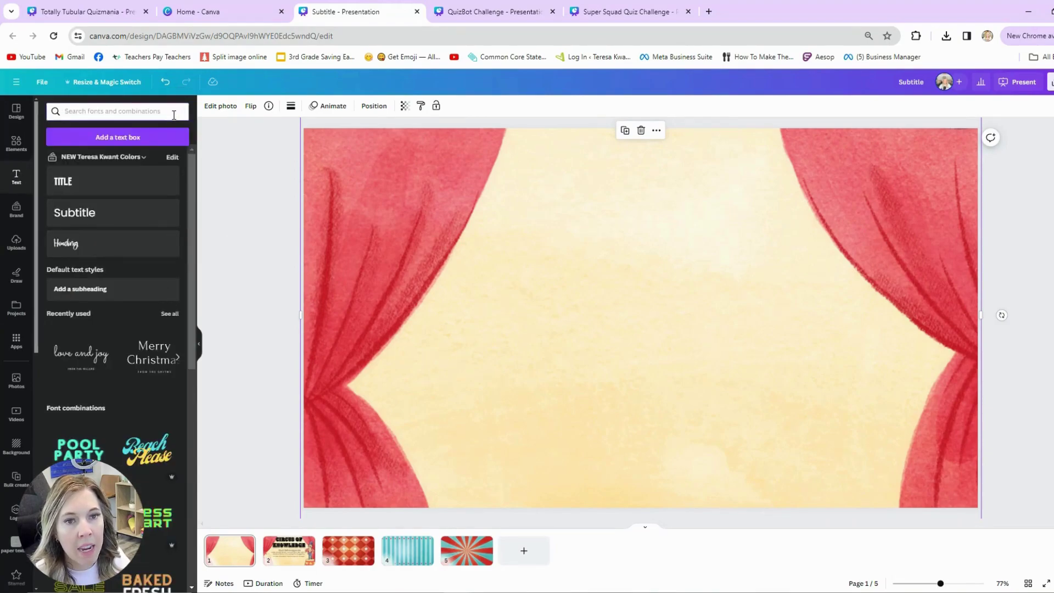
left_click(87, 216)
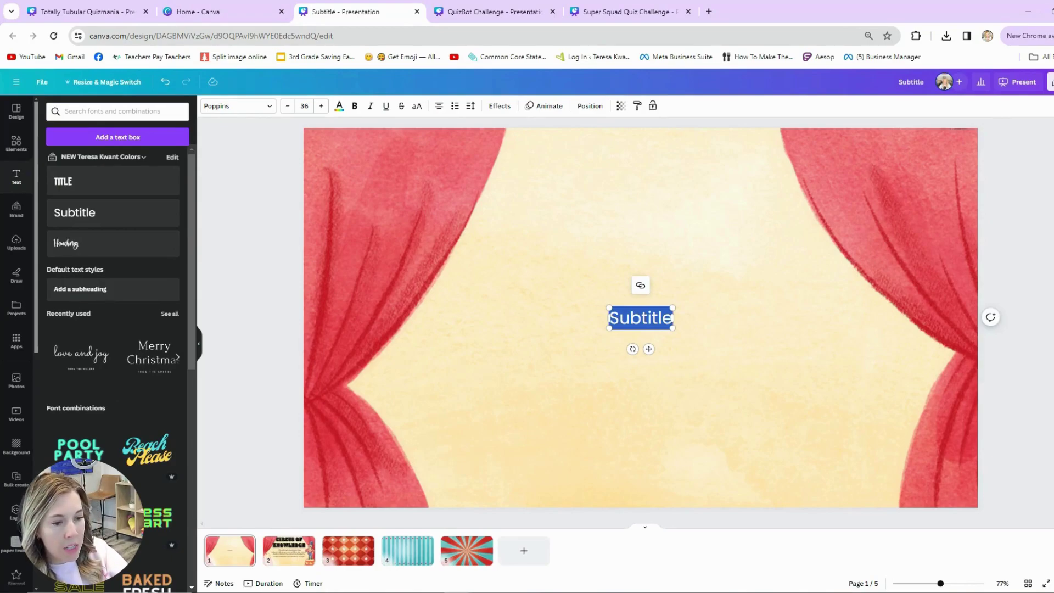
type("Circus of Knowledge")
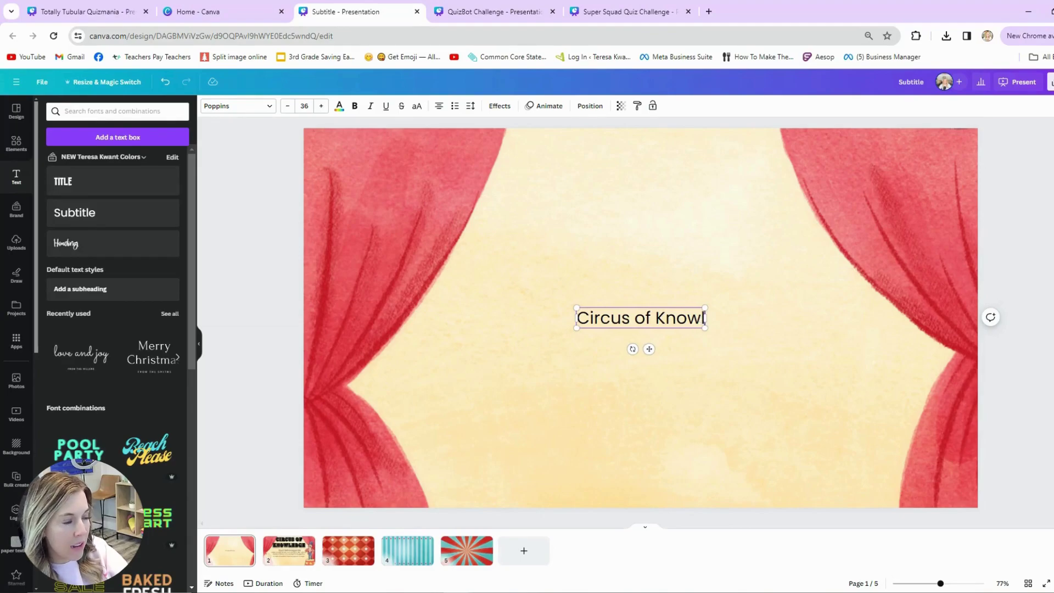
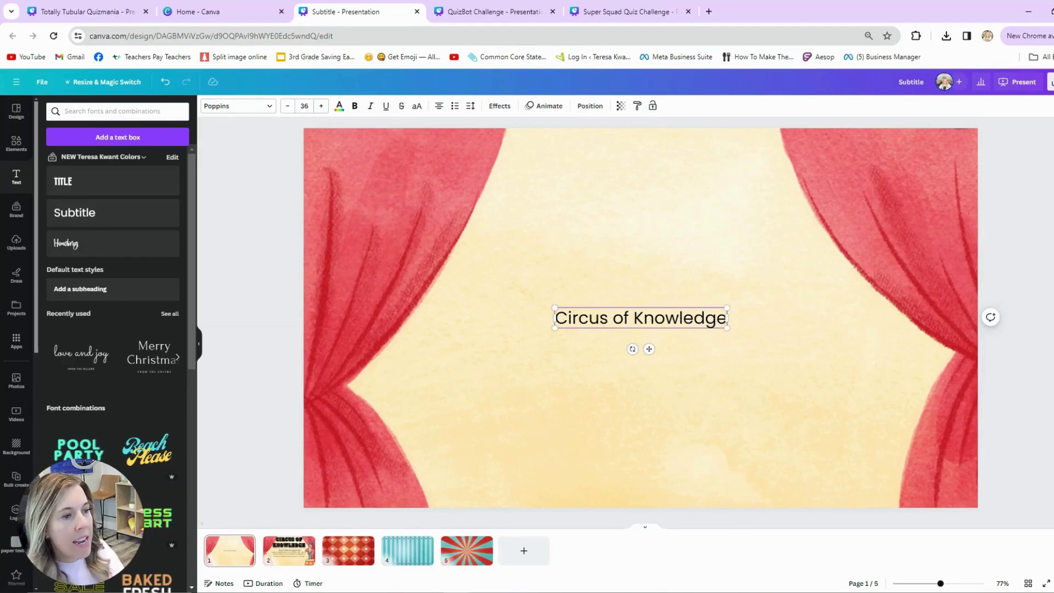
Enlarge the "Circus of Knowledge" text to about size 95.2 and place it near the top center of the page.
left_click_drag(556, 308, 322, 281)
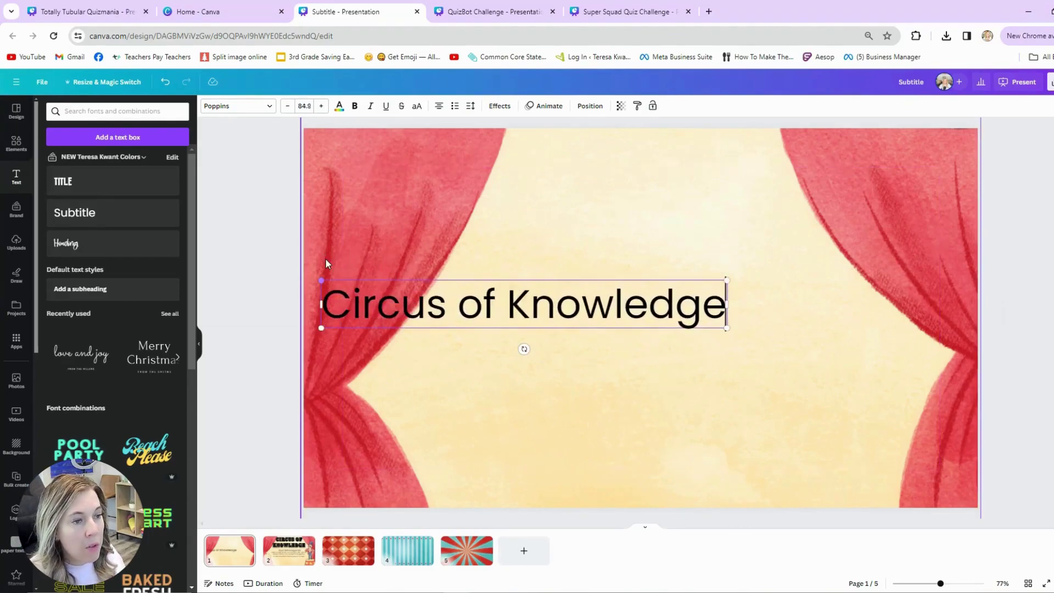
left_click_drag(663, 324, 885, 215)
left_click_drag(687, 187, 661, 184)
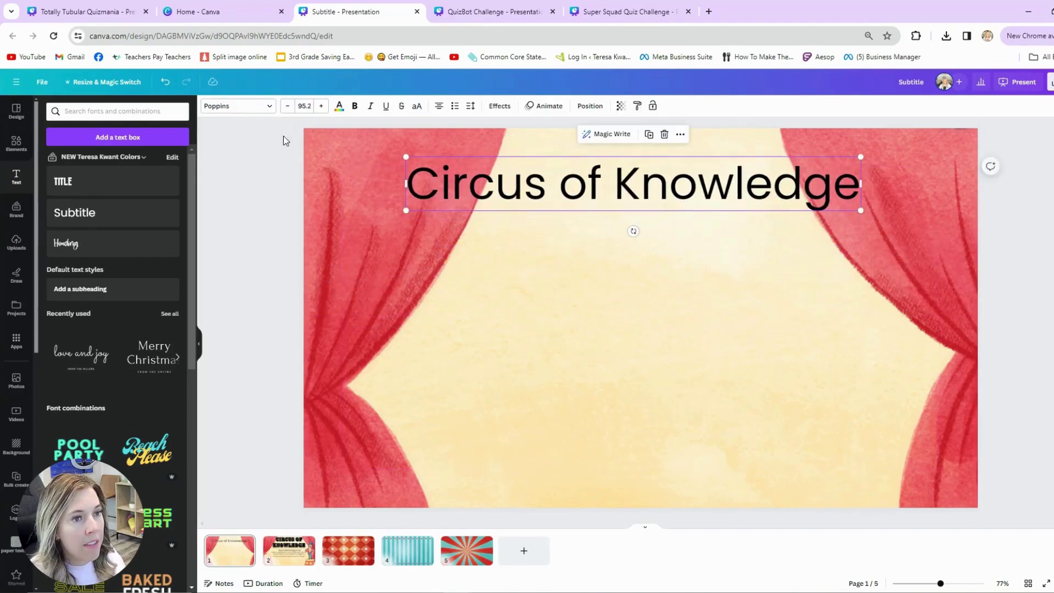
Set the "Circus of Knowledge" title to the Brim Narrow Combined 3 font and narrow its box so the text wraps onto two lines.
left_click(242, 107)
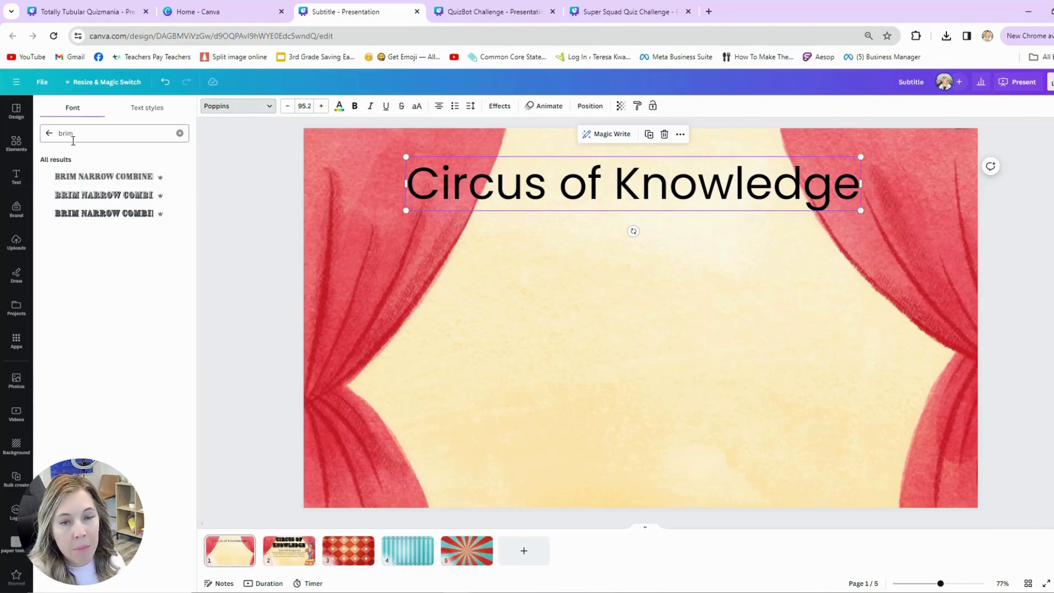
left_click(52, 139)
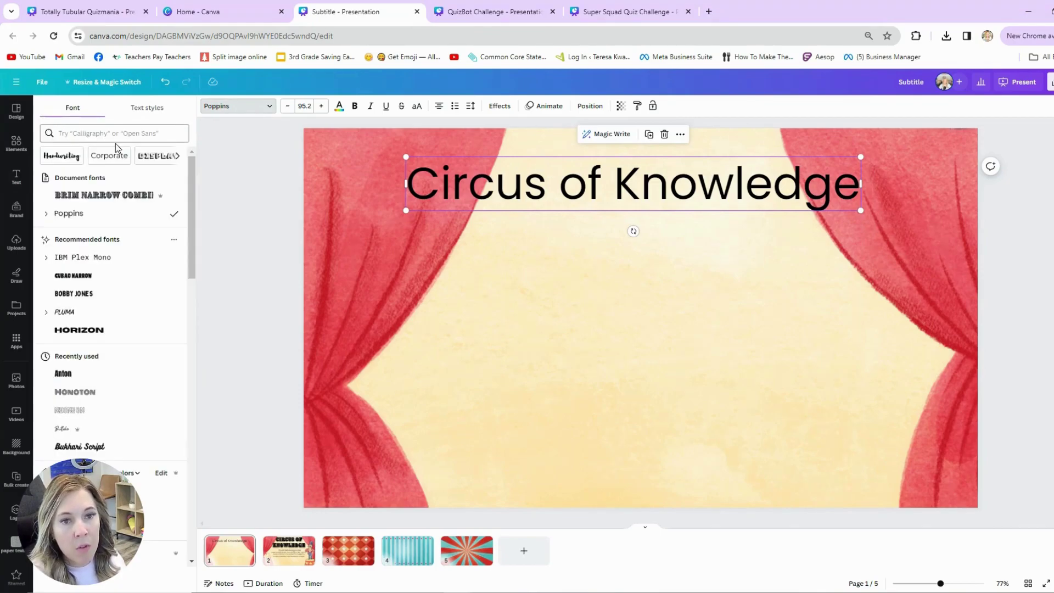
left_click(100, 135)
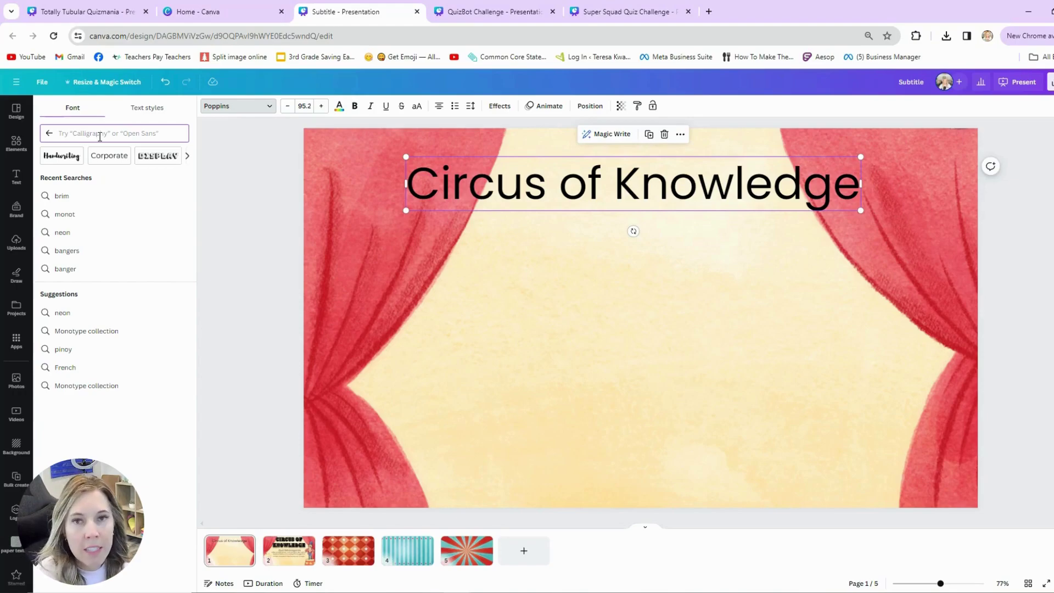
type("brim")
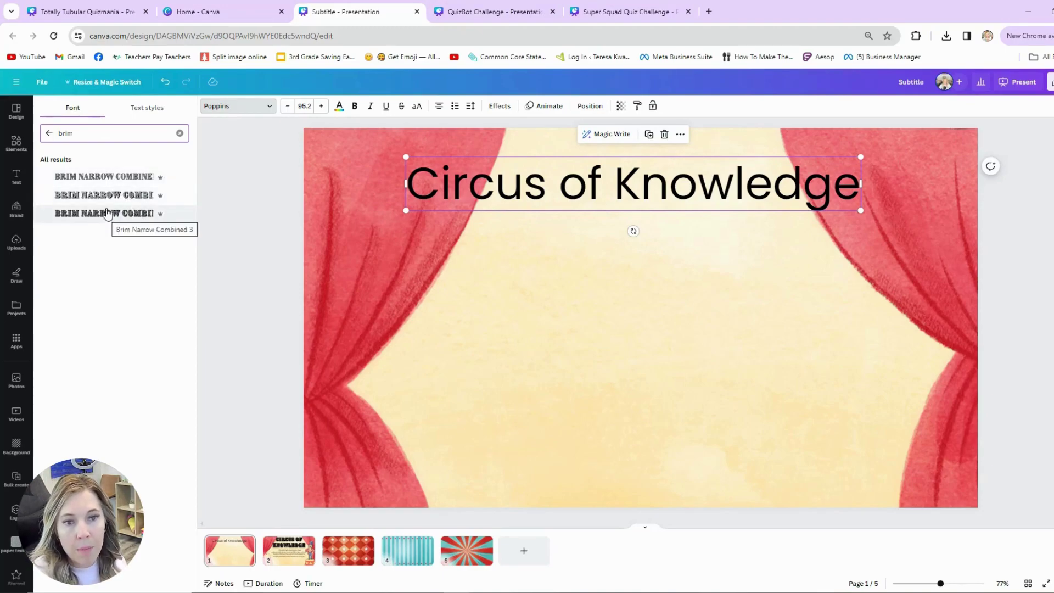
left_click(108, 195)
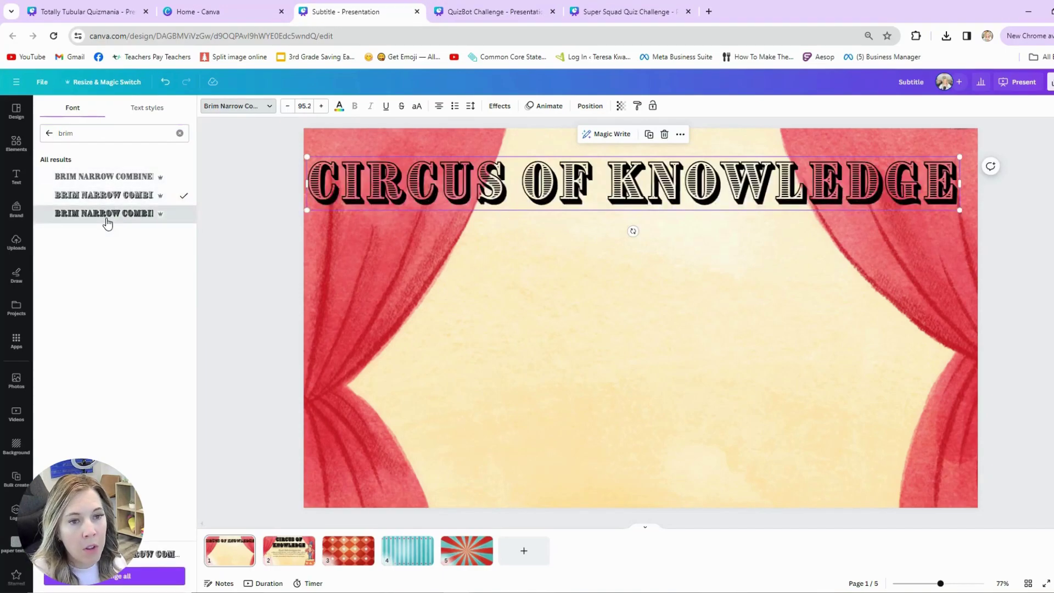
left_click(107, 223)
left_click(113, 201)
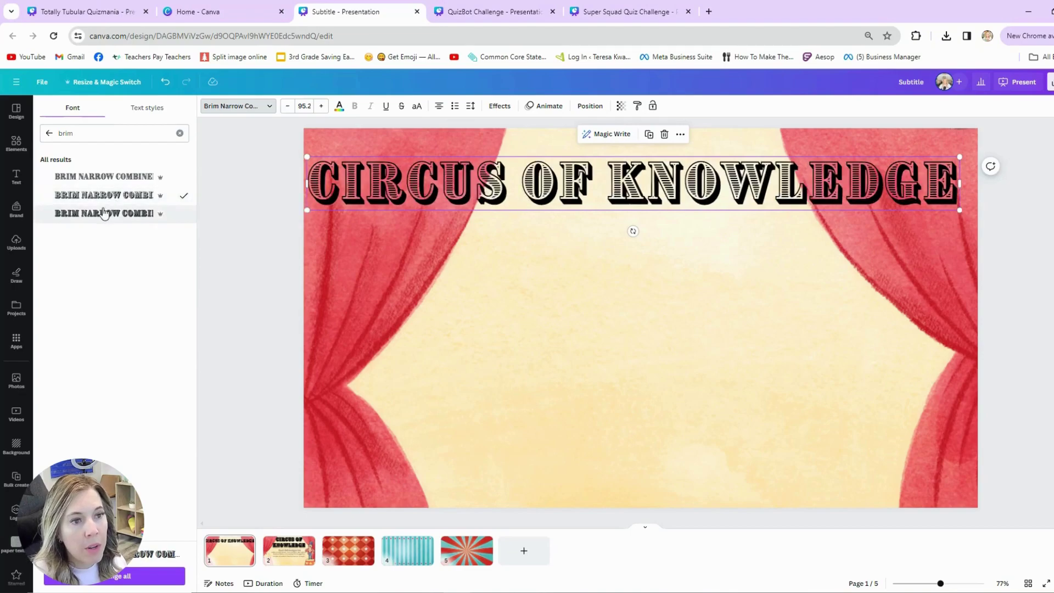
left_click(102, 214)
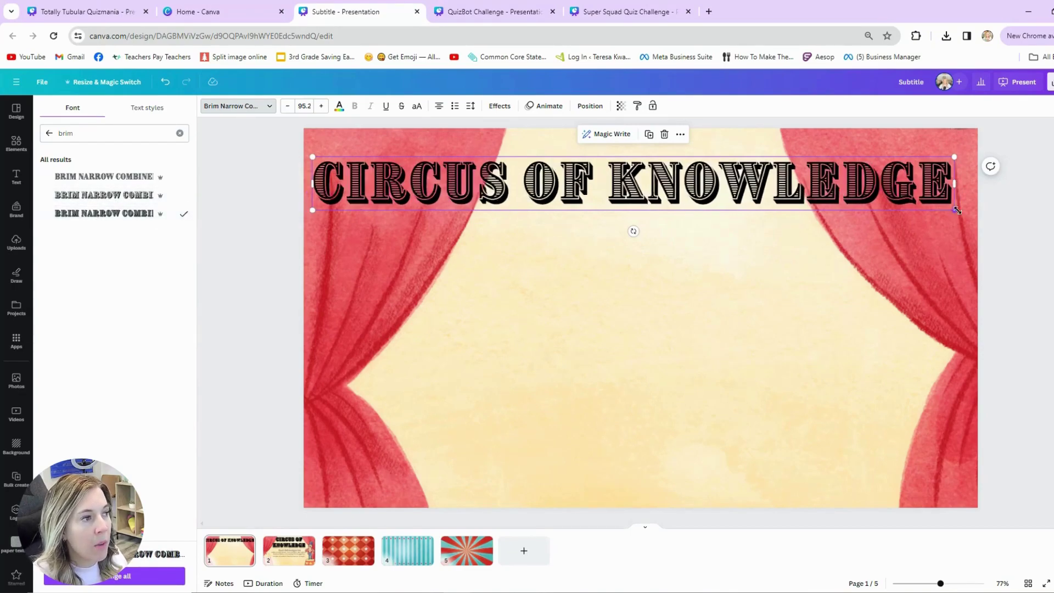
left_click_drag(957, 189, 848, 165)
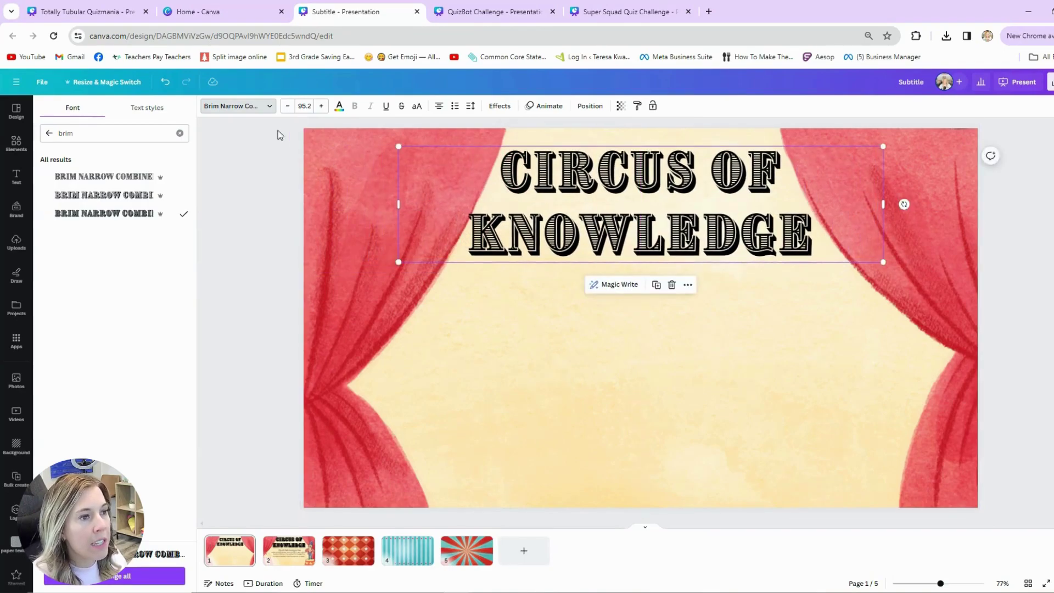
Add a Subtitle text box reading "Quiz Extravaganza" directly below the title on page 1.
left_click(16, 177)
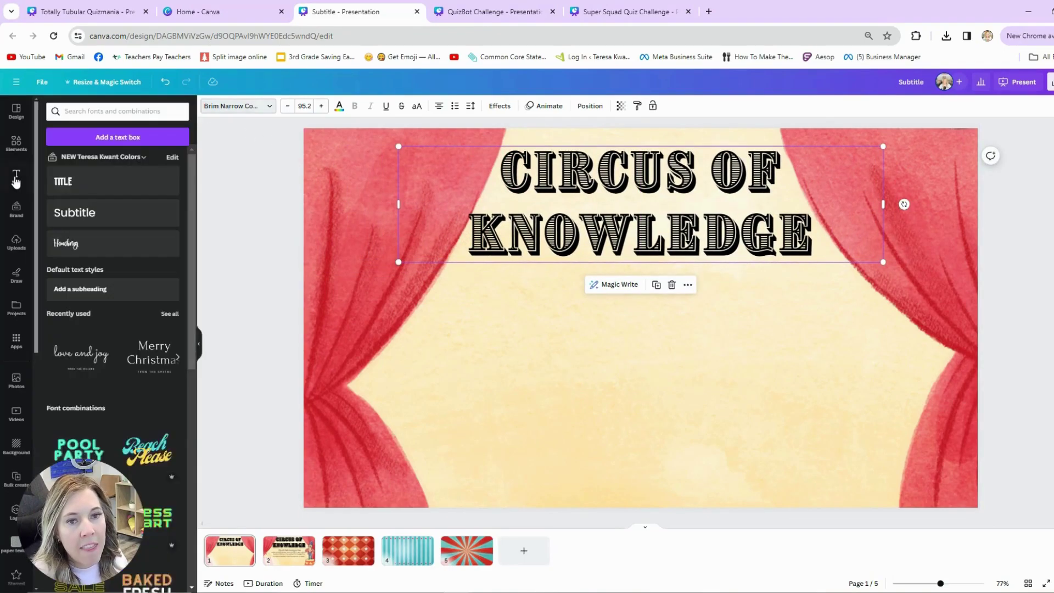
left_click(74, 212)
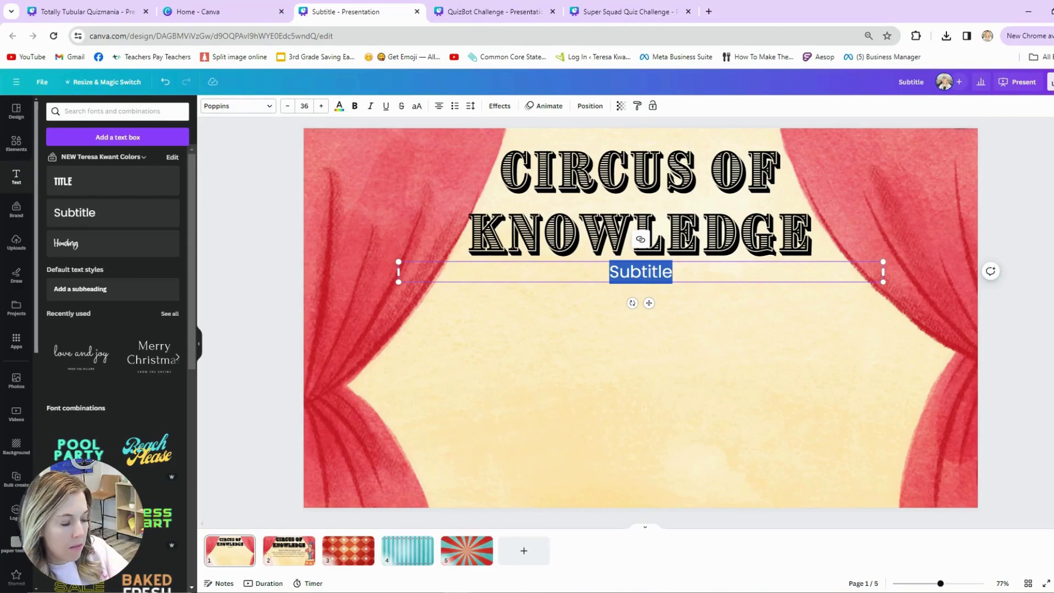
type("Quiz Extr")
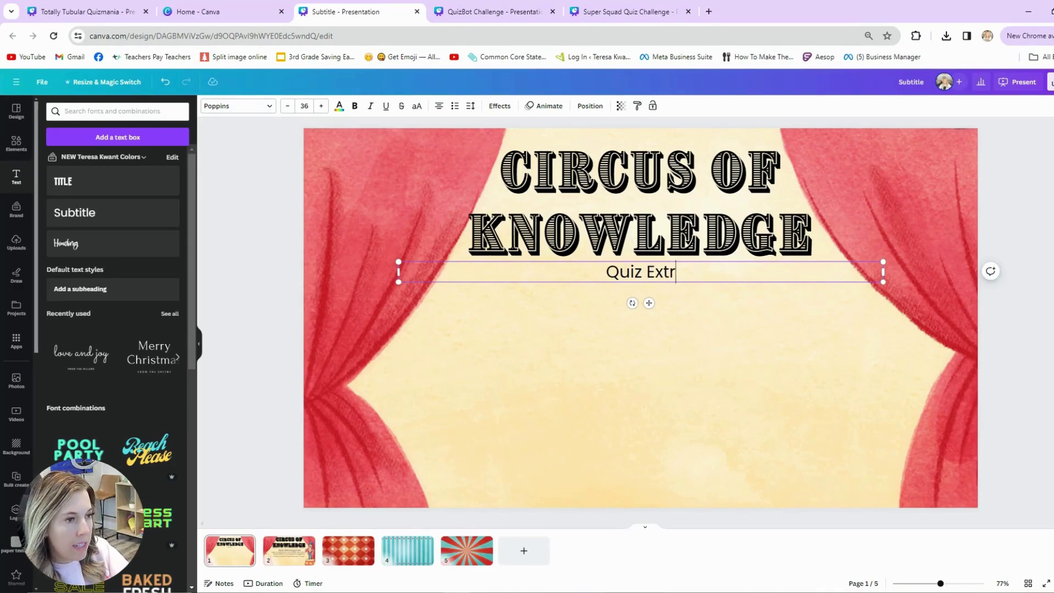
type("avaganza")
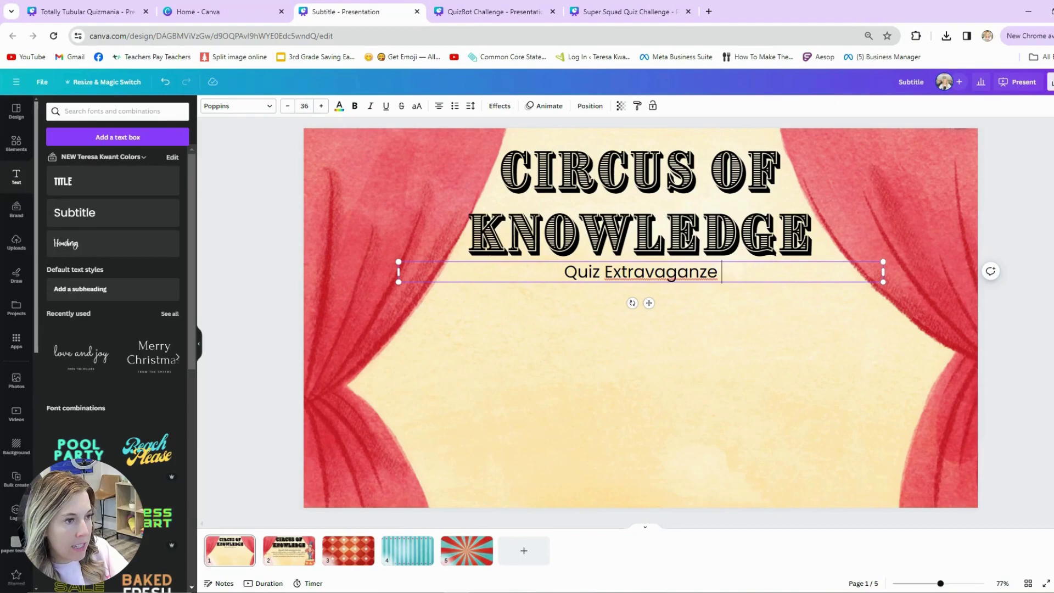
left_click(209, 312)
left_click(549, 273)
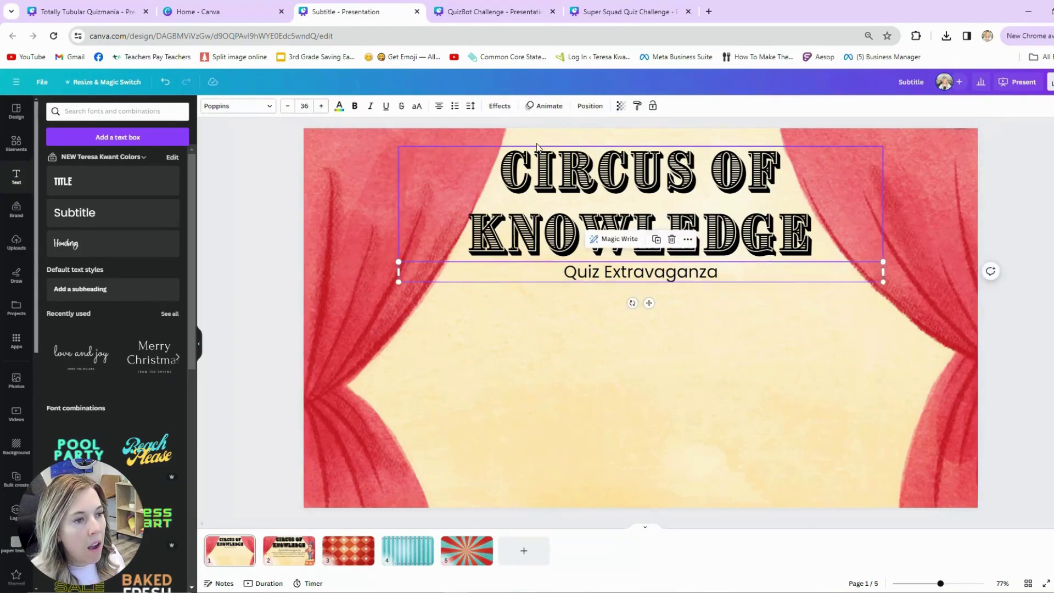
Increase the "Quiz Extravaganza" subtitle's font size to 82.
left_click(321, 106)
left_click(320, 106)
left_click(320, 106)
left_click(320, 106)
left_click(321, 106)
left_click(320, 106)
left_click(321, 106)
left_click(320, 106)
left_click(320, 106)
left_click(320, 106)
left_click(320, 105)
left_click(321, 106)
left_click(320, 106)
left_click(321, 106)
left_click(321, 106)
left_click(320, 106)
left_click(320, 106)
left_click(321, 105)
left_click(320, 106)
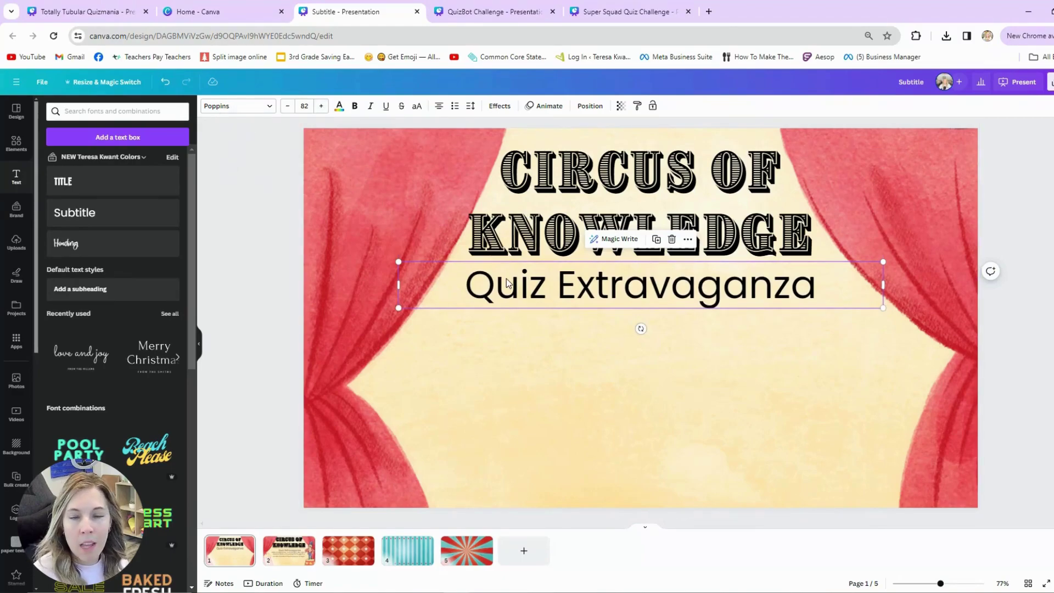
left_click(265, 253)
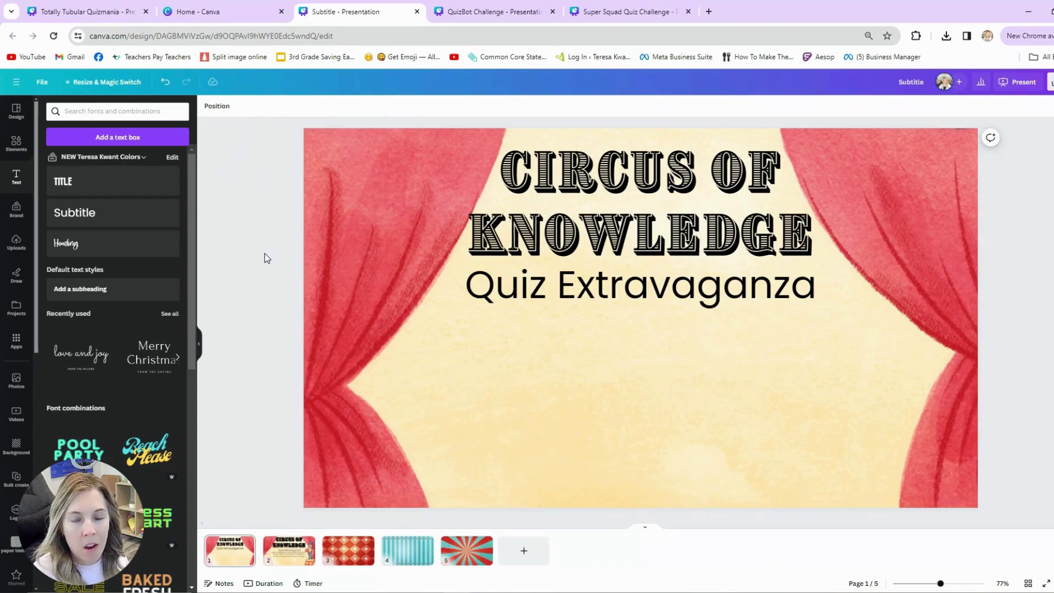
left_click(675, 225)
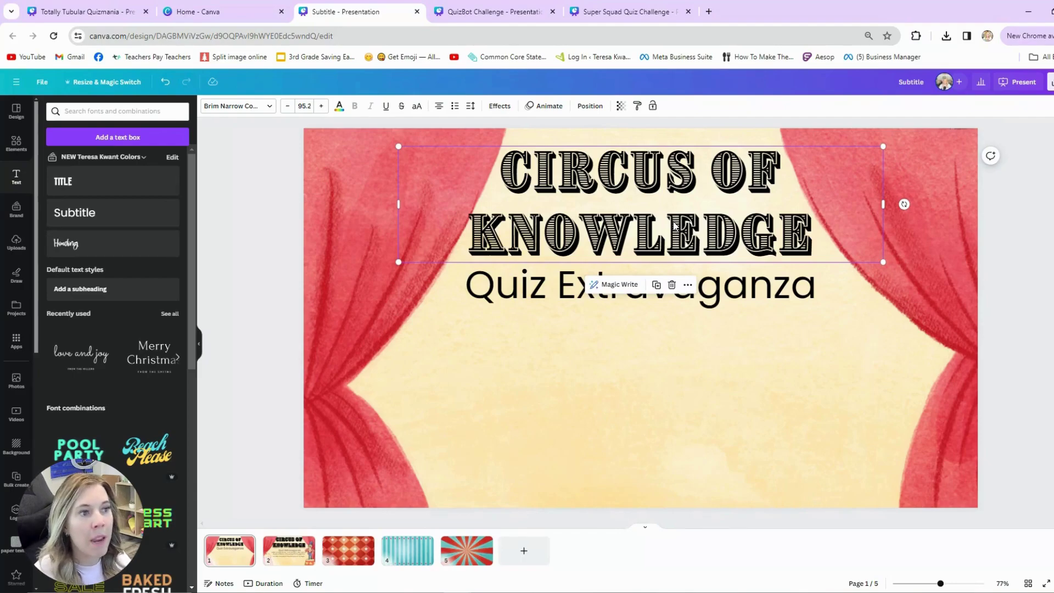
left_click(703, 178)
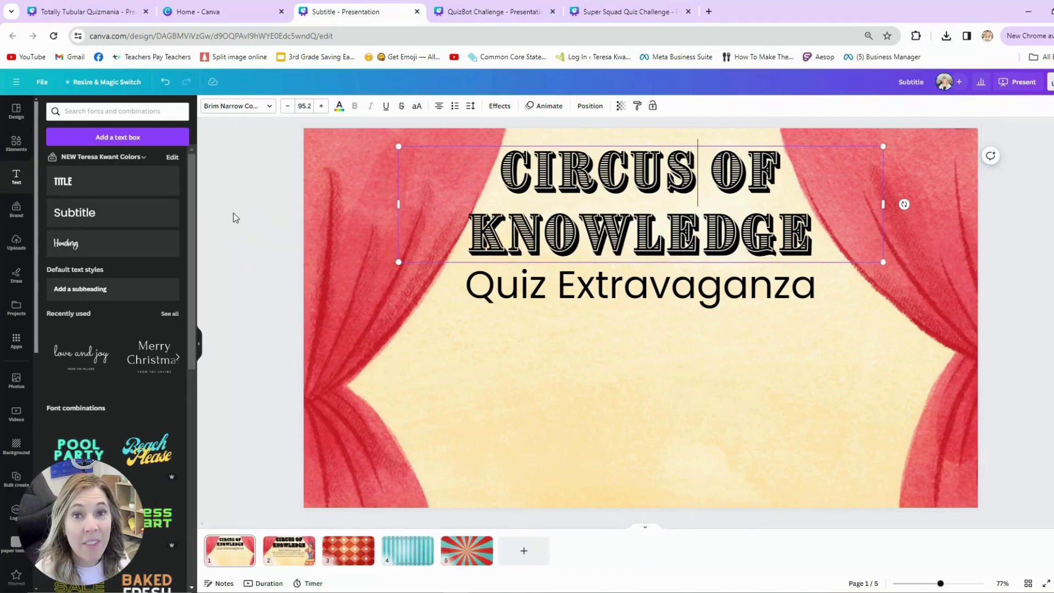
left_click(23, 114)
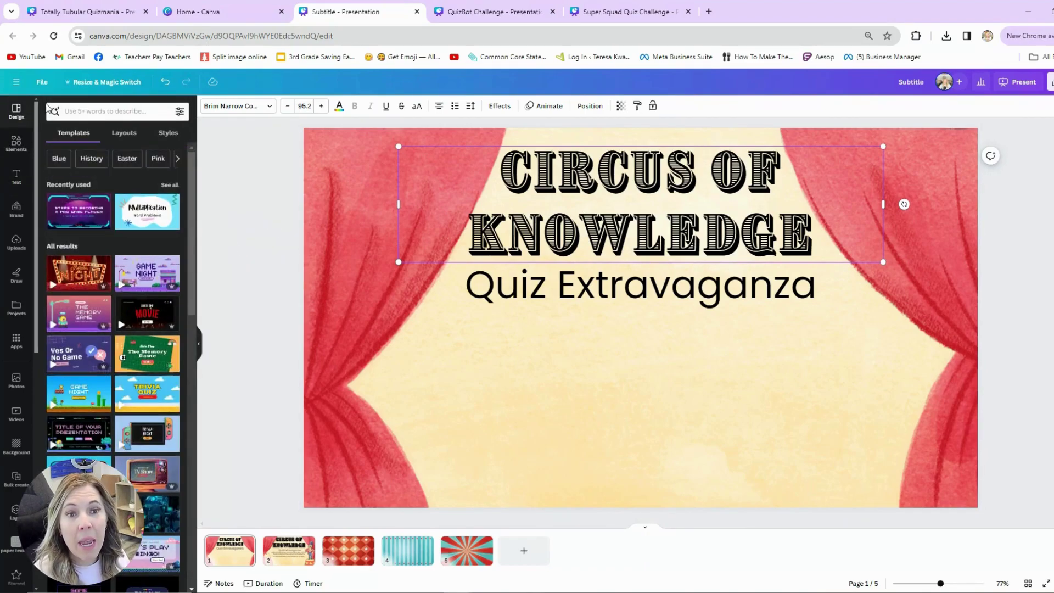
Place the ringmaster graphic from the Circus folder at the right edge of page 1 and enlarge it to nearly the page height.
left_click(19, 320)
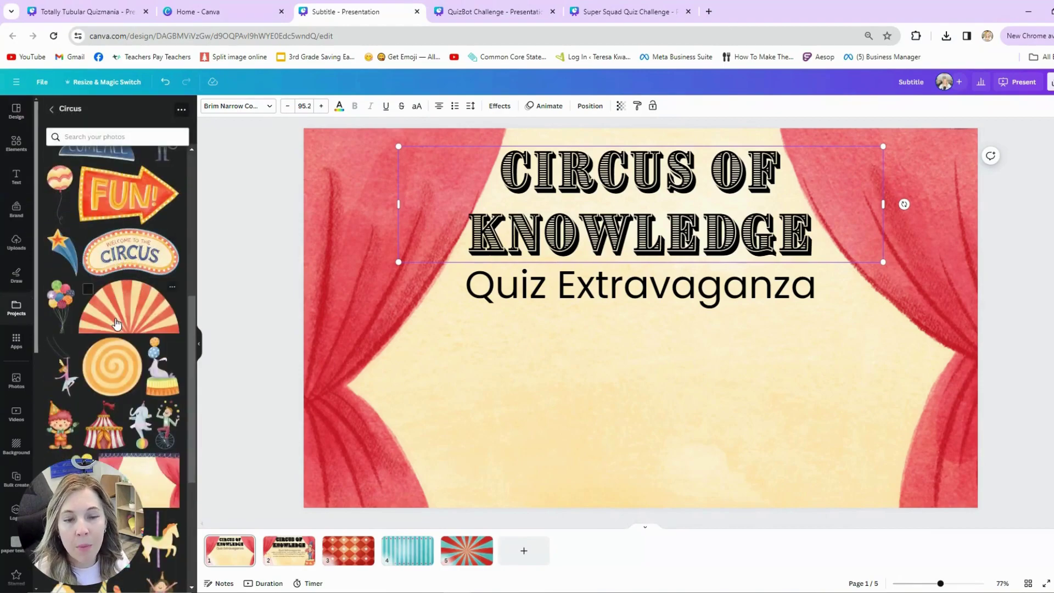
scroll(117, 322, "down", 2)
scroll(118, 345, "down", 2)
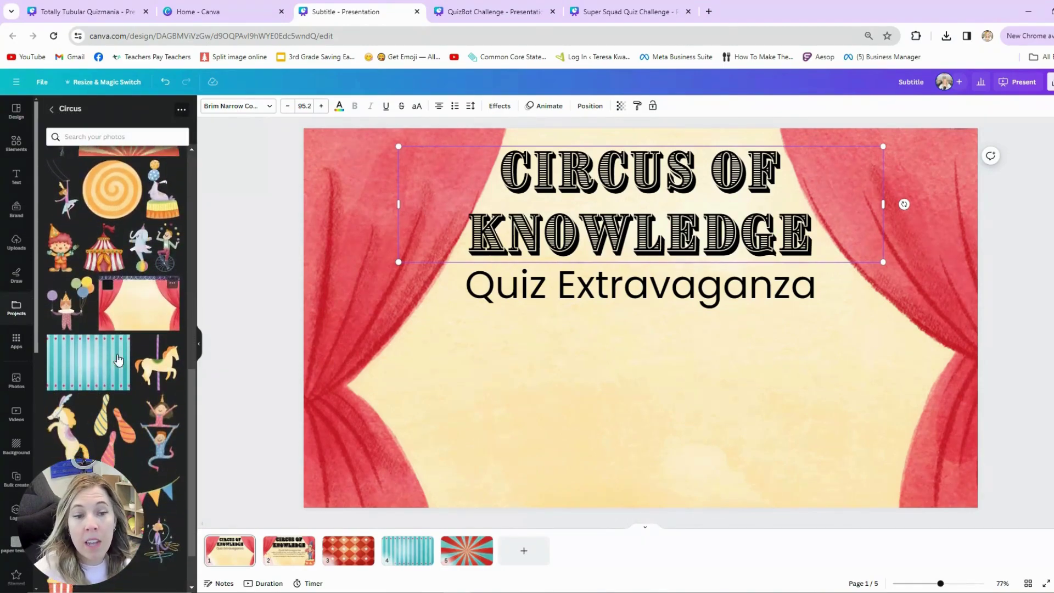
scroll(120, 352, "down", 7)
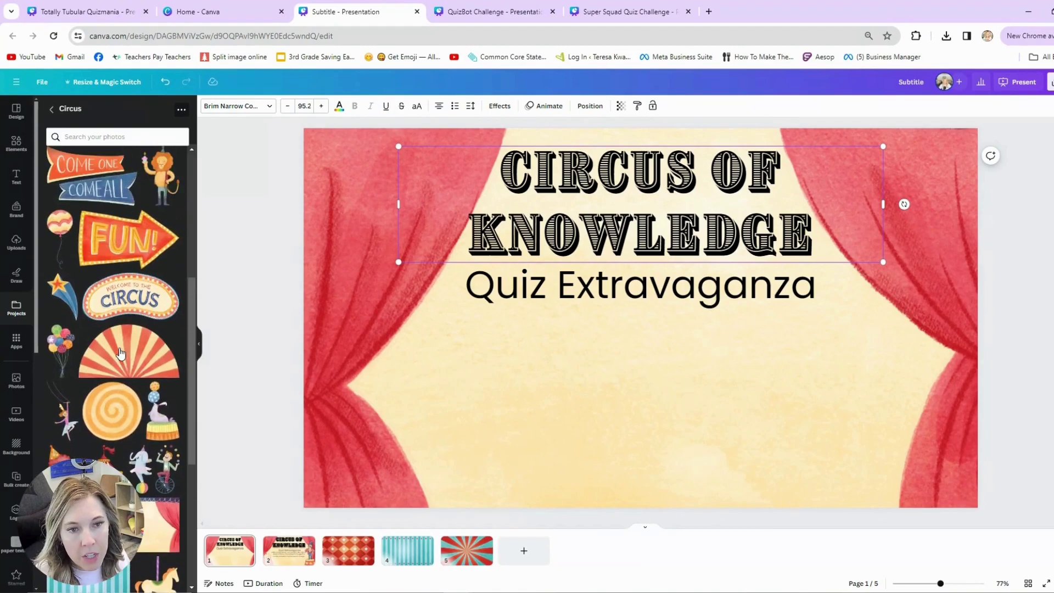
scroll(120, 346, "up", 4)
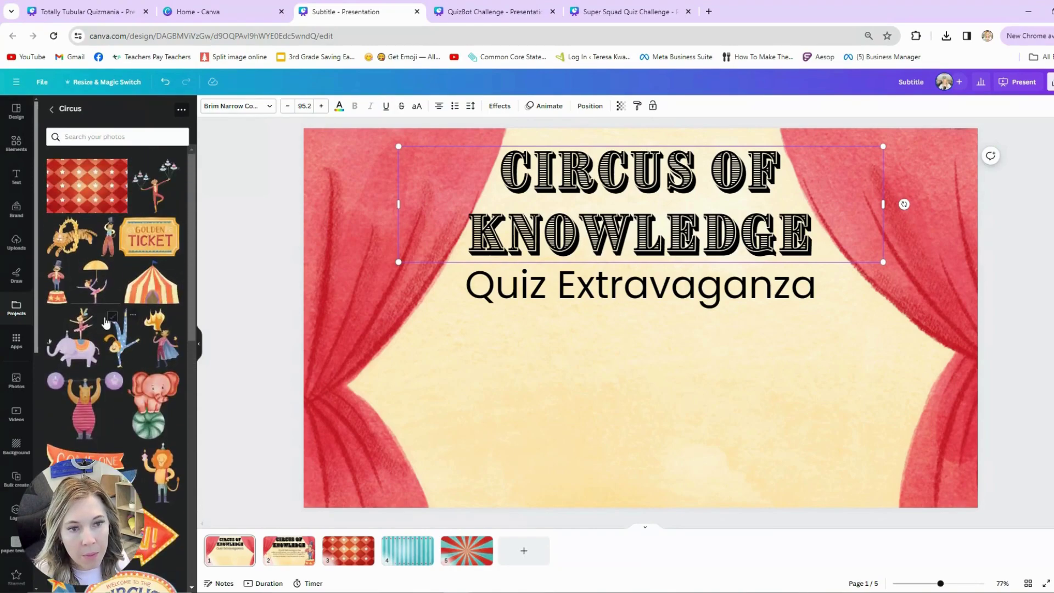
left_click_drag(57, 275, 866, 421)
left_click_drag(824, 215, 790, 150)
left_click_drag(840, 277, 852, 277)
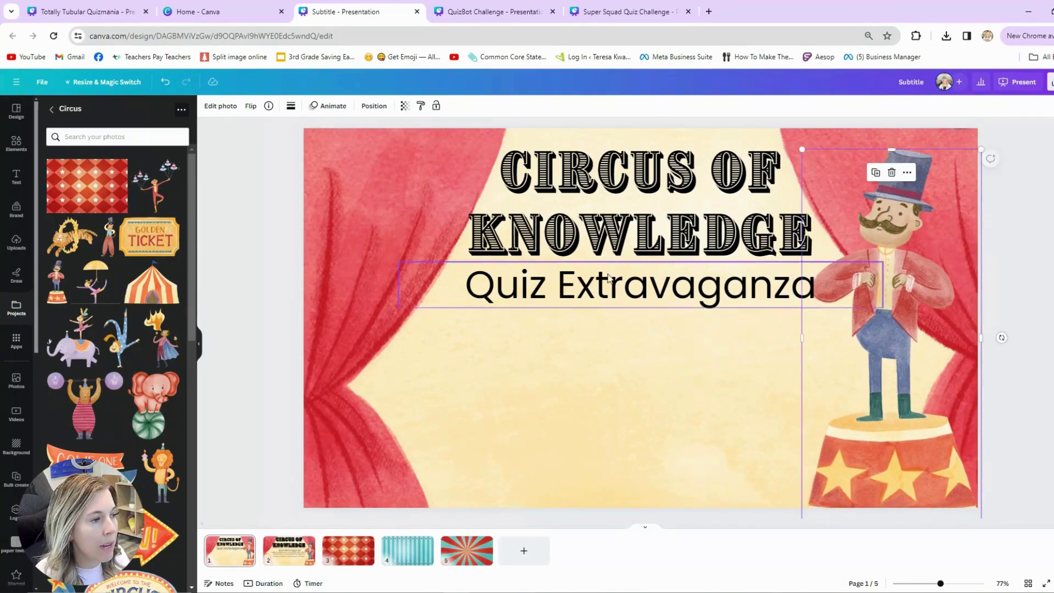
Add a Glow shadow to the ringmaster, then enlarge the graphic and adjust its position at the page's right edge.
left_click(216, 107)
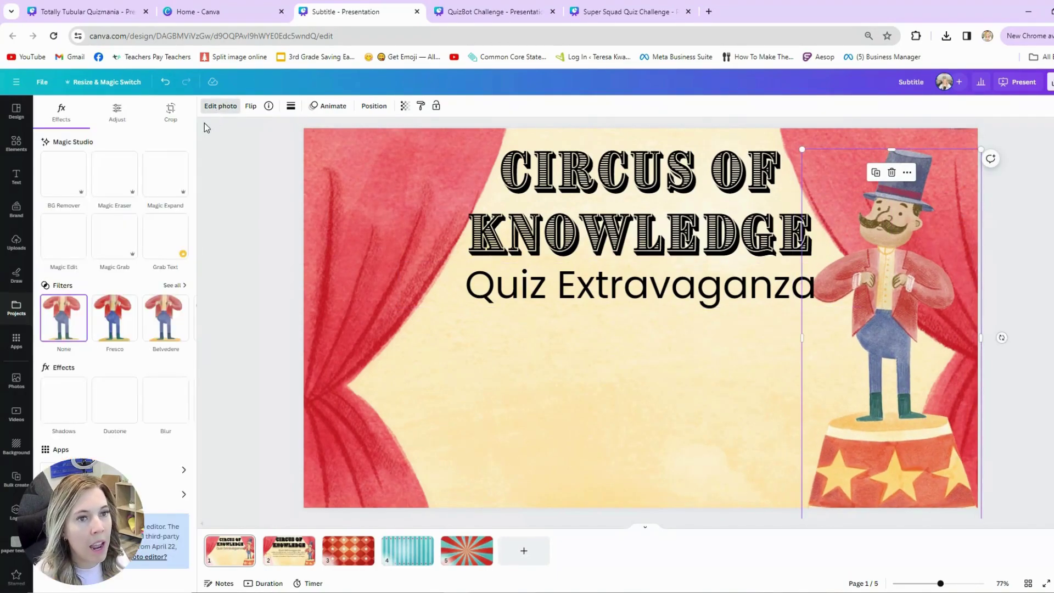
left_click(71, 417)
left_click(76, 222)
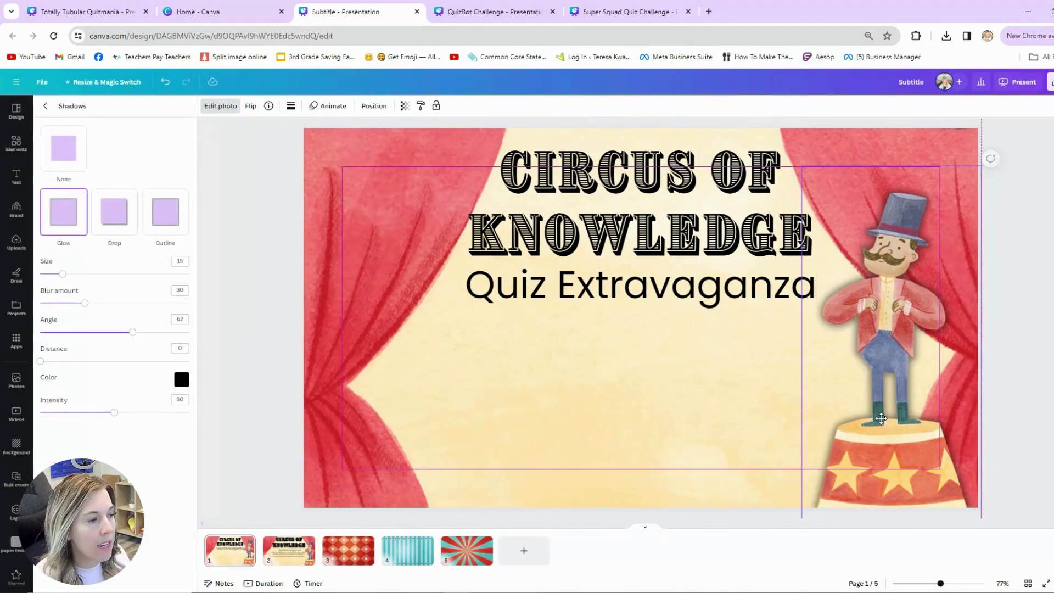
left_click_drag(801, 165, 777, 119)
left_click_drag(900, 431, 918, 433)
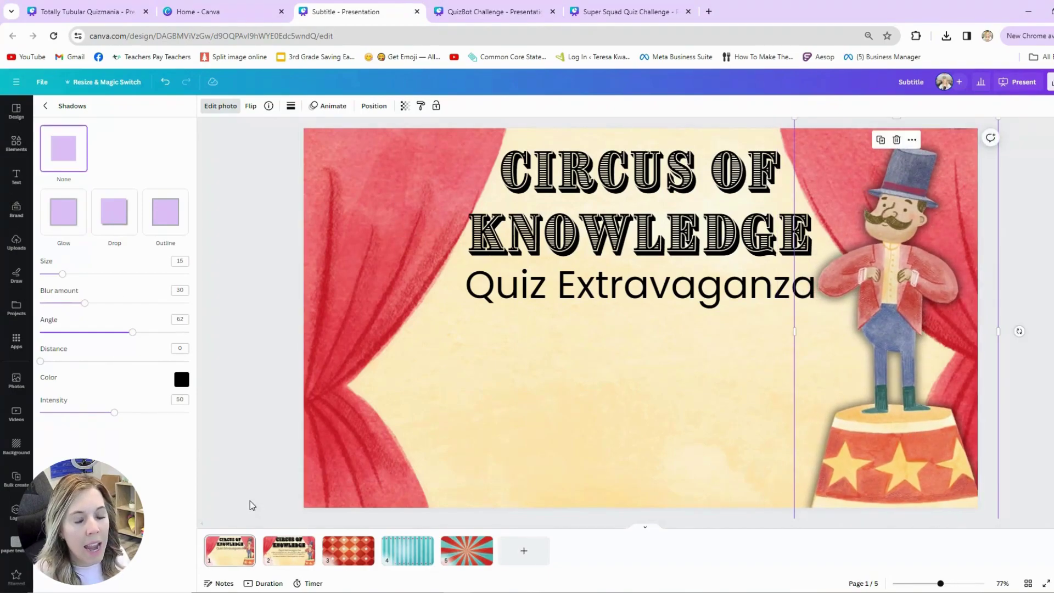
Copy the "Ladies and gentlemen" paragraph from page 2 onto page 1, below the "Quiz Extravaganza" subtitle.
left_click(288, 549)
right_click(452, 328)
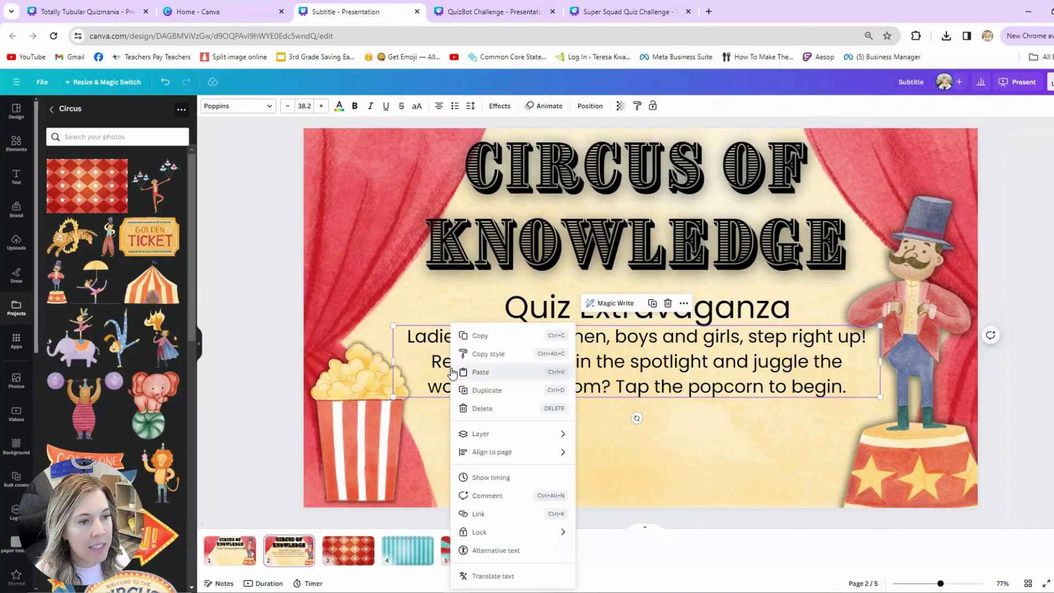
left_click(471, 337)
left_click(224, 551)
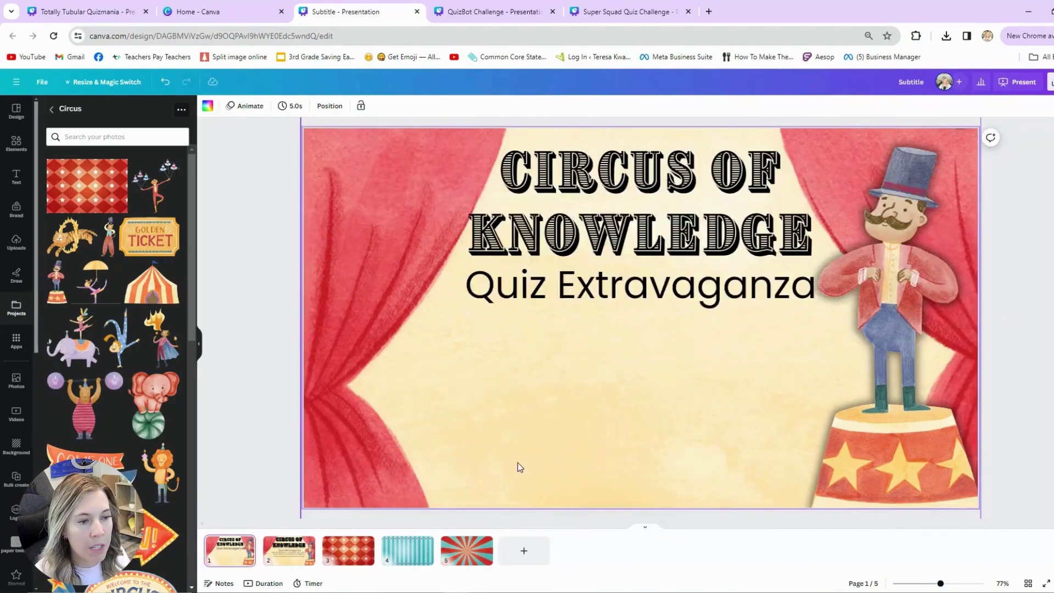
key("ctrl+v")
left_click_drag(554, 361, 548, 359)
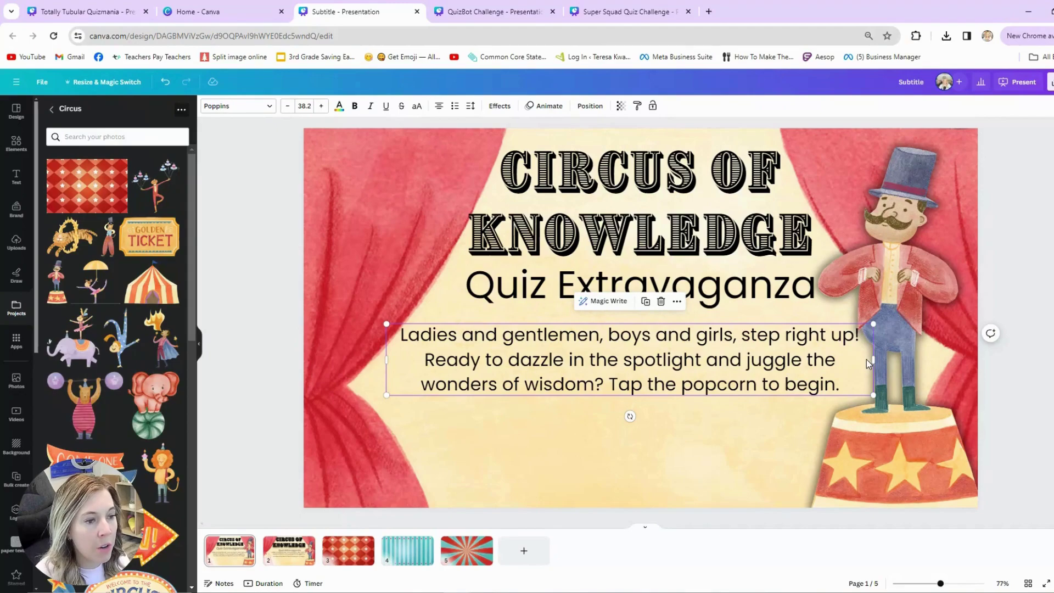
Narrow the paragraph's text box to wrap onto four lines, center it under the subtitle and set its font size to 42.2.
left_click_drag(853, 359, 760, 363)
left_click_drag(640, 366, 700, 354)
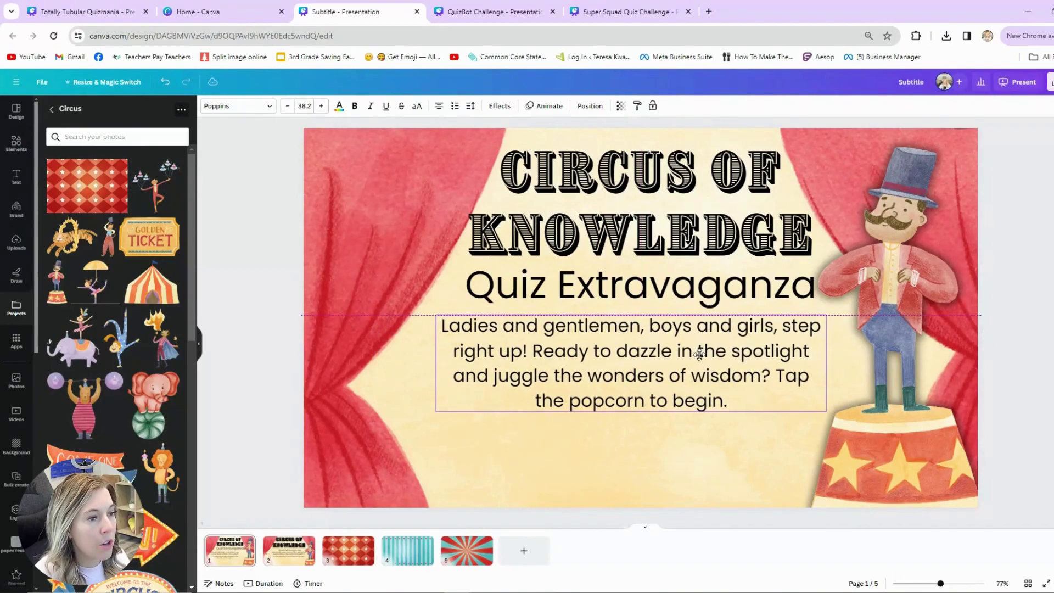
left_click(321, 107)
left_click(322, 106)
left_click(321, 106)
left_click(321, 107)
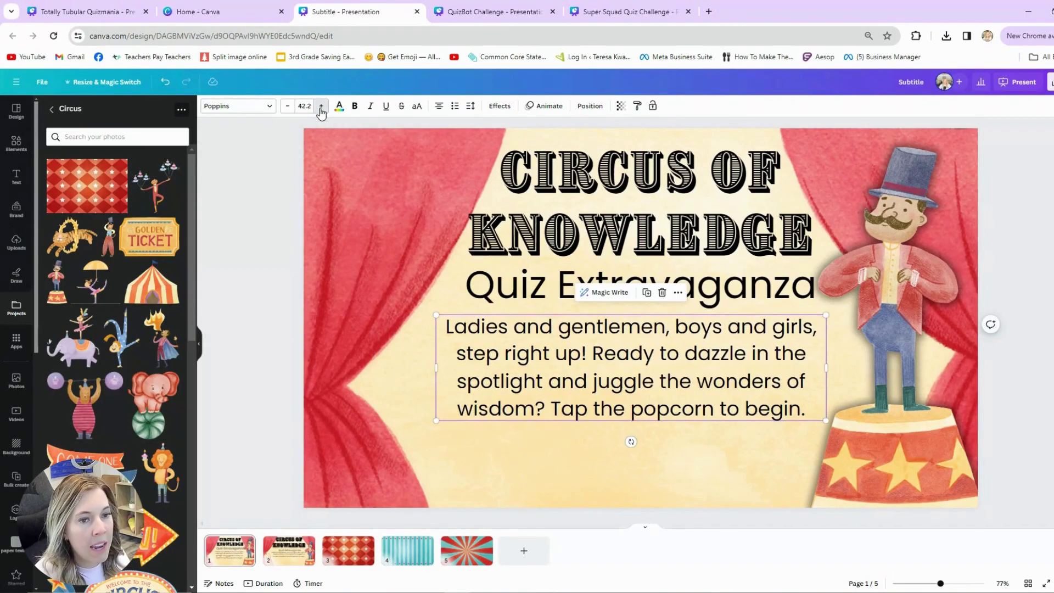
Add the striped popcorn box graphic from the Circus folder and place it in the lower left corner of page 1.
scroll(147, 404, "down", 15)
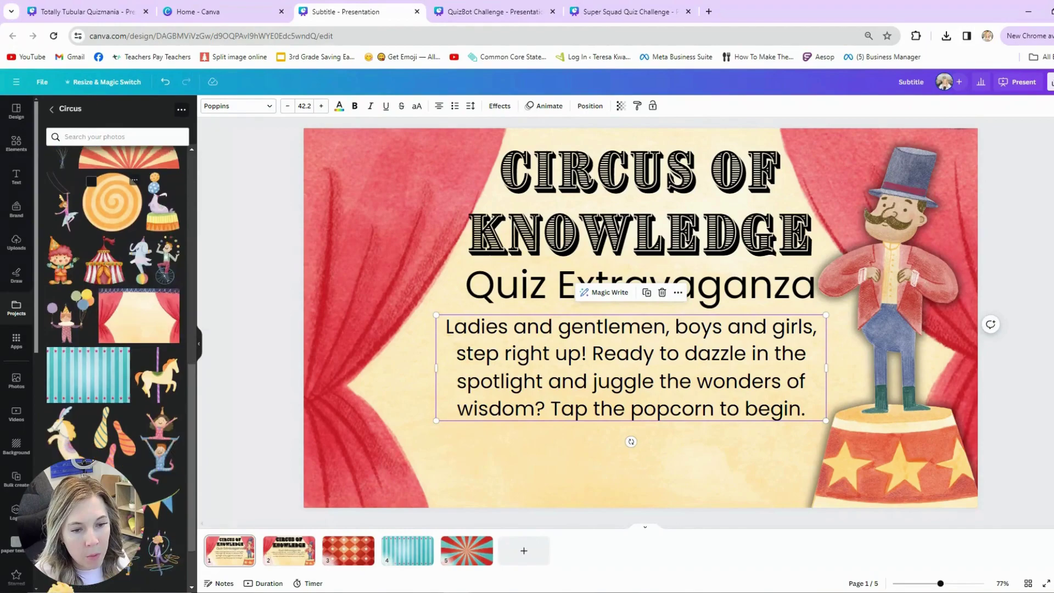
scroll(87, 438, "down", 2)
key("ctrl+v")
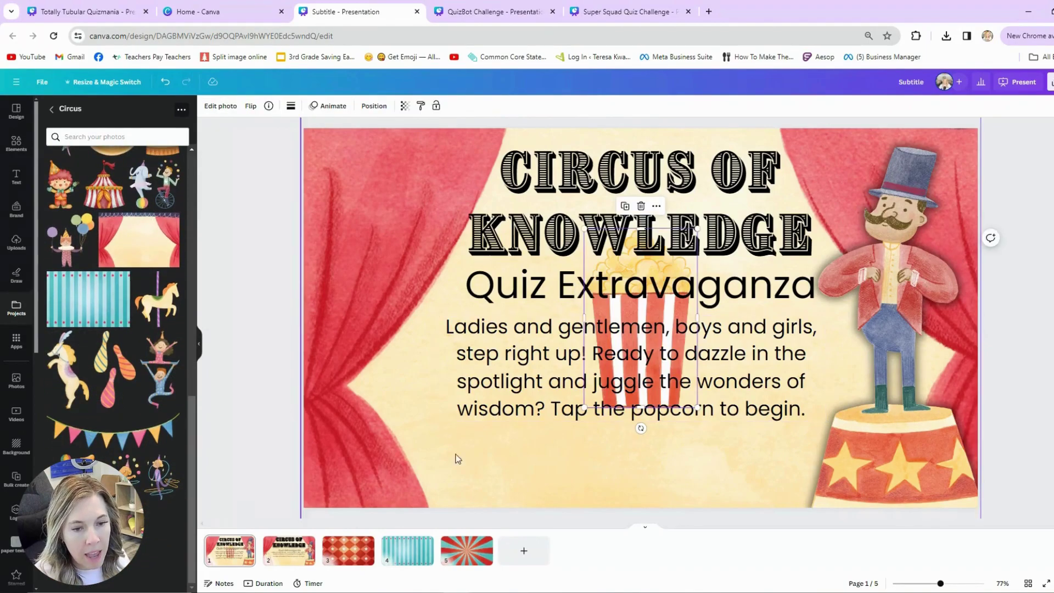
left_click(599, 261)
left_click_drag(625, 305, 360, 416)
Shift the paragraph slightly right to center it on the page and enlarge the popcorn graphic to about 390 by 616.
left_click_drag(600, 378, 600, 355)
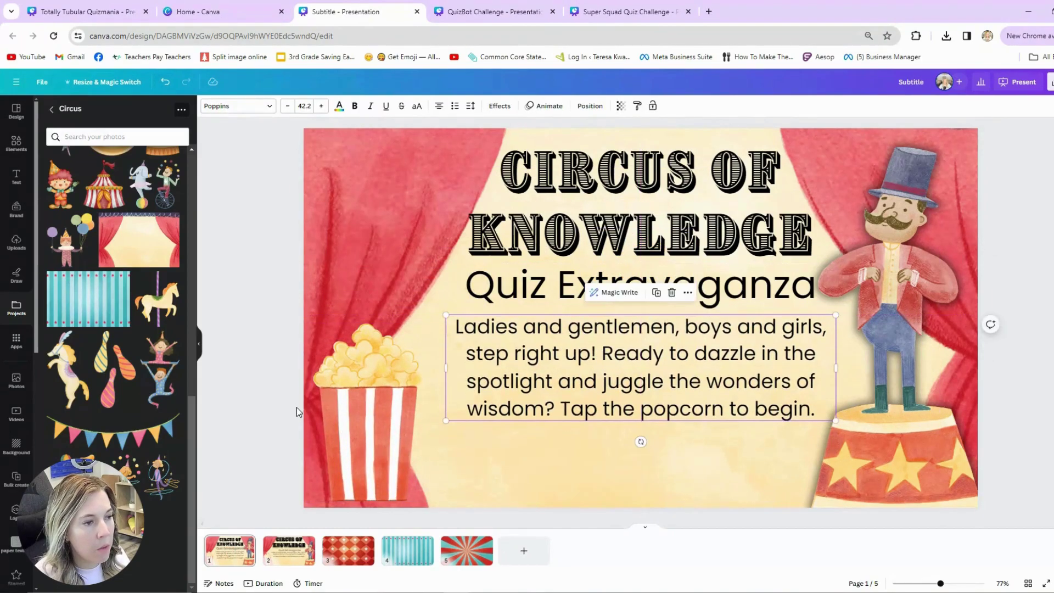
left_click(340, 407)
left_click_drag(426, 320, 449, 285)
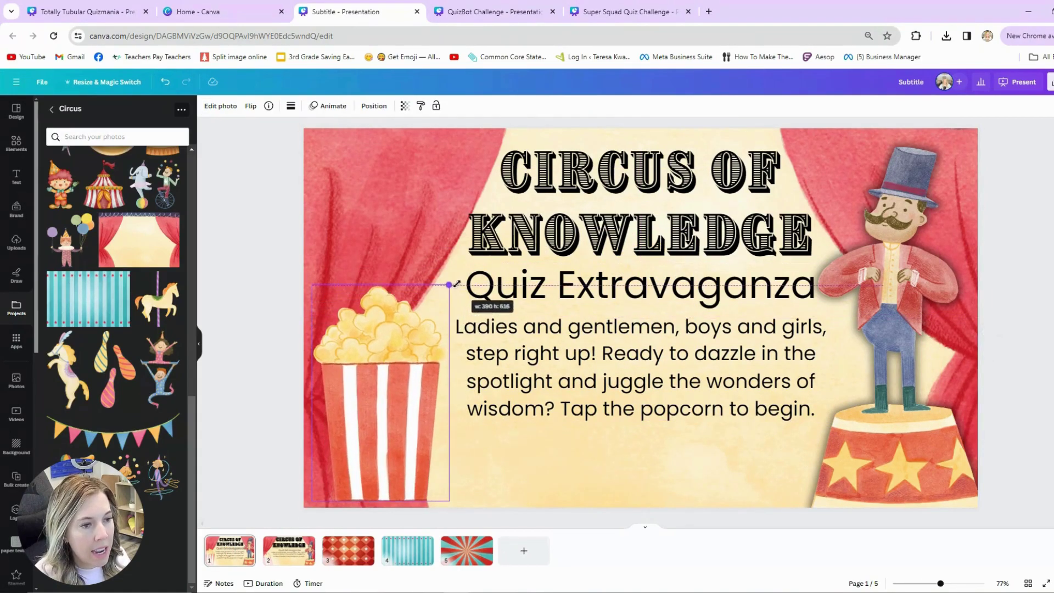
Apply a Glow shadow to the popcorn graphic on page 1, then enlarge it to fill the lower left corner.
left_click(221, 106)
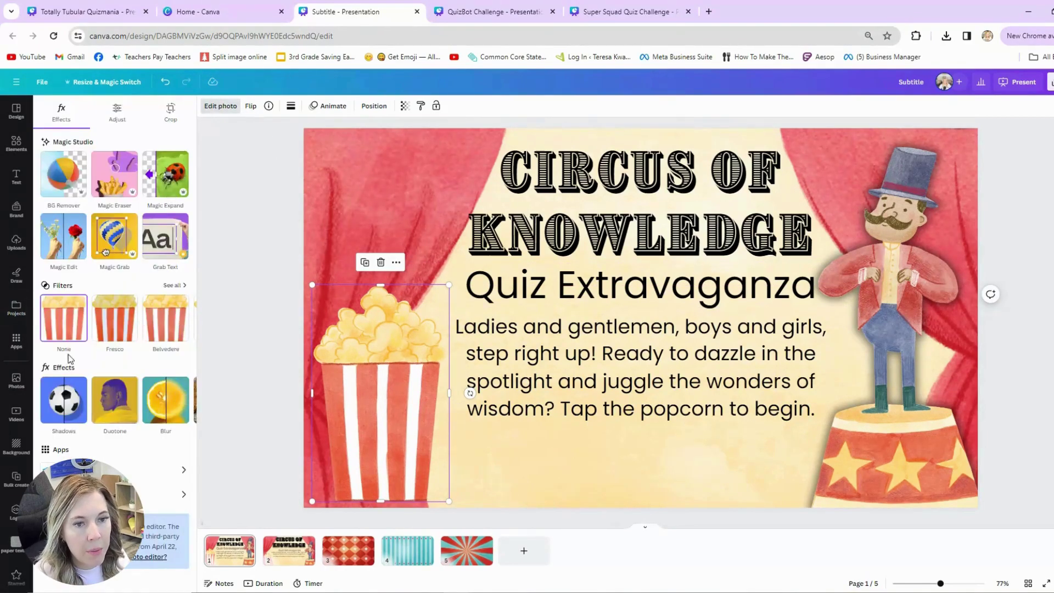
left_click(63, 399)
left_click(53, 227)
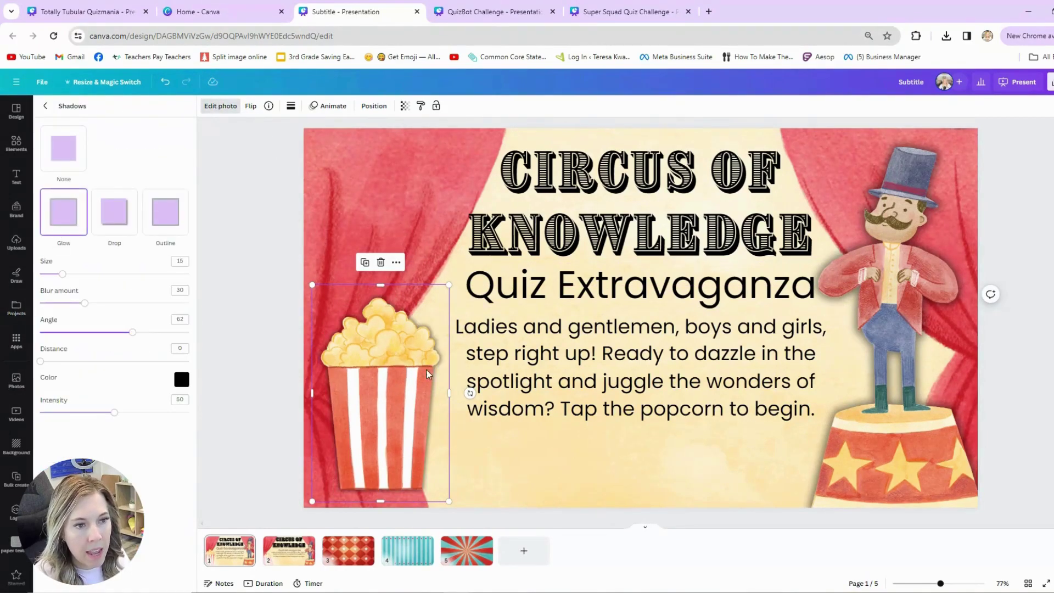
left_click_drag(446, 499, 409, 448)
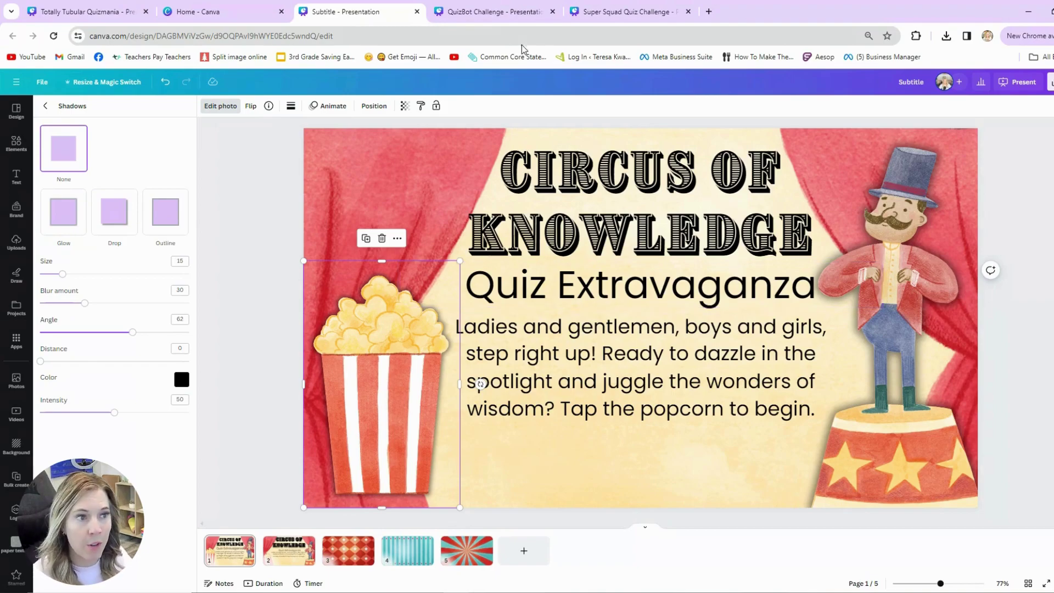
Compare the Shadow and Lift text effects on the "Circus of Knowledge" title and apply Lift at intensity 50.
left_click(560, 244)
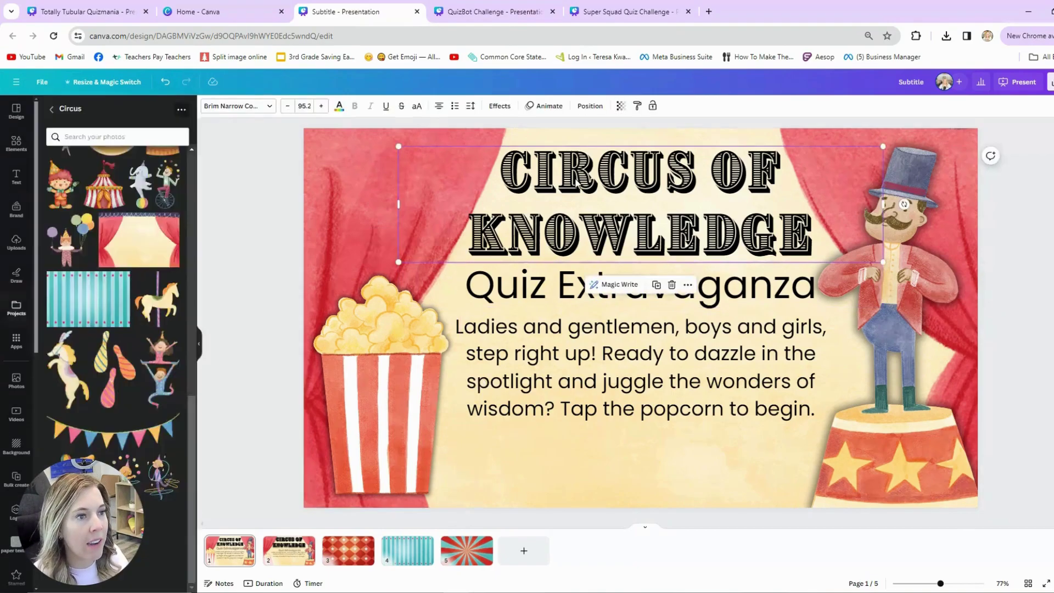
left_click(500, 107)
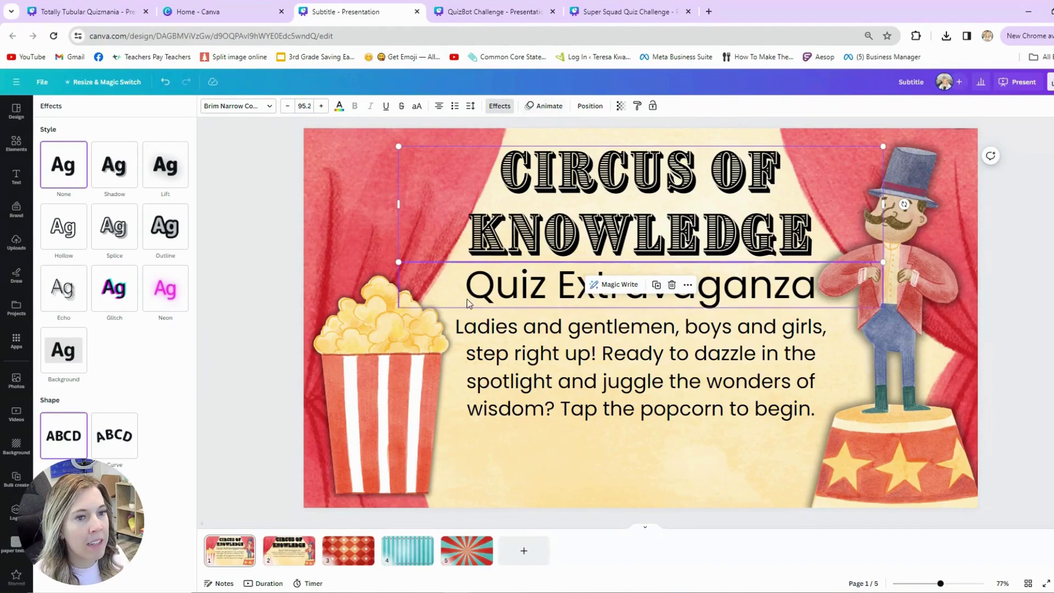
left_click(166, 164)
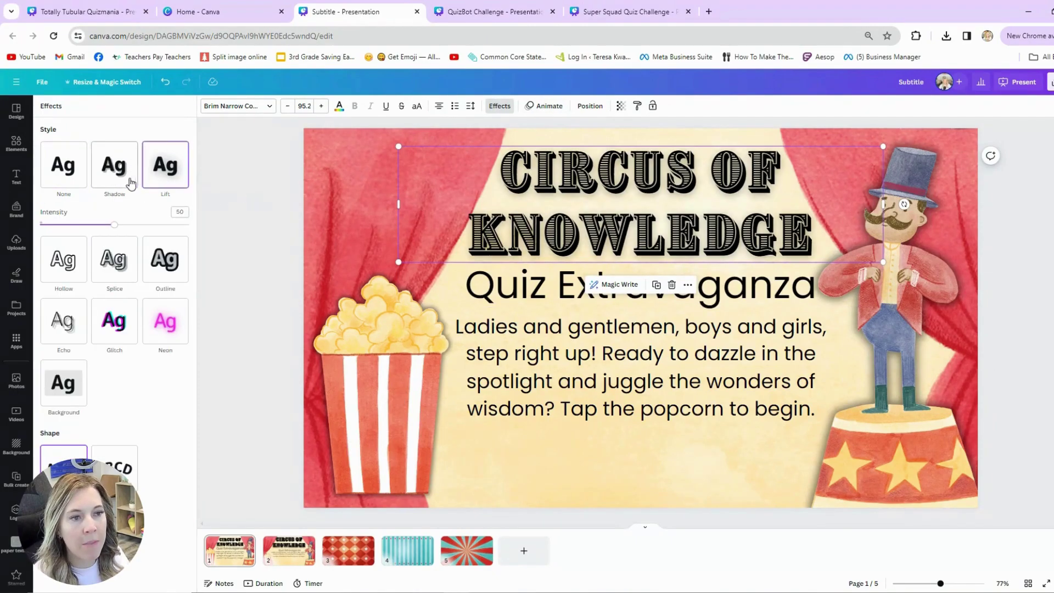
left_click(122, 181)
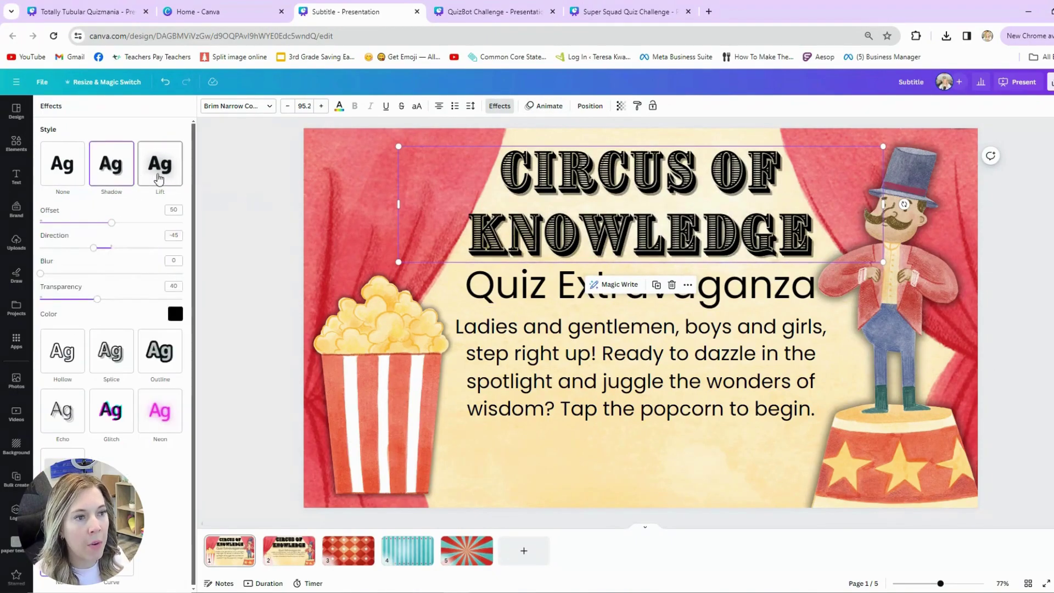
left_click(159, 178)
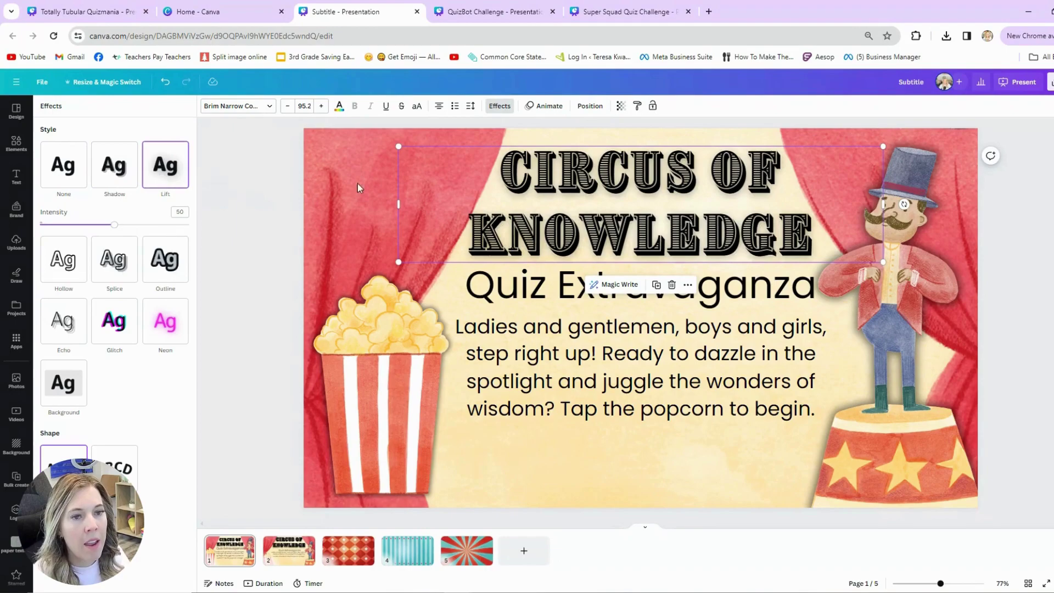
Apply the Burst writing animation to the "Circus of Knowledge" title.
left_click(542, 107)
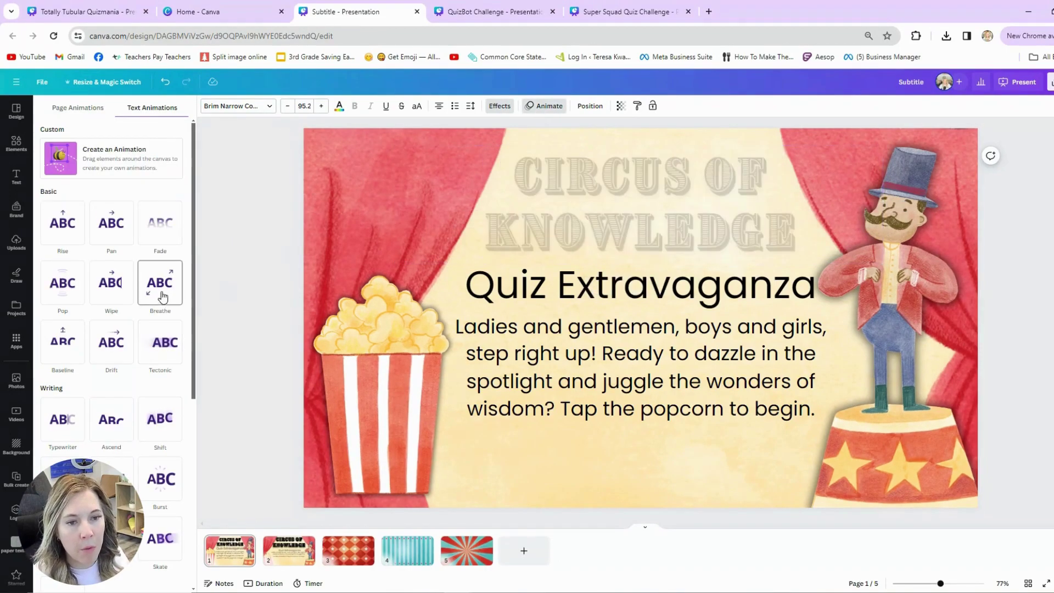
scroll(131, 339, "down", 2)
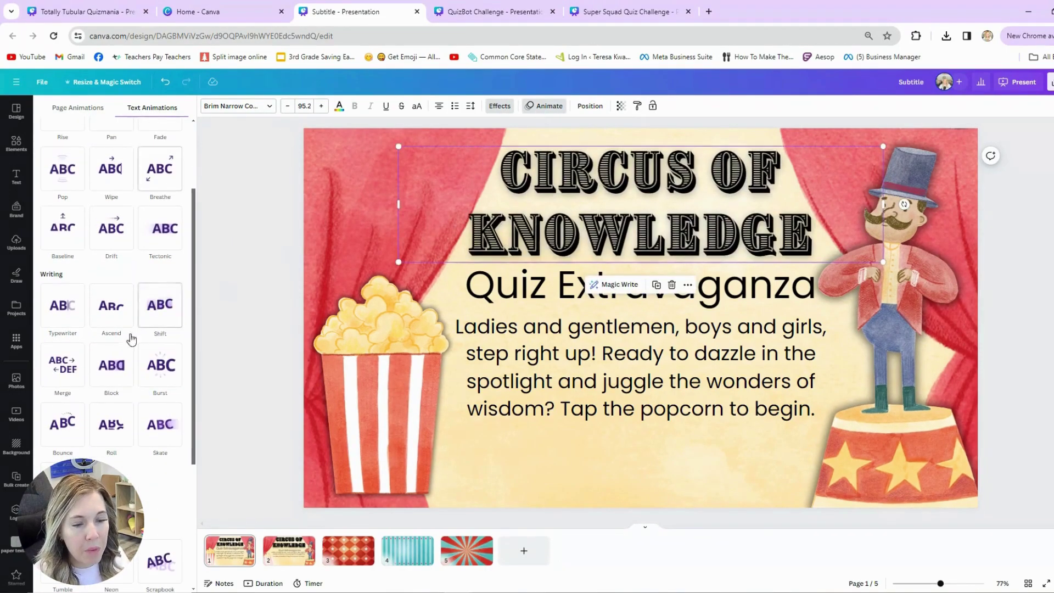
left_click(161, 371)
Animate the "Quiz Extravaganza" subtitle with Baseline and the "Ladies and gentlemen" paragraph with Breathe.
left_click(541, 280)
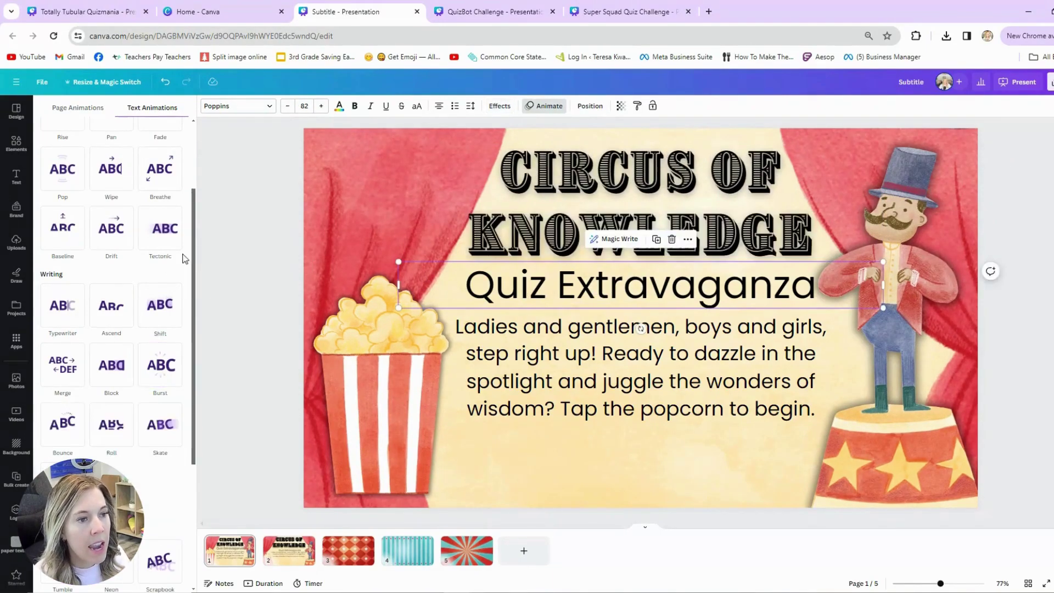
left_click(63, 228)
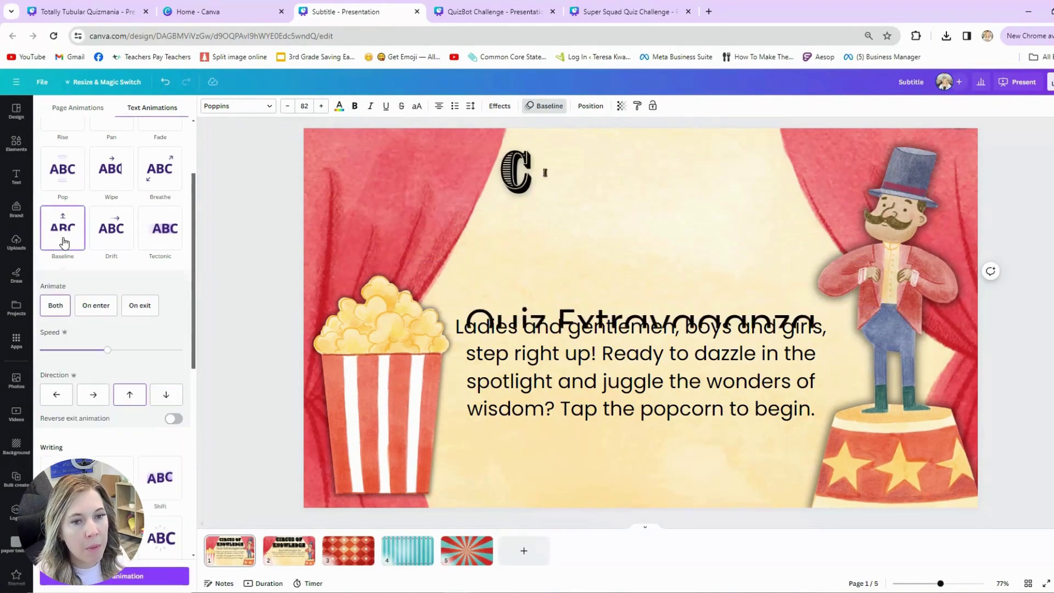
left_click(562, 360)
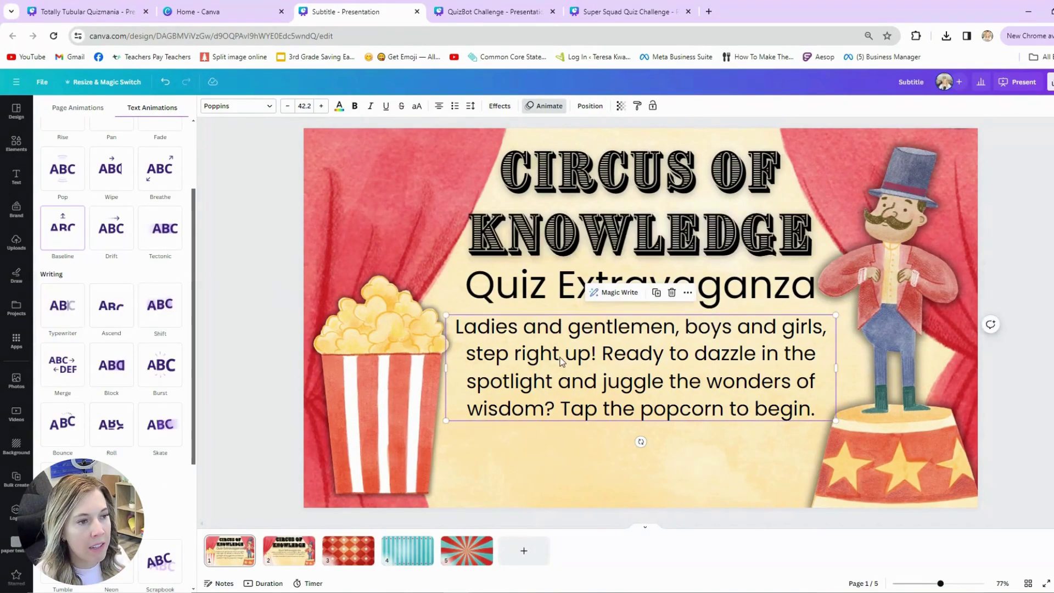
left_click(158, 190)
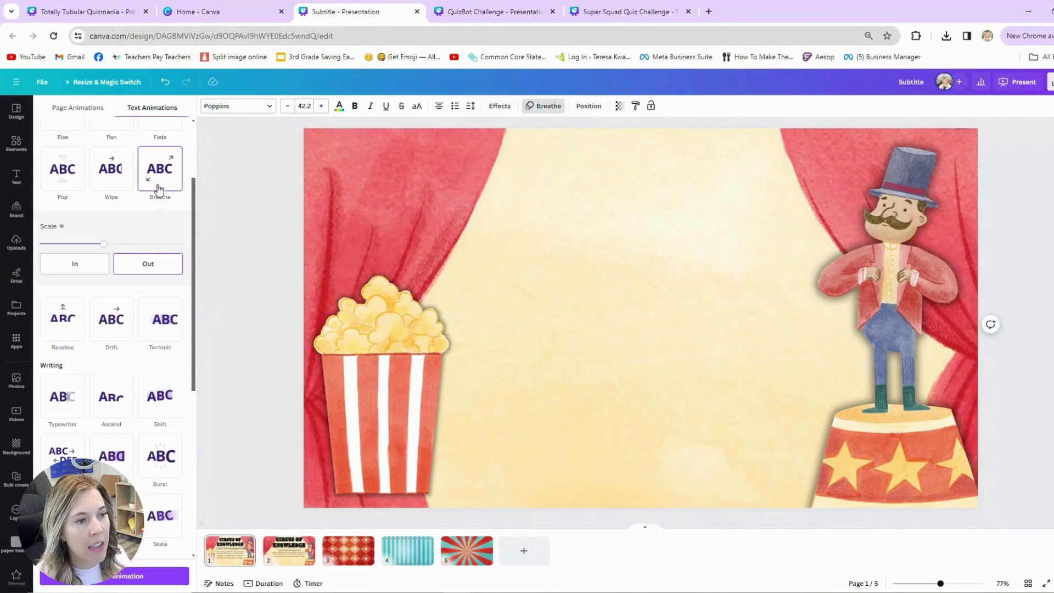
Browse the page and photo animations for the ringmaster graphic and apply Drift to it.
left_click(892, 285)
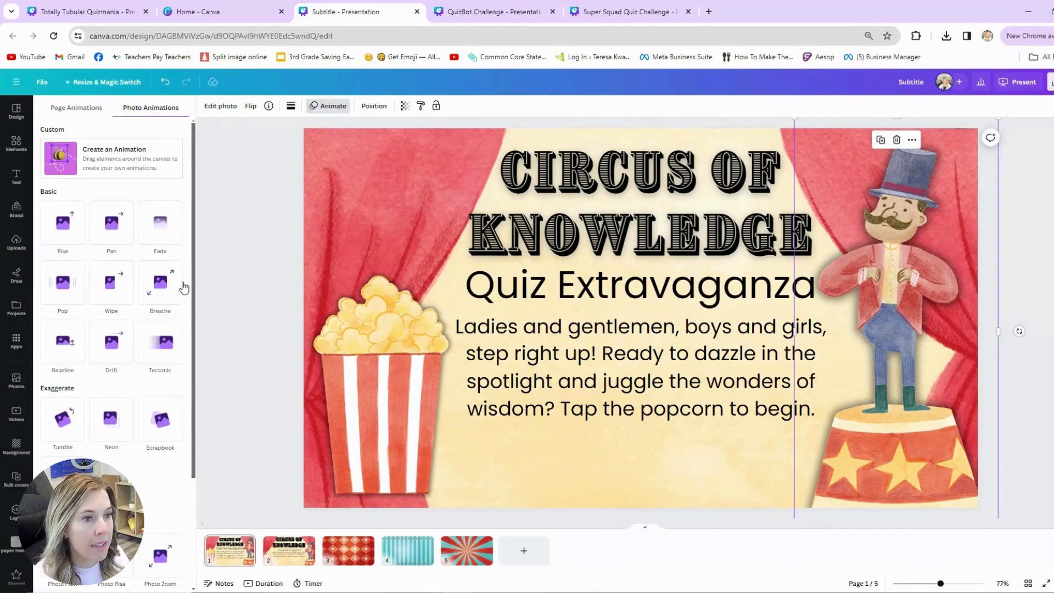
left_click(86, 109)
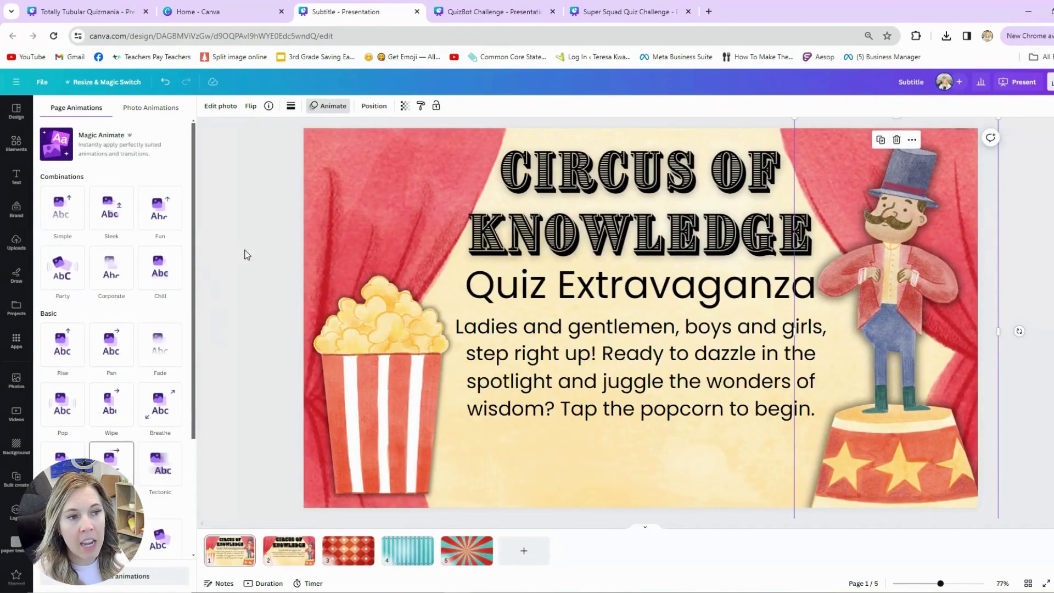
left_click(147, 108)
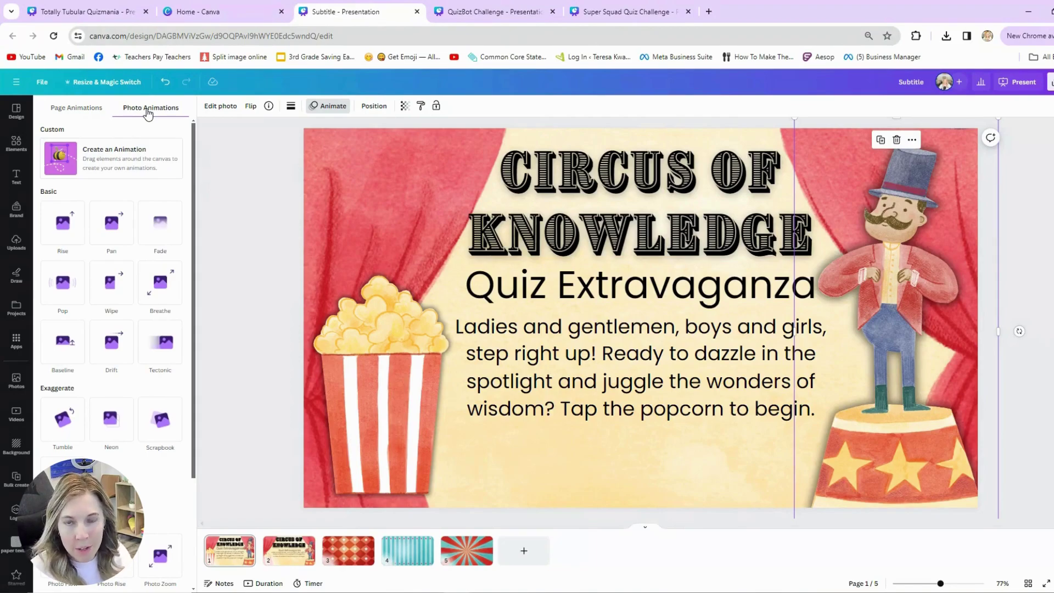
scroll(94, 398, "down", 2)
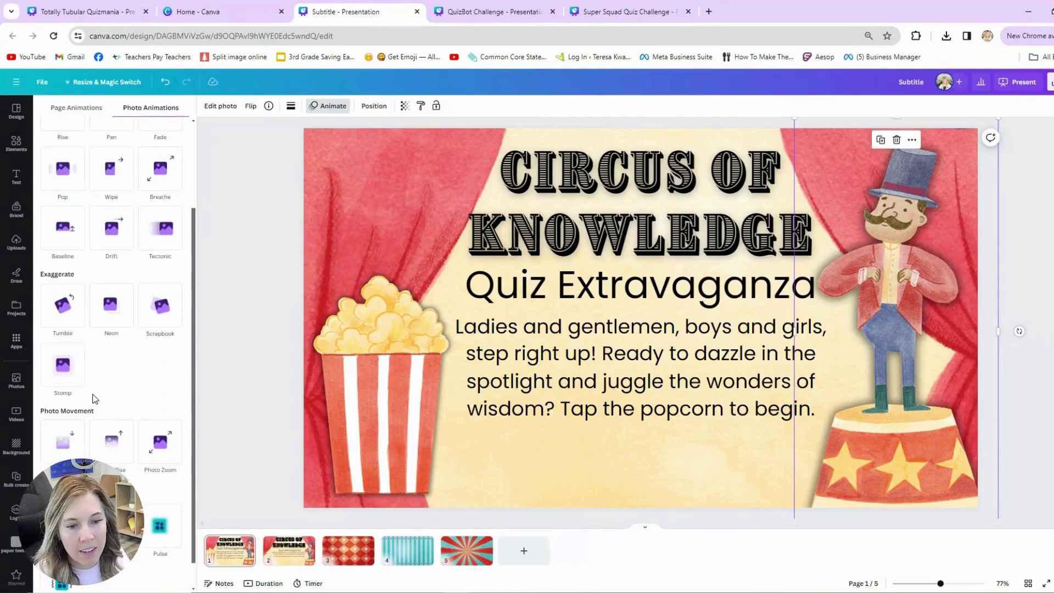
scroll(85, 423, "down", 1)
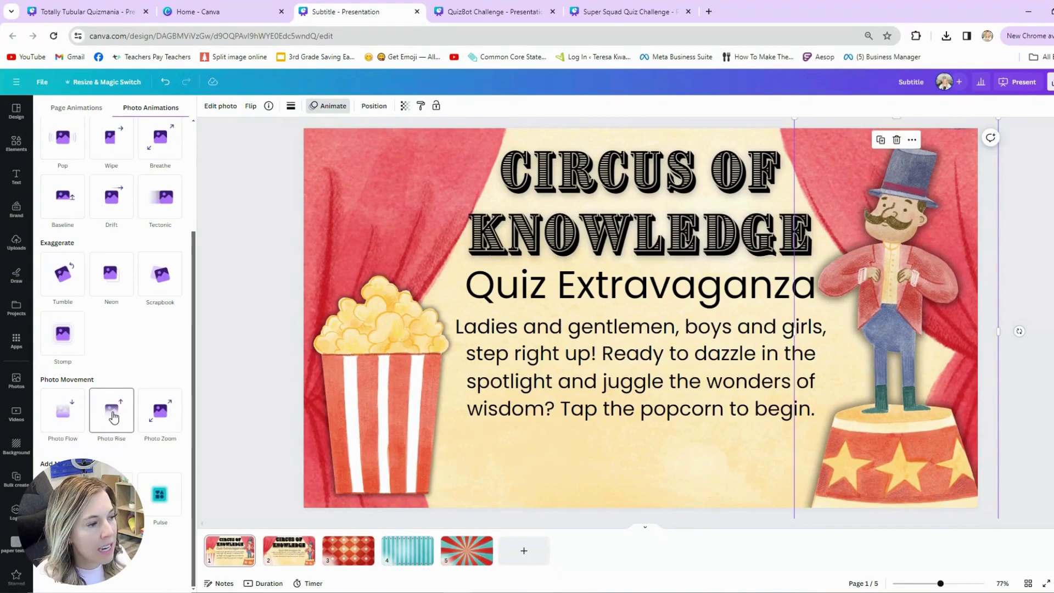
scroll(113, 418, "up", 2)
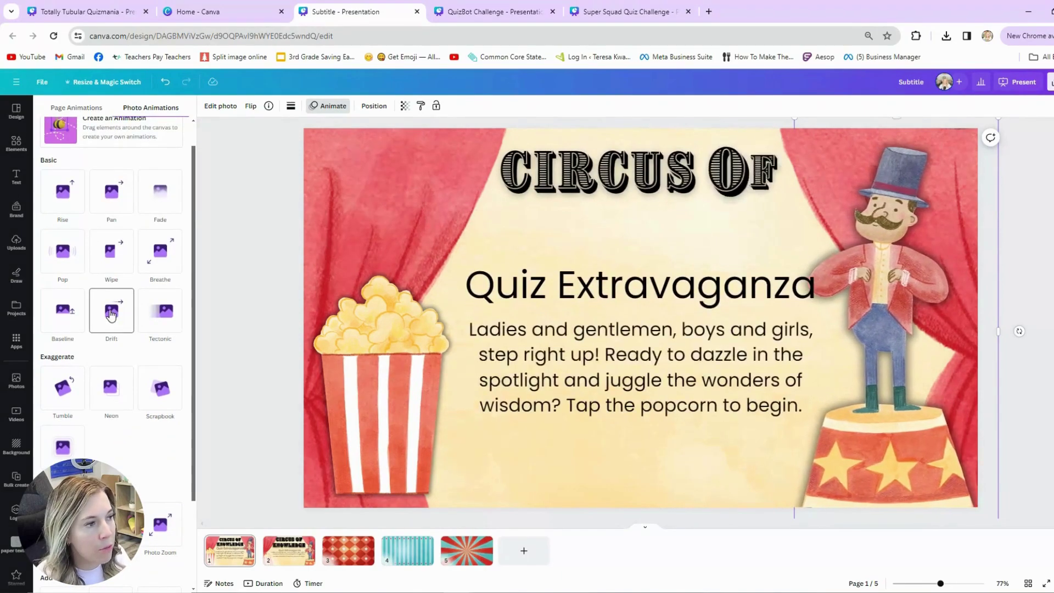
left_click(110, 314)
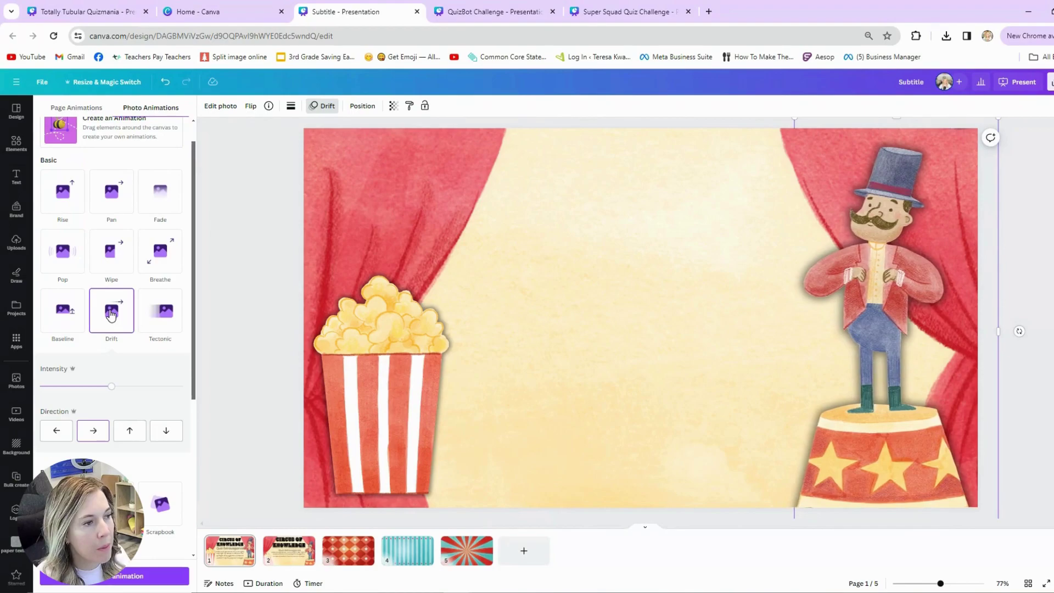
Add the Pulse motion effect to the popcorn graphic and shrink it slightly within the lower left corner.
left_click(361, 416)
scroll(153, 494, "down", 2)
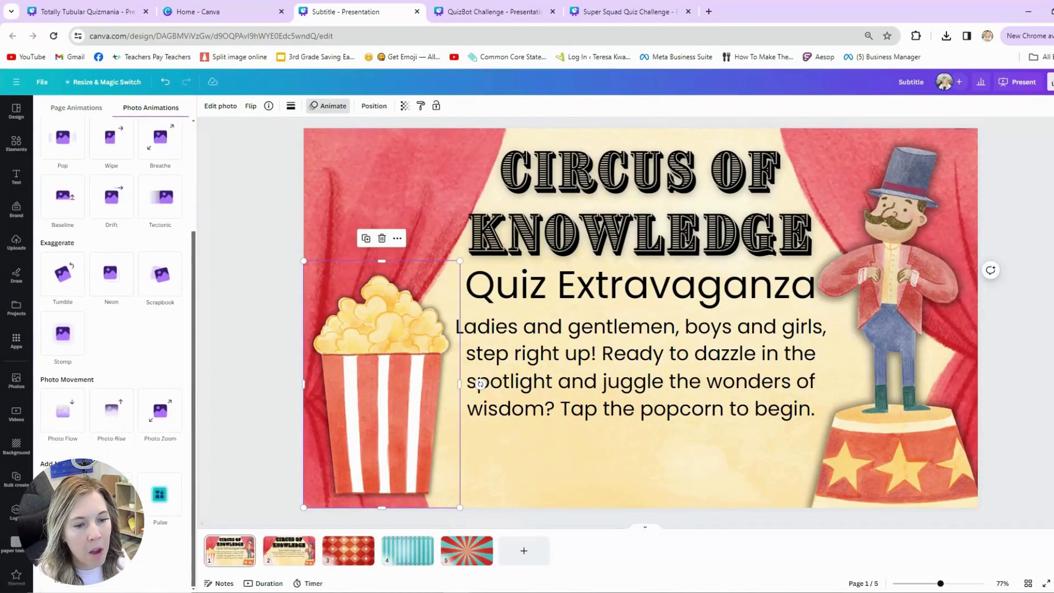
left_click(151, 497)
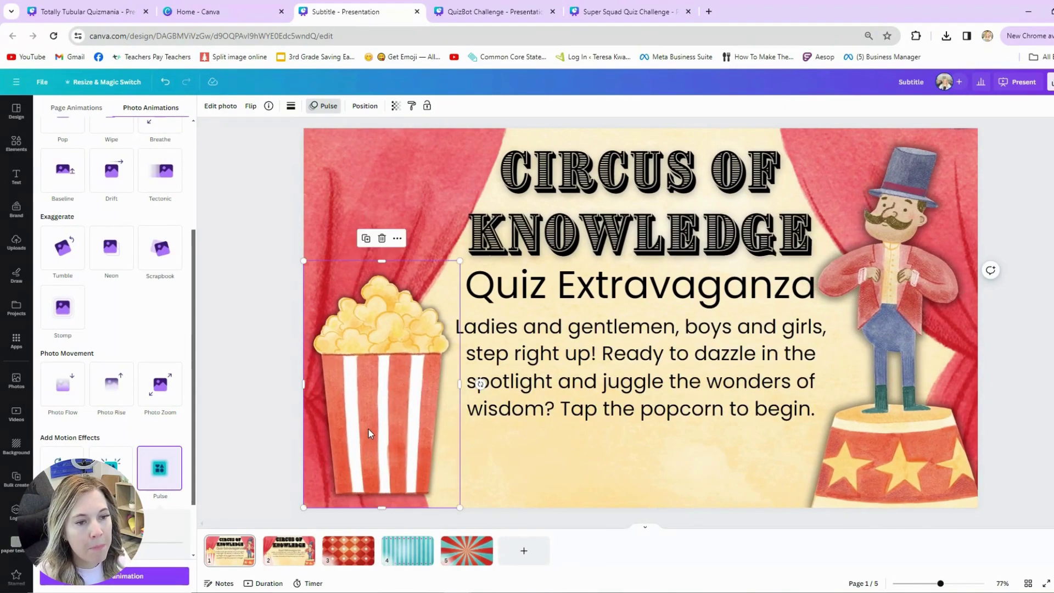
left_click_drag(448, 270, 455, 270)
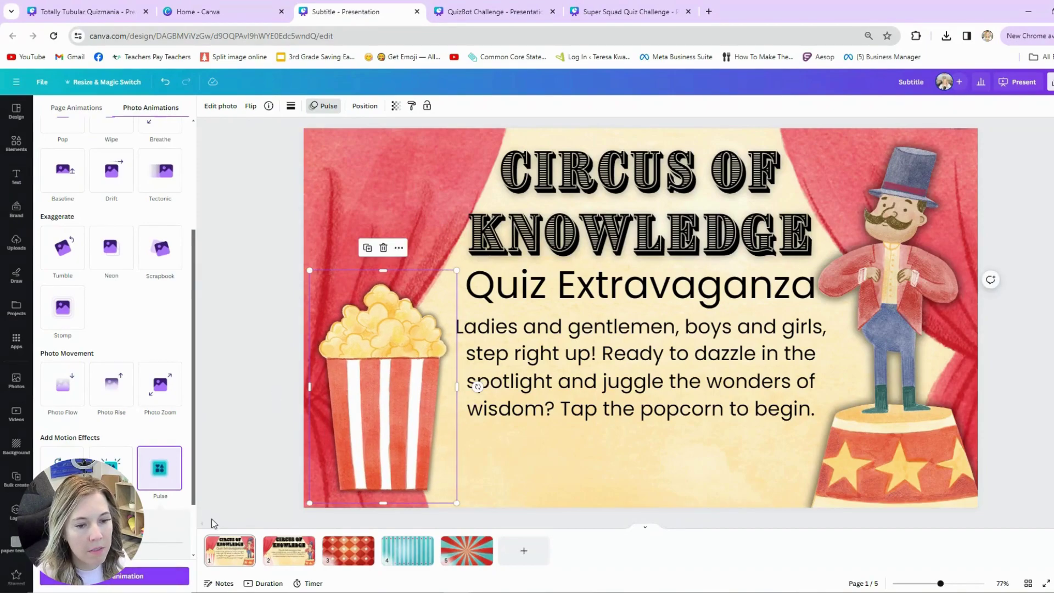
Open the full audio collection among the elements and start a search for music.
left_click(636, 457)
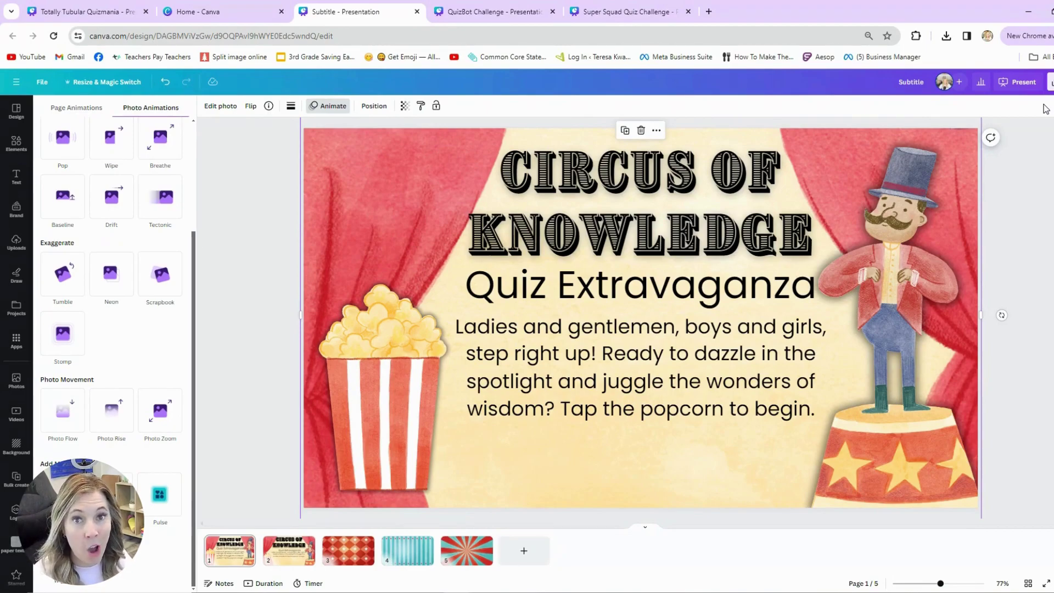
left_click(24, 150)
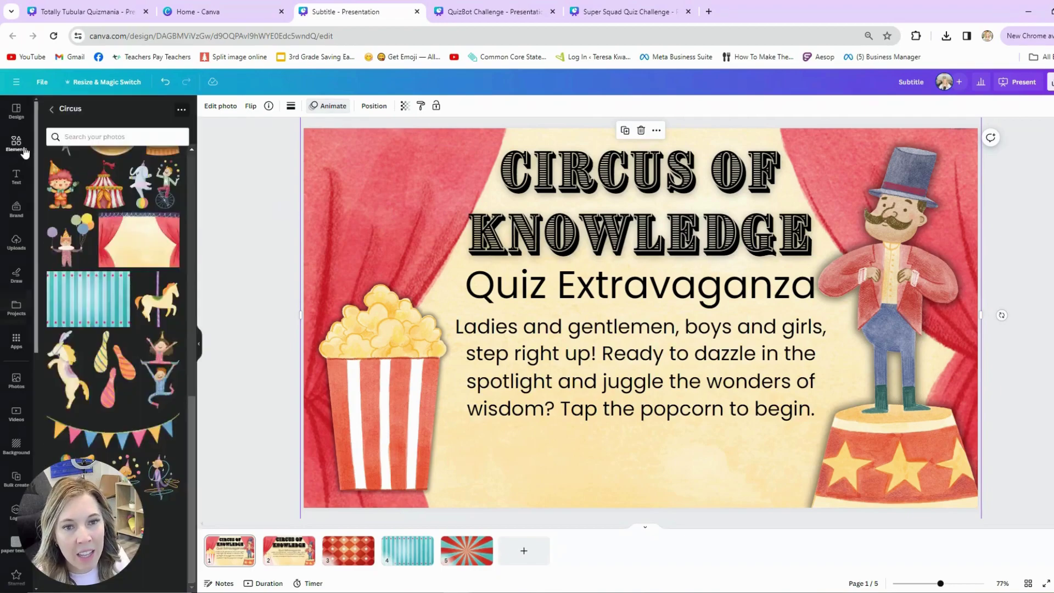
left_click(23, 149)
scroll(101, 259, "down", 5)
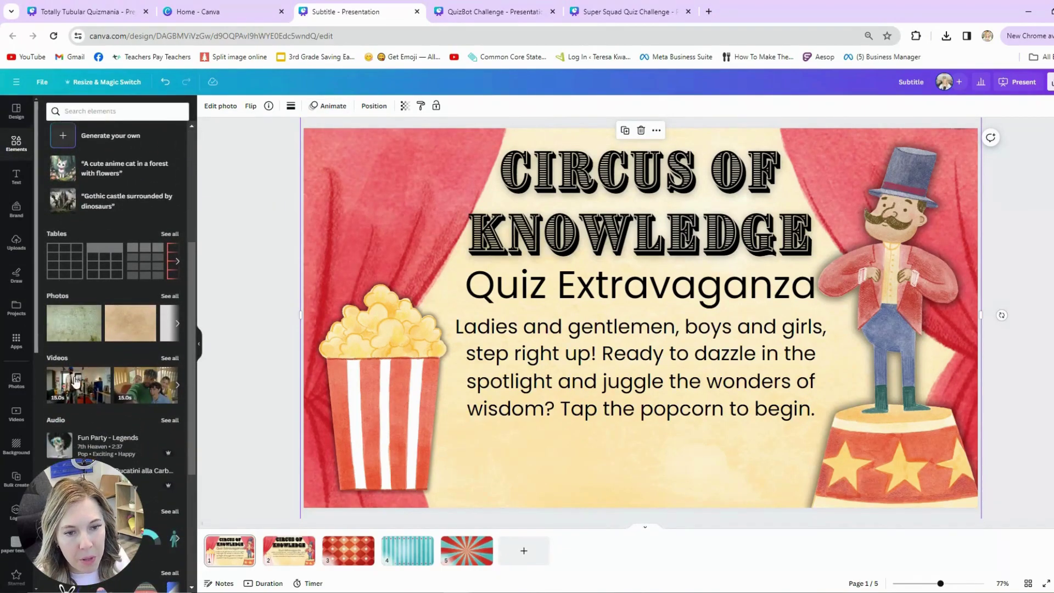
left_click(168, 420)
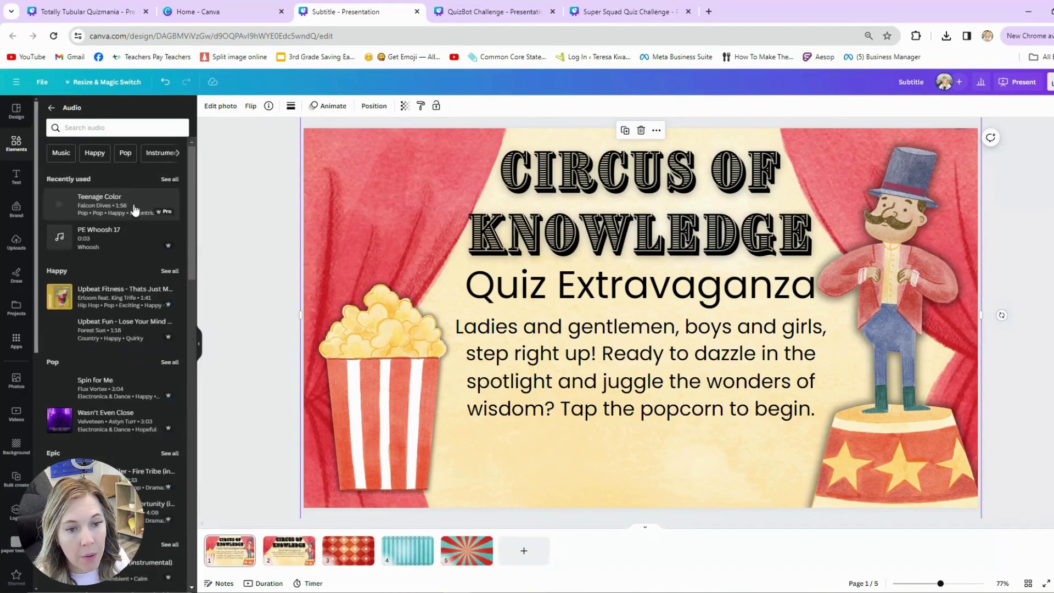
left_click(98, 128)
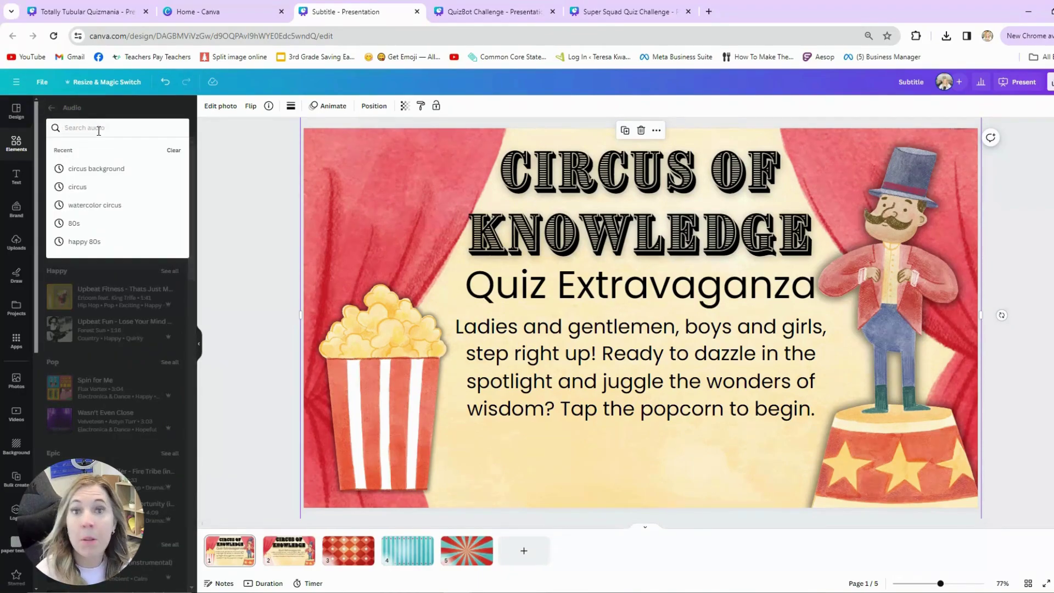
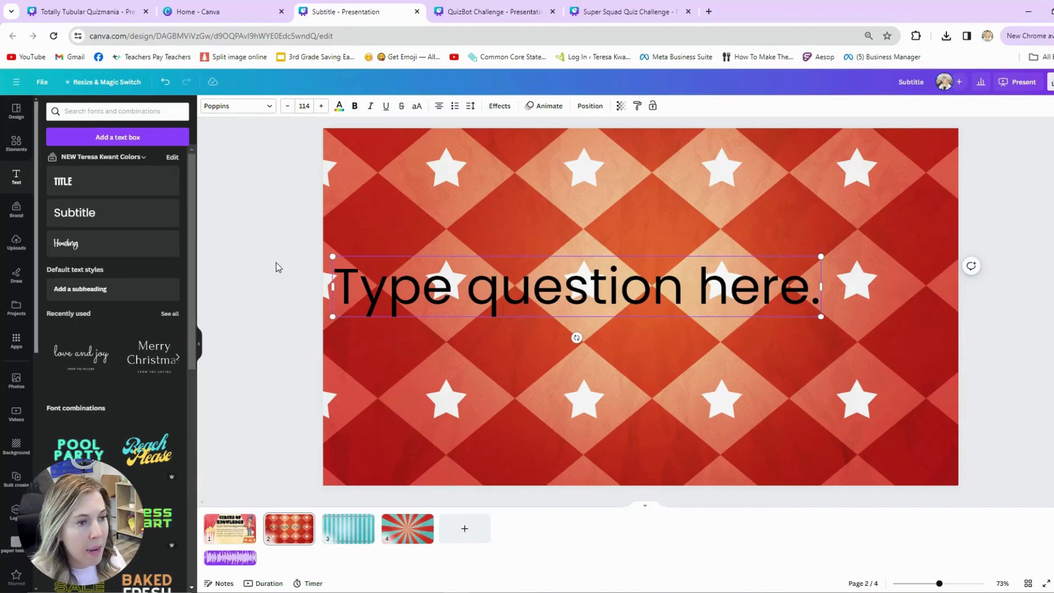
Move the "Type question here." text to the top center of page 2 and set its font size to 73.5.
left_click_drag(450, 277, 819, 287)
left_click(359, 259)
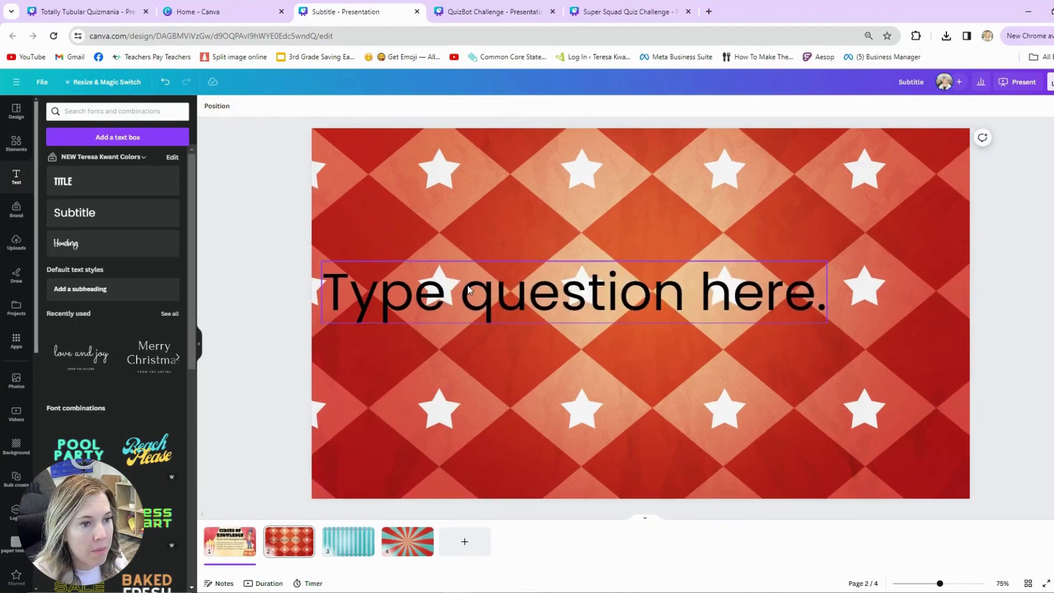
left_click_drag(469, 277, 500, 152)
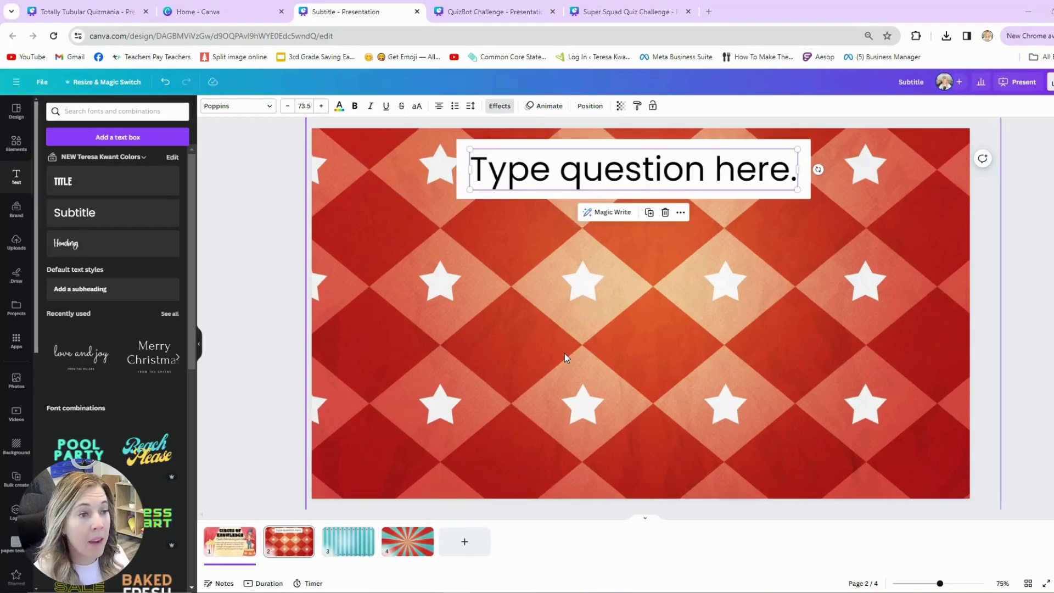
Give the question text a white Background effect with roundness 50, spread 50 and transparency 100.
left_click(502, 108)
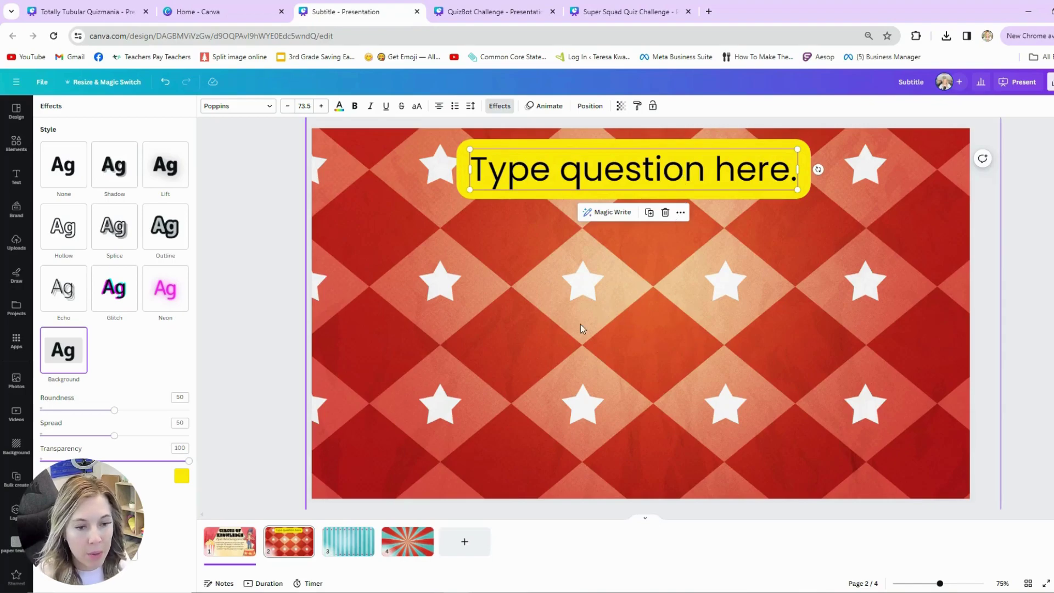
left_click(180, 475)
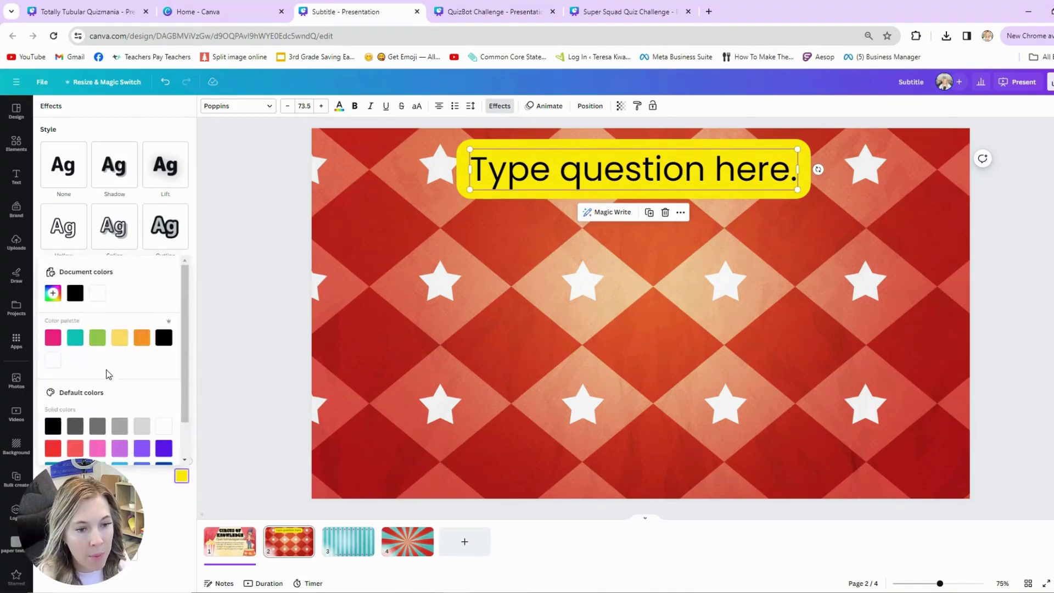
left_click(162, 428)
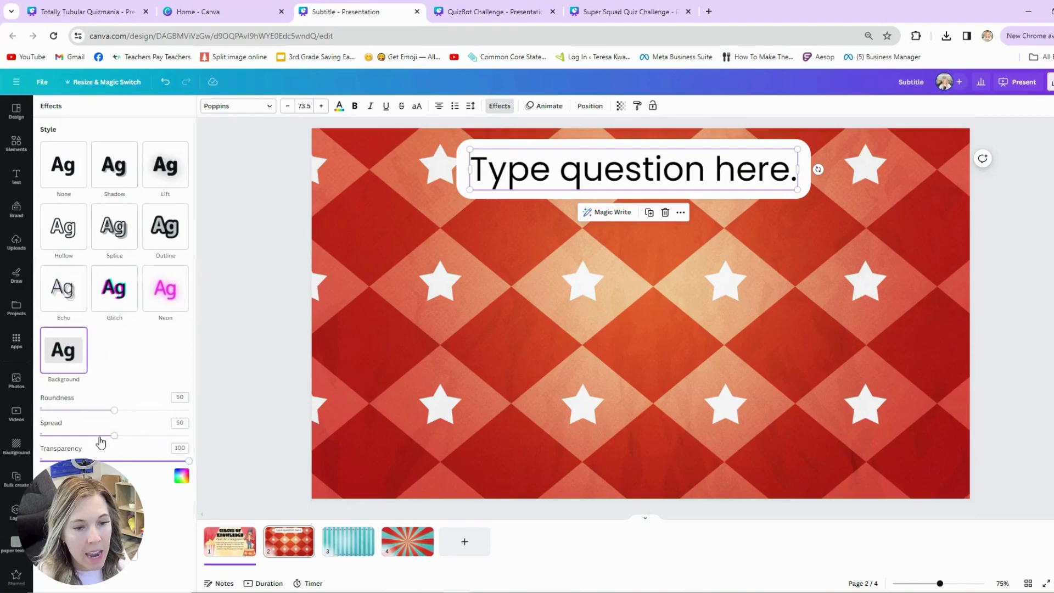
Set the question text's Background effect to roundness 0 and spread 17, and center the text near the top of page 2.
left_click_drag(115, 413, 17, 423)
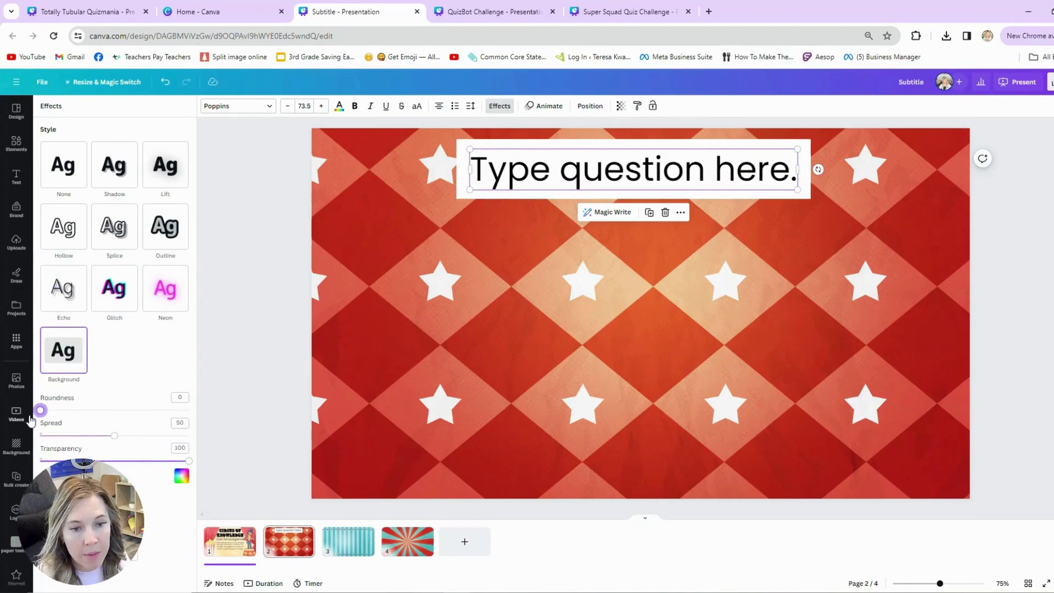
mouse_move(186, 463)
left_mouse_down()
mouse_move(164, 463)
mouse_move(195, 460)
left_mouse_up()
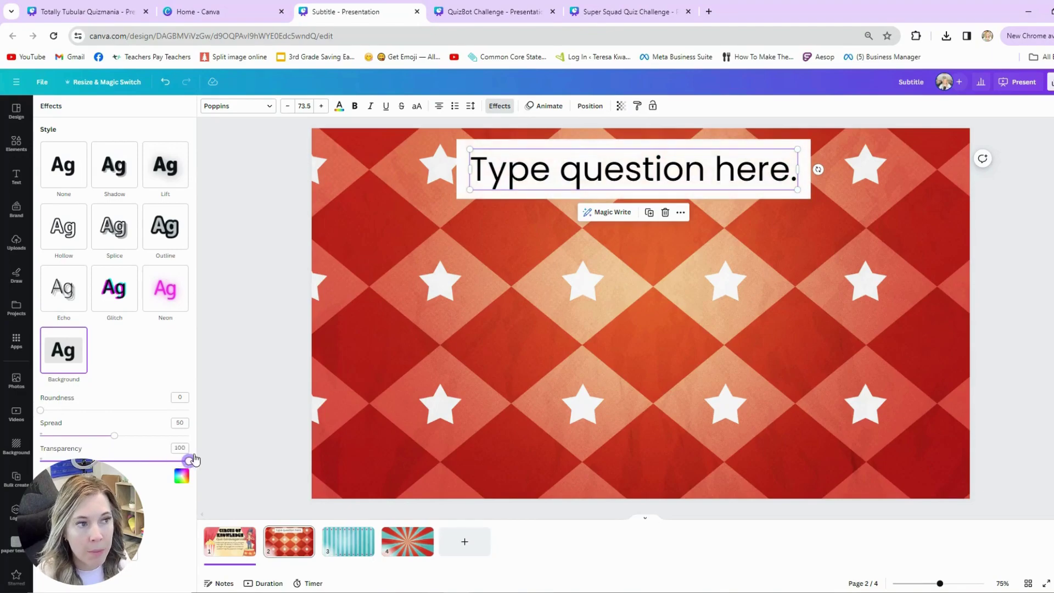
left_click_drag(115, 437, 65, 435)
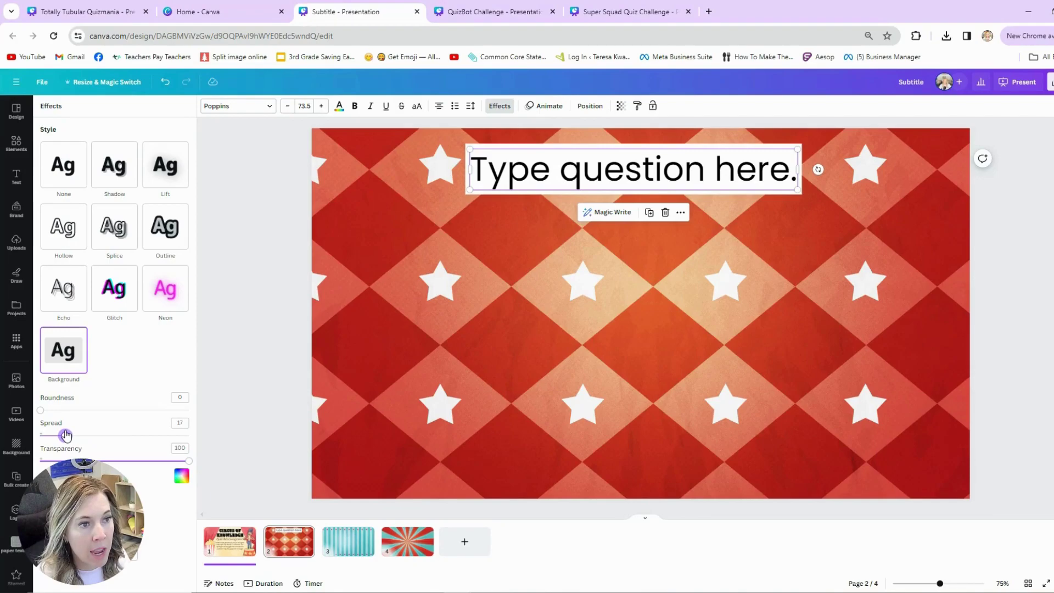
left_click(552, 131)
left_click_drag(556, 173, 562, 169)
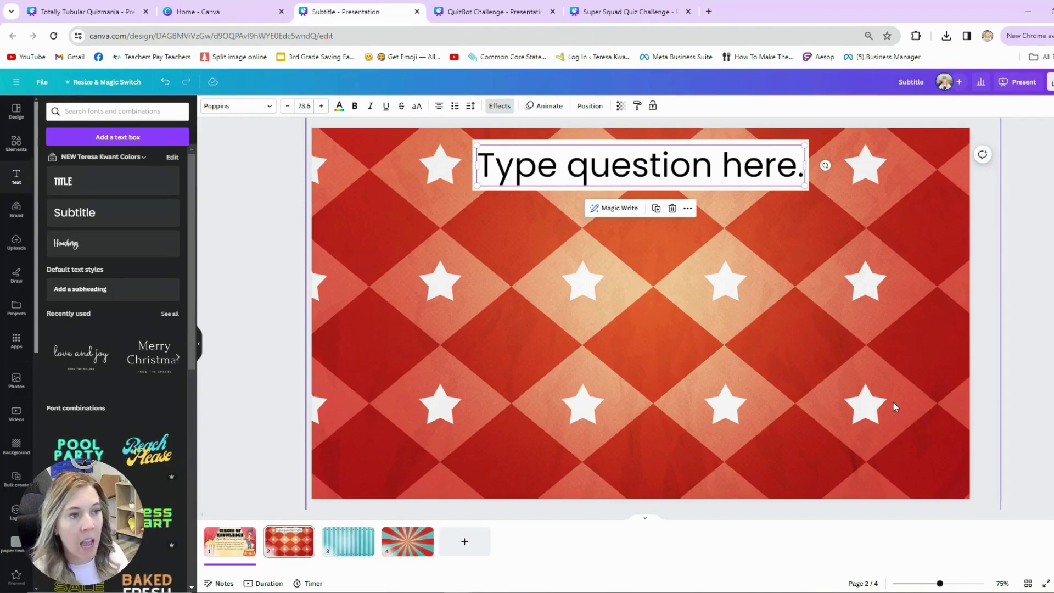
Add a square shape to page 2 and fill it with white.
left_click(18, 147)
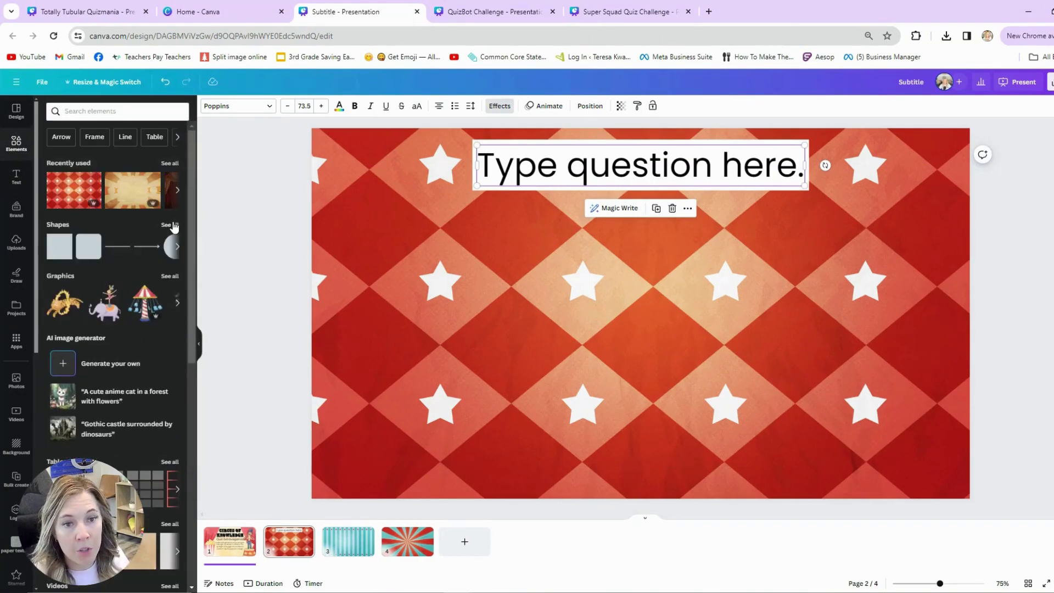
left_click(171, 225)
scroll(158, 259, "down", 3)
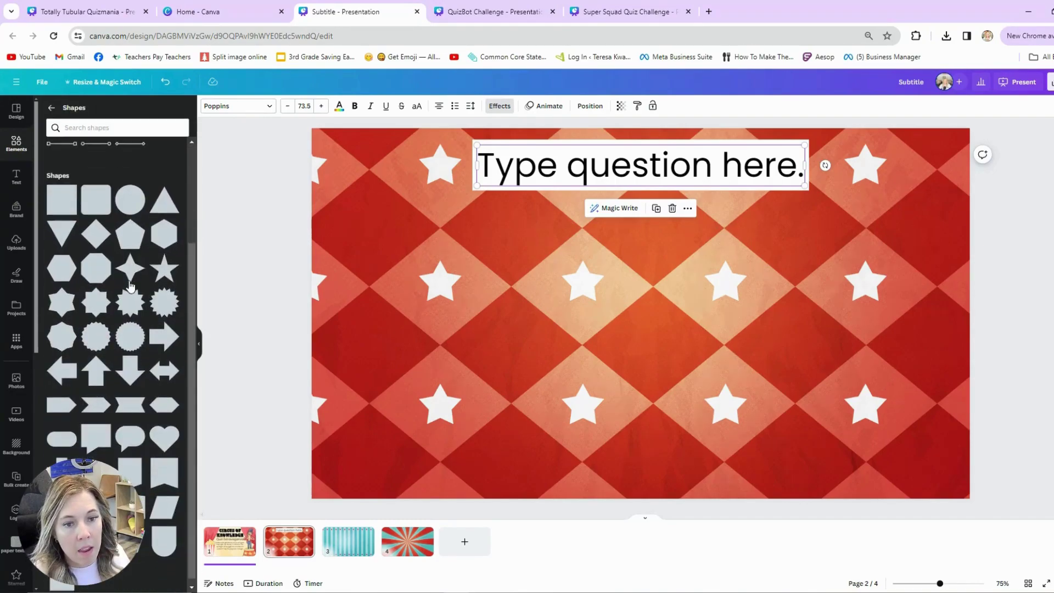
left_click(66, 204)
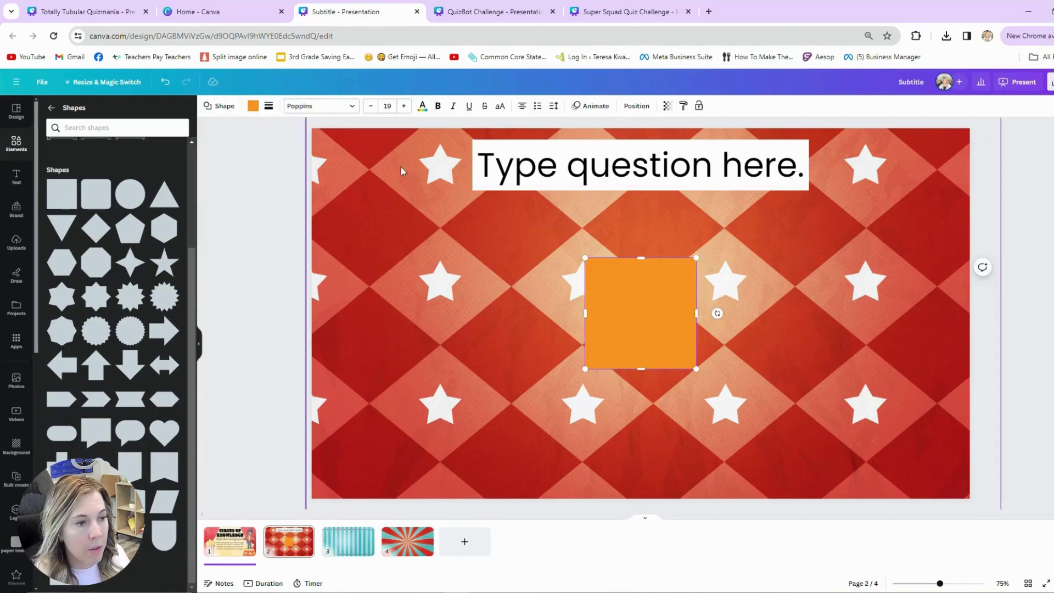
left_click(252, 107)
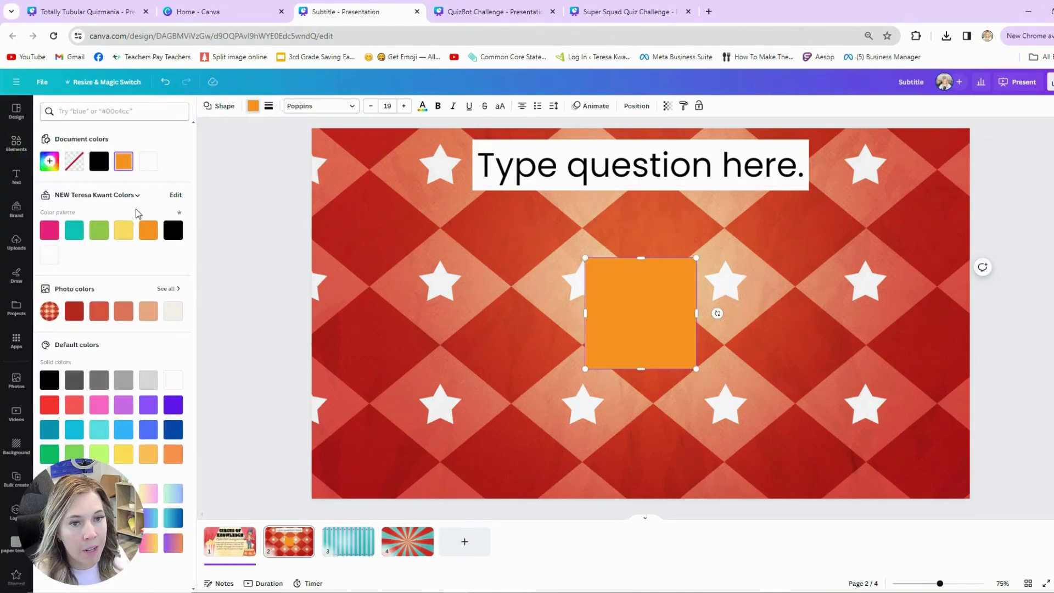
left_click(149, 161)
Give the white square a solid black border with a weight of 12.
left_click(270, 108)
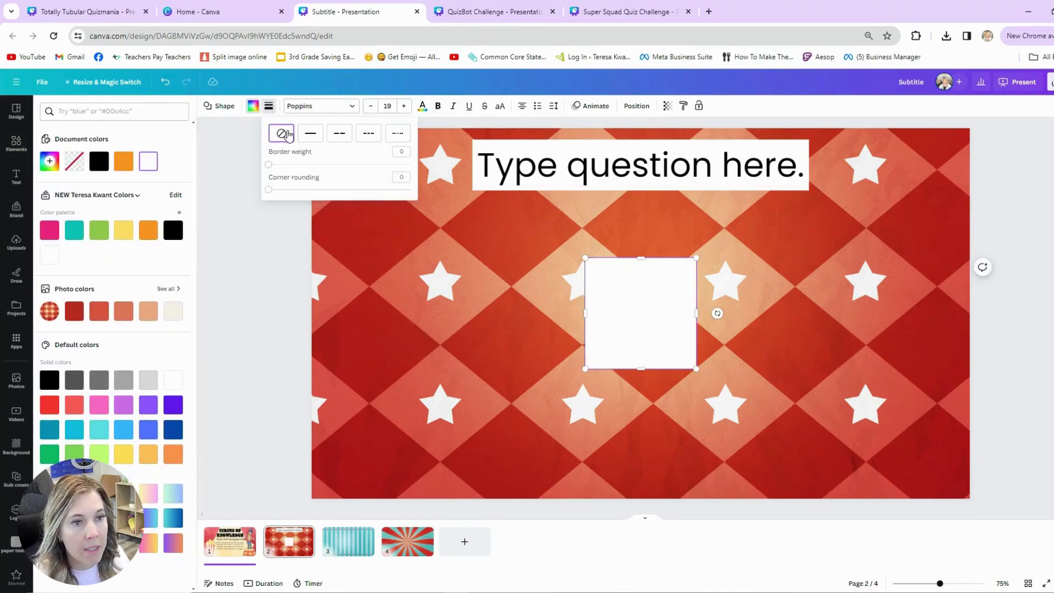
left_click_drag(272, 163, 283, 164)
left_click(629, 313)
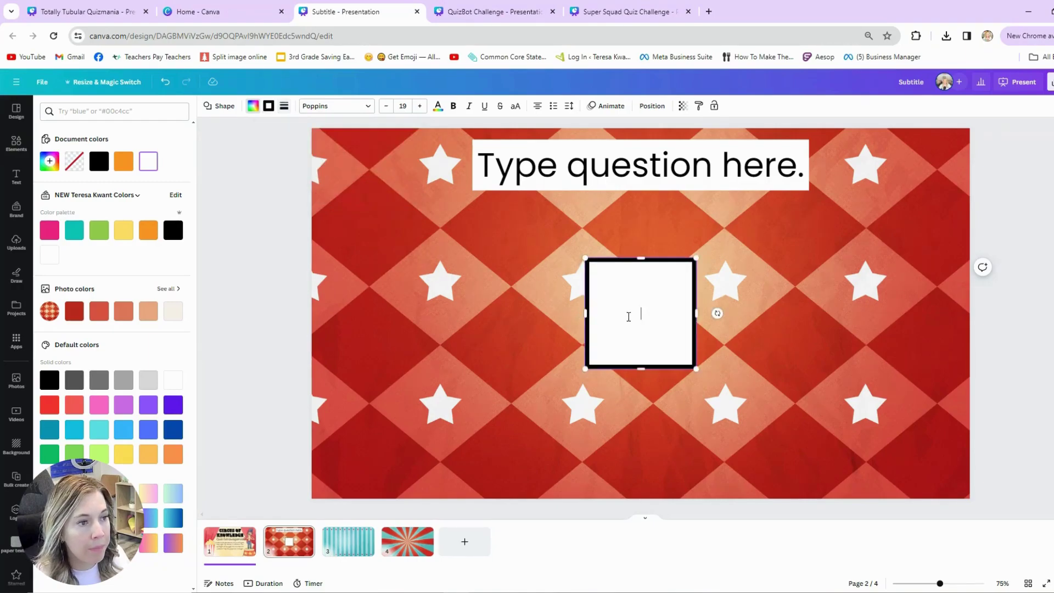
left_click(514, 360)
Move the square to the lower left corner of the page and reshape it into a rectangle about a quarter of the page wide.
left_click_drag(615, 303, 368, 413)
left_click_drag(445, 369, 537, 426)
left_click_drag(447, 439, 436, 447)
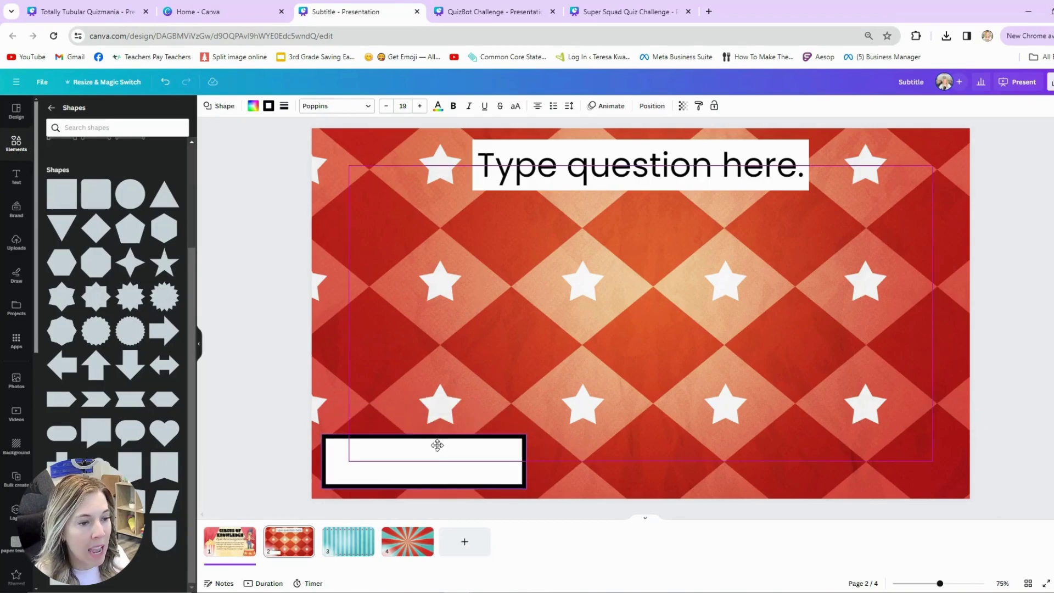
left_click_drag(525, 460, 482, 460)
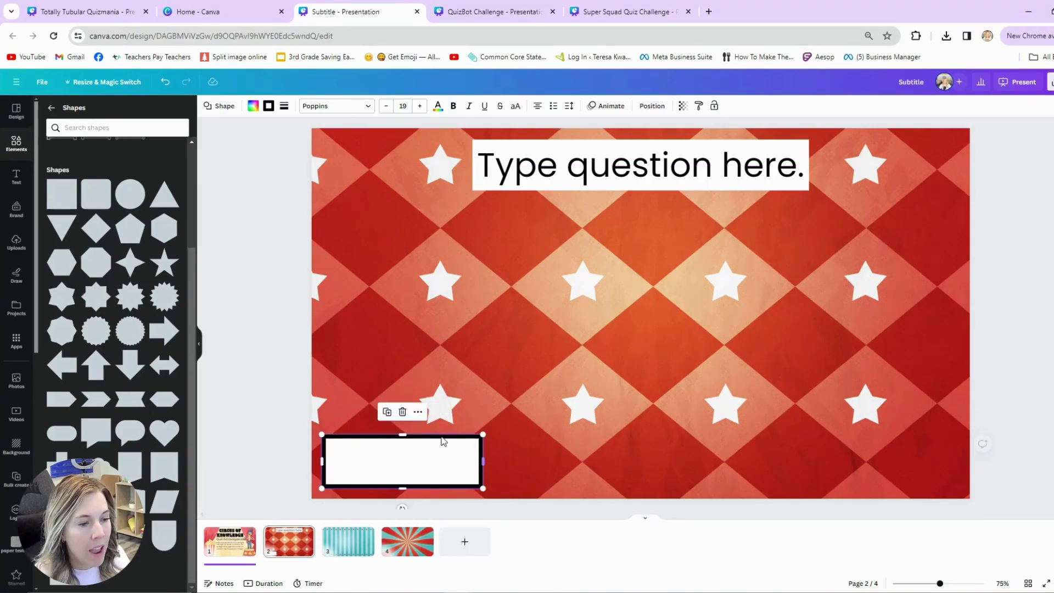
Make the rectangle's black border thinner.
left_click(270, 108)
left_click(284, 106)
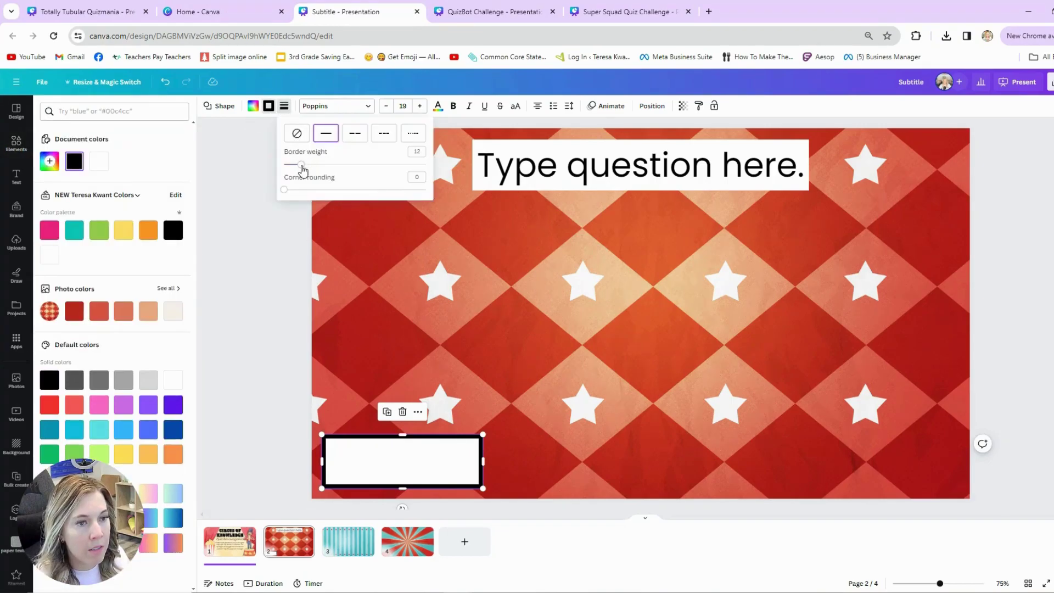
left_click_drag(303, 164, 291, 164)
Copy the rectangle and paste three duplicates beside it, forming a row of four answer boxes along the page's lower edge.
left_click(446, 463)
right_click(447, 463)
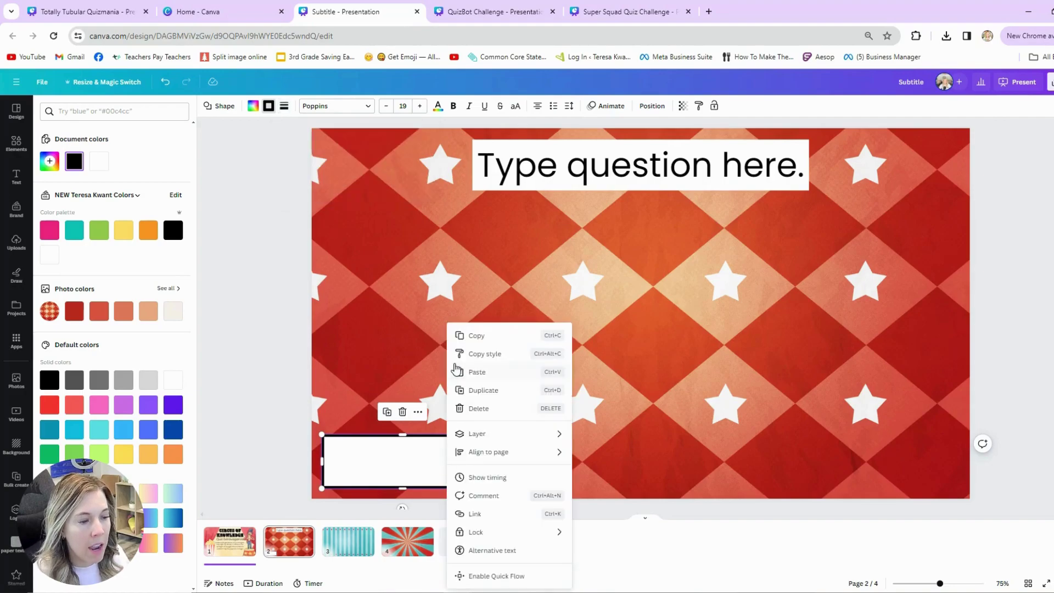
left_click(468, 335)
key("ctrl+v")
left_click_drag(484, 473, 623, 466)
key("ctrl+v")
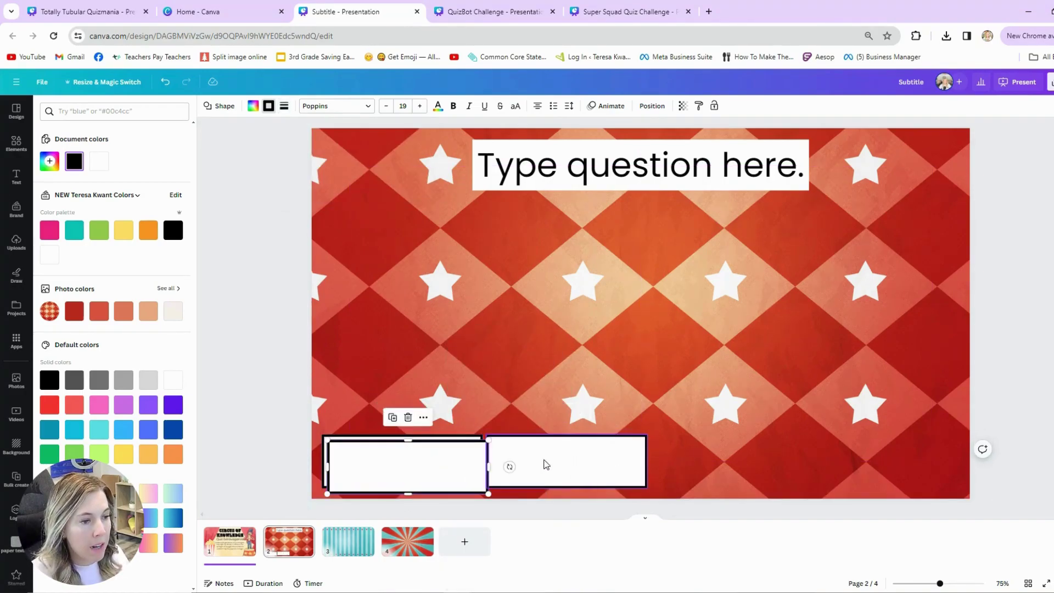
left_click_drag(546, 465, 758, 457)
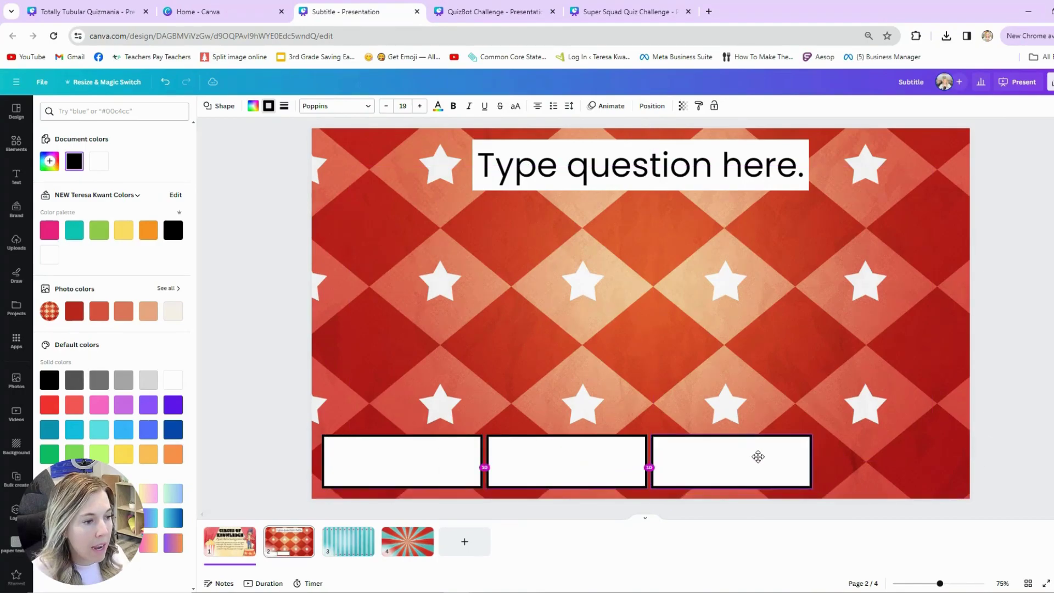
key("ctrl+v")
left_click_drag(511, 466, 905, 451)
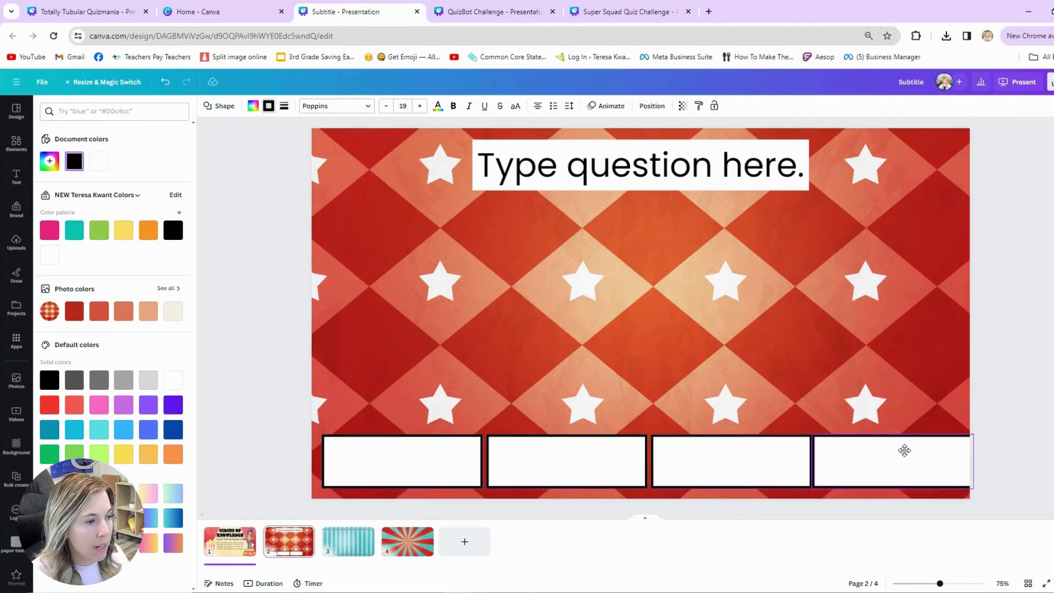
Shift the four answer boxes together so they fit within the page, space them evenly and lower the row slightly.
left_click(784, 464, "shift")
left_click(526, 451, "shift")
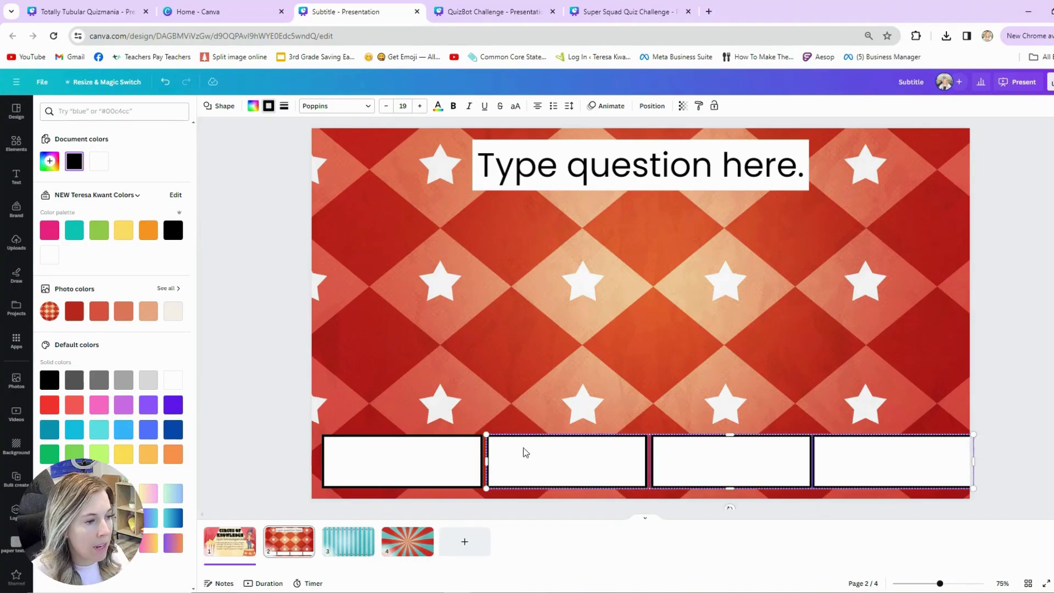
left_click(438, 459, "shift")
mouse_move(438, 459)
left_mouse_down()
mouse_move(419, 449)
mouse_move(449, 457)
left_mouse_up()
left_click(673, 457)
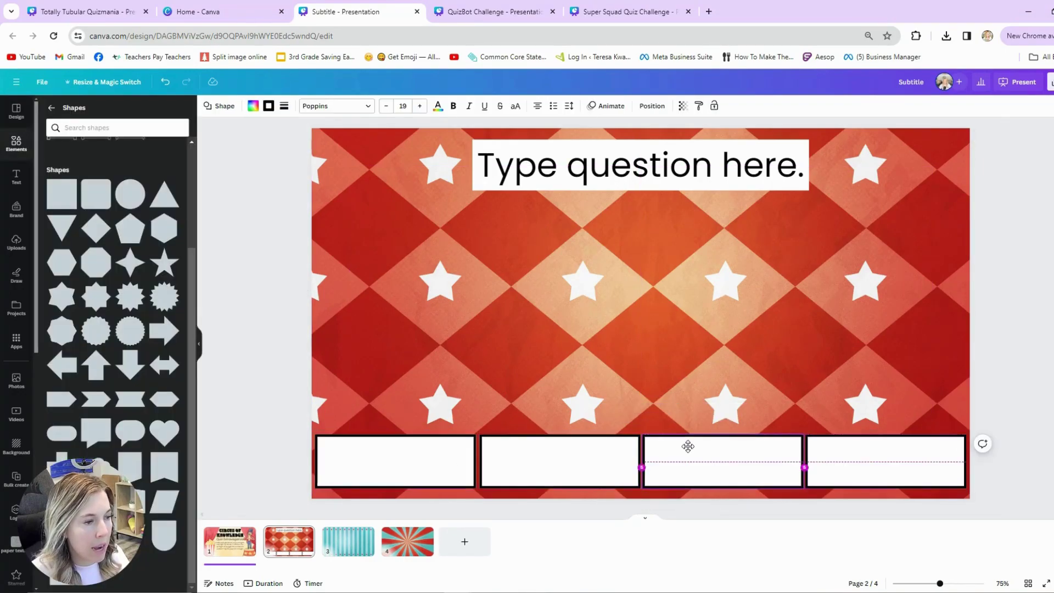
left_click(673, 406)
left_click_drag(225, 450, 897, 465)
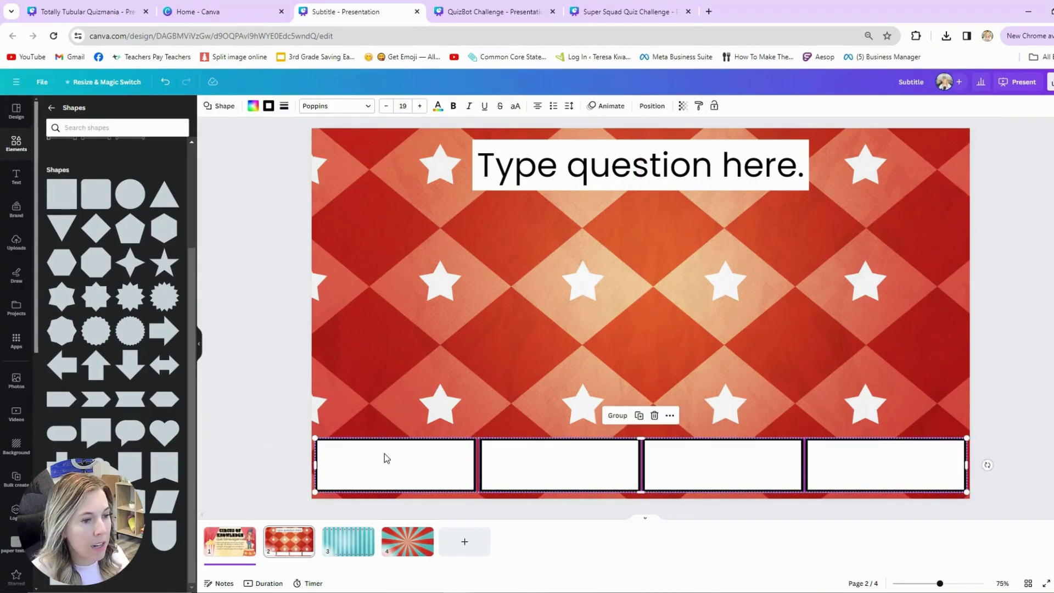
left_click(287, 419)
Label the first answer box "Correct Answer".
left_click(376, 477)
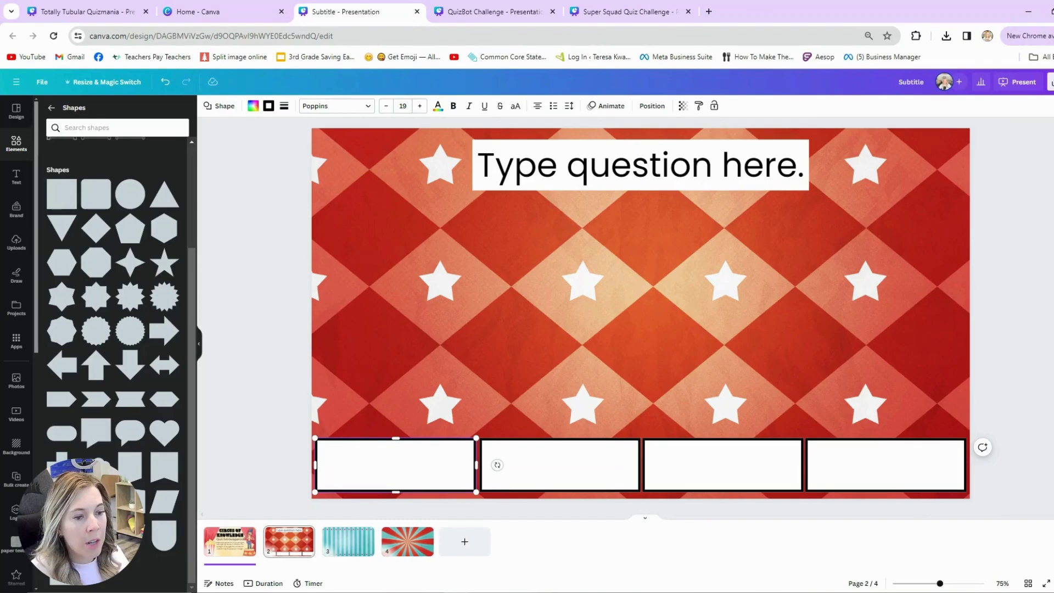
type("Right Ans")
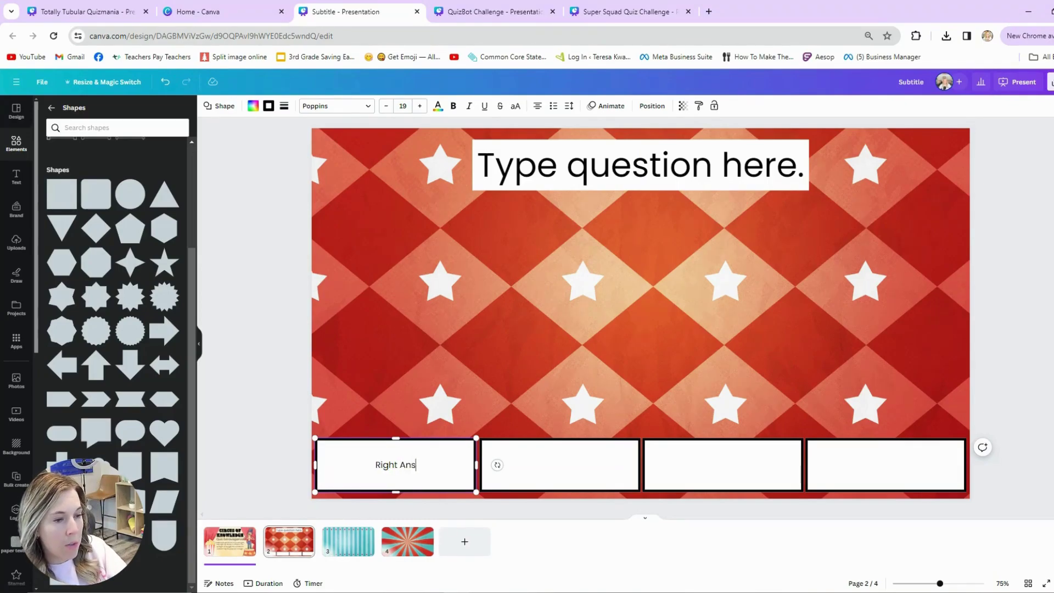
type("we")
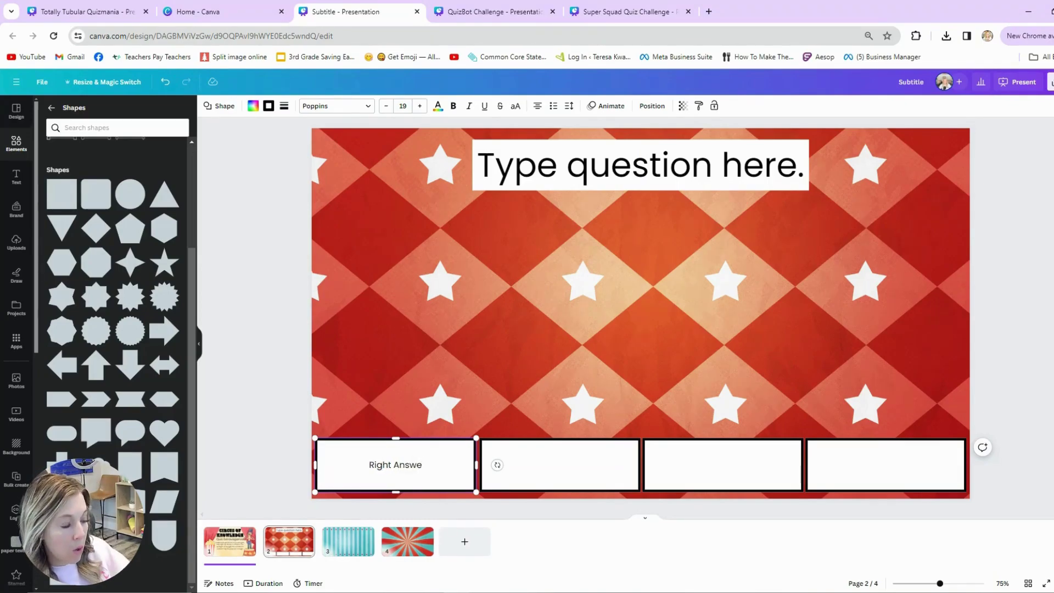
type("rCorrect A")
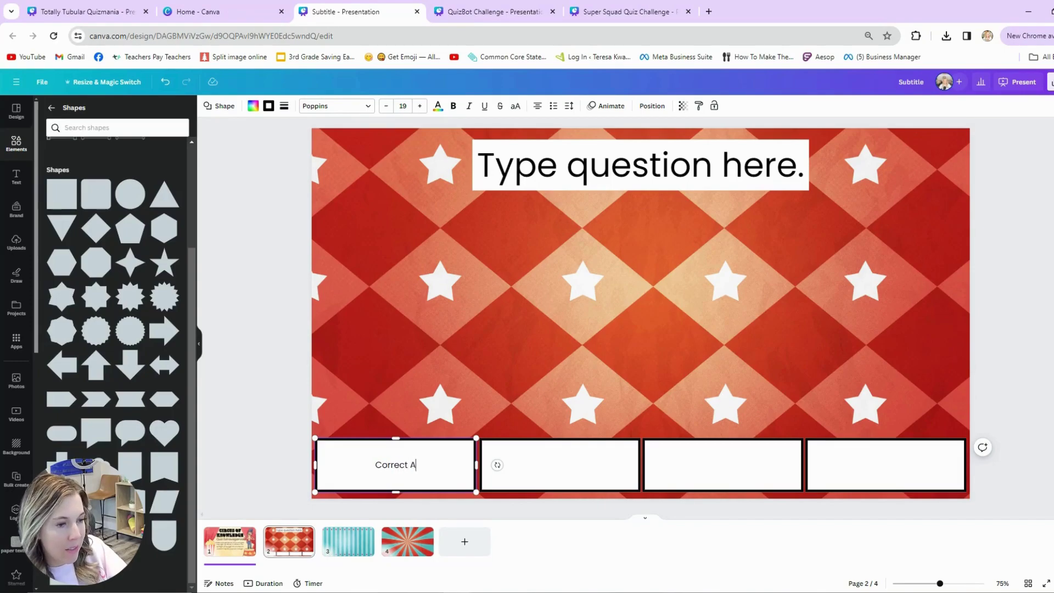
type("nswer")
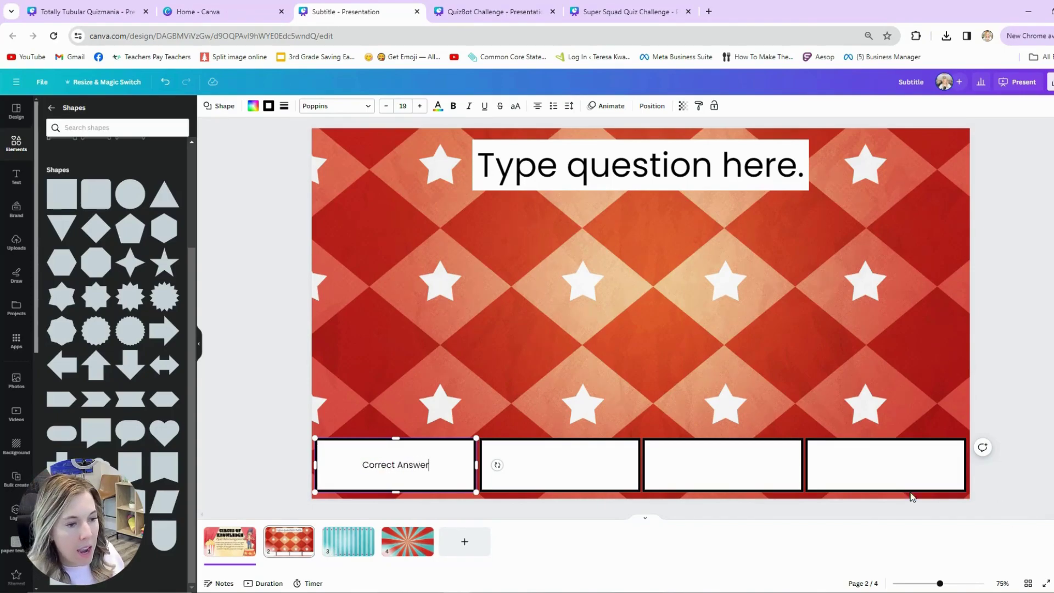
Label each of the other three answer boxes "Wrong Answer".
left_click(525, 467)
left_click(527, 465)
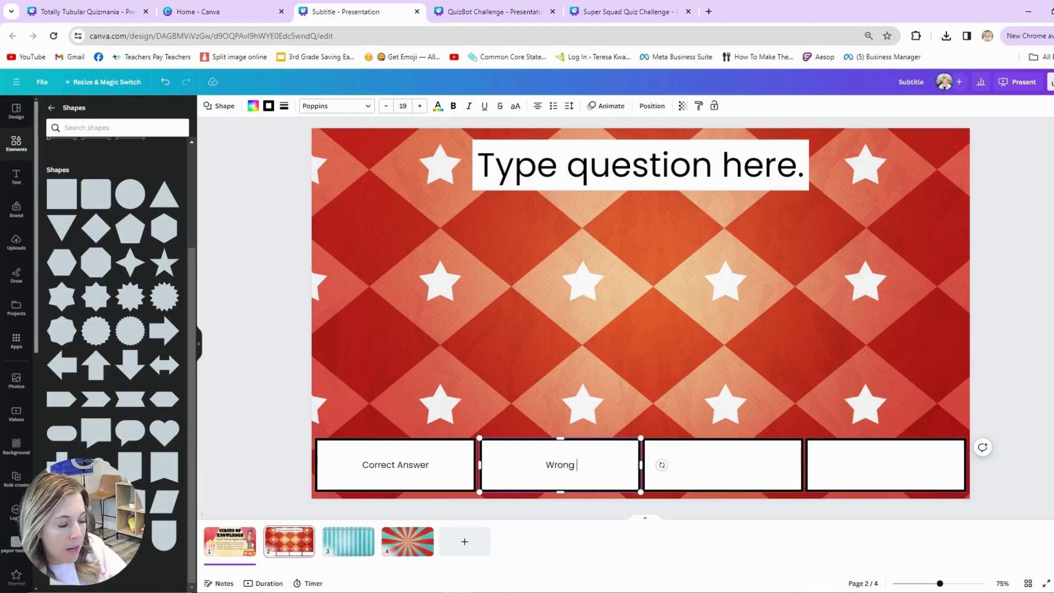
type("Wrong Answers")
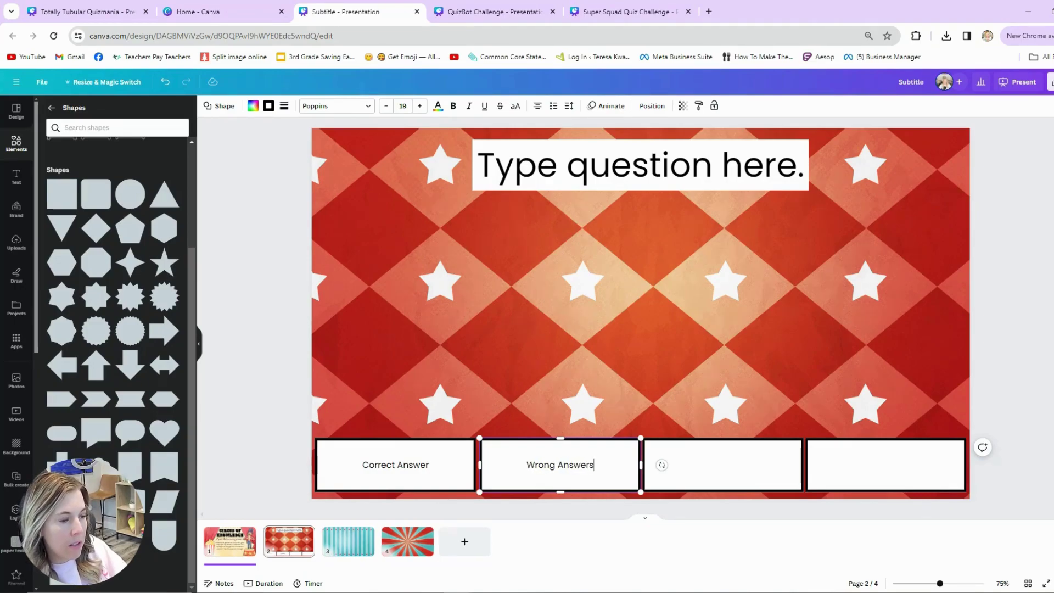
left_click(661, 465)
type("Wrong")
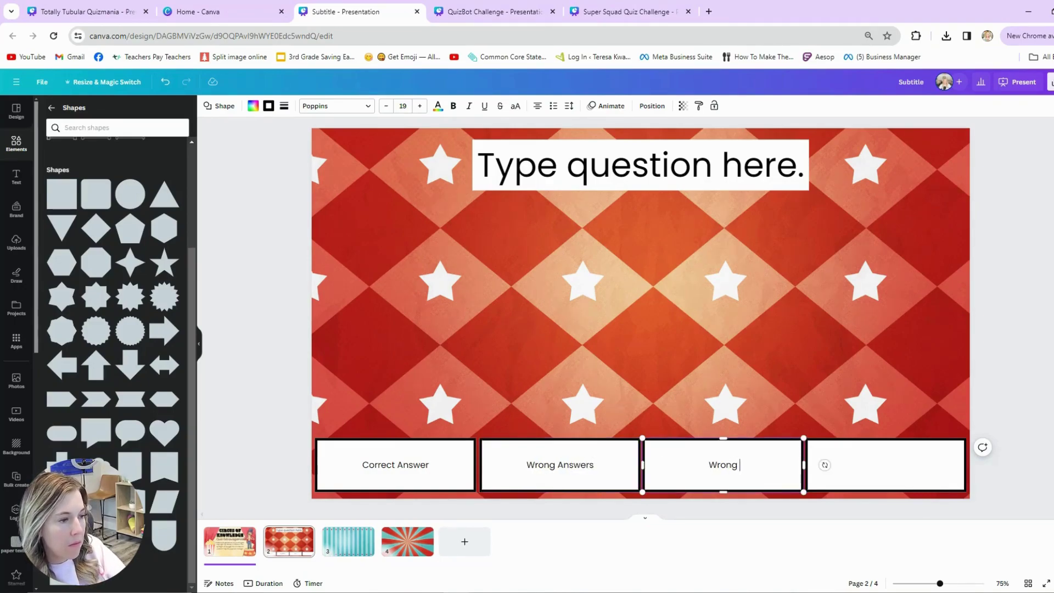
type(" Answer")
left_click(886, 465)
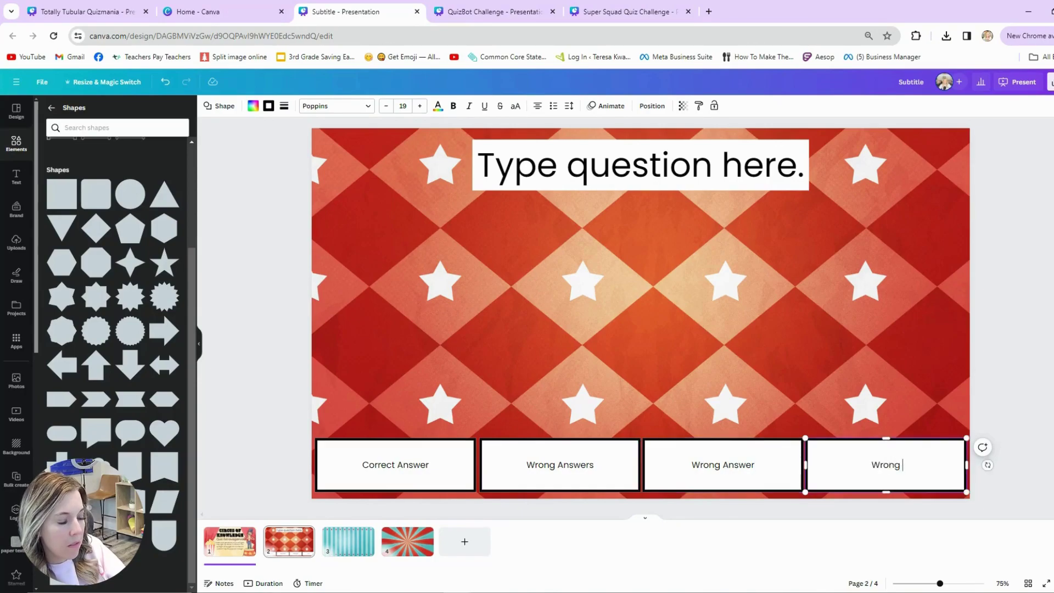
type("Wrong Answer")
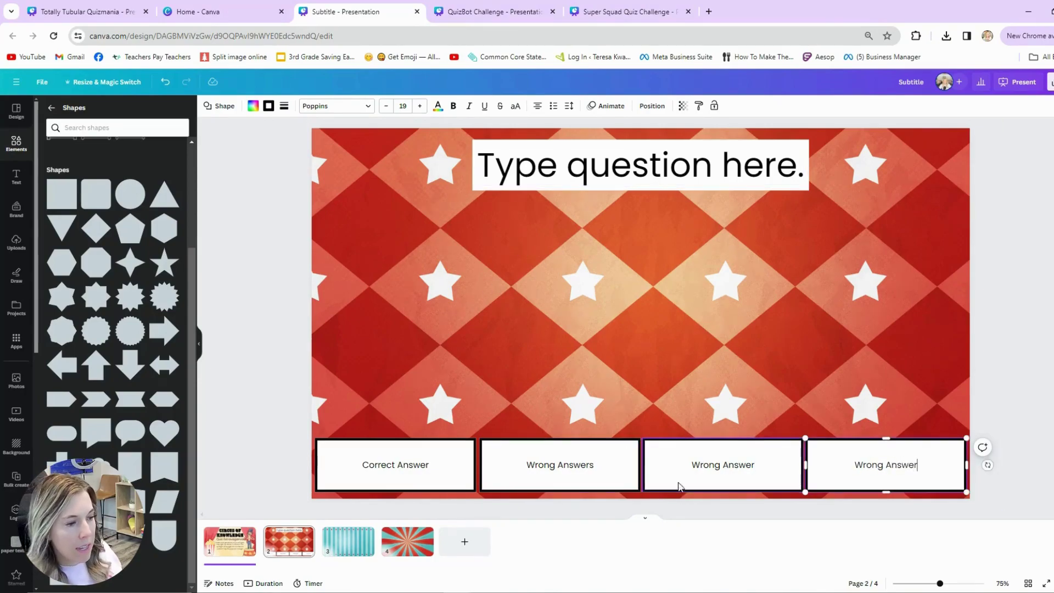
left_click(598, 464)
left_click(597, 465)
key("BackSpace")
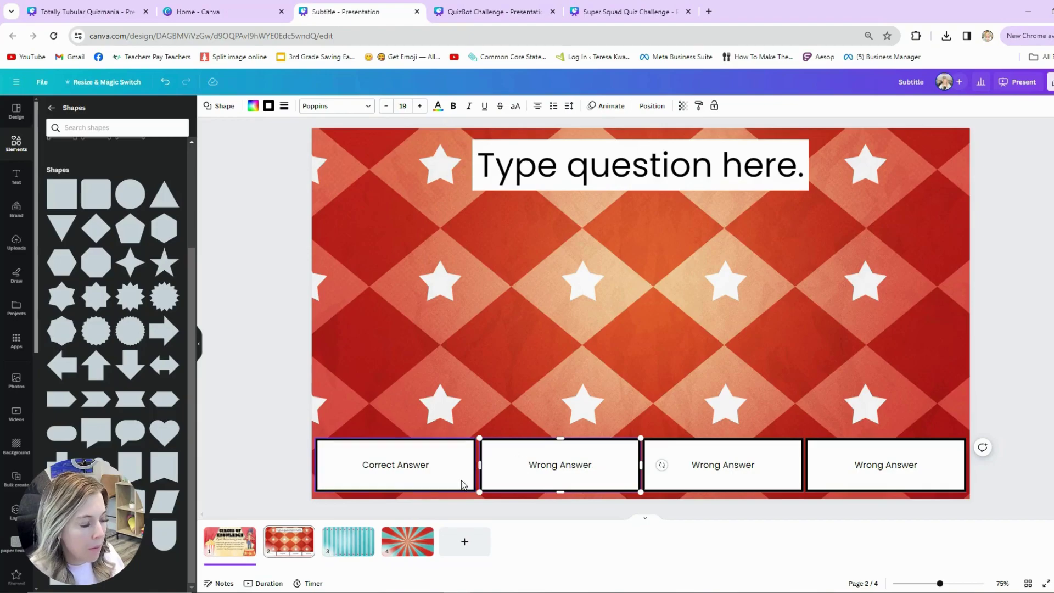
Increase the font size of the text in all four answer boxes to 29.
left_click(413, 460)
left_click(536, 466, "shift")
left_click(706, 473, "shift")
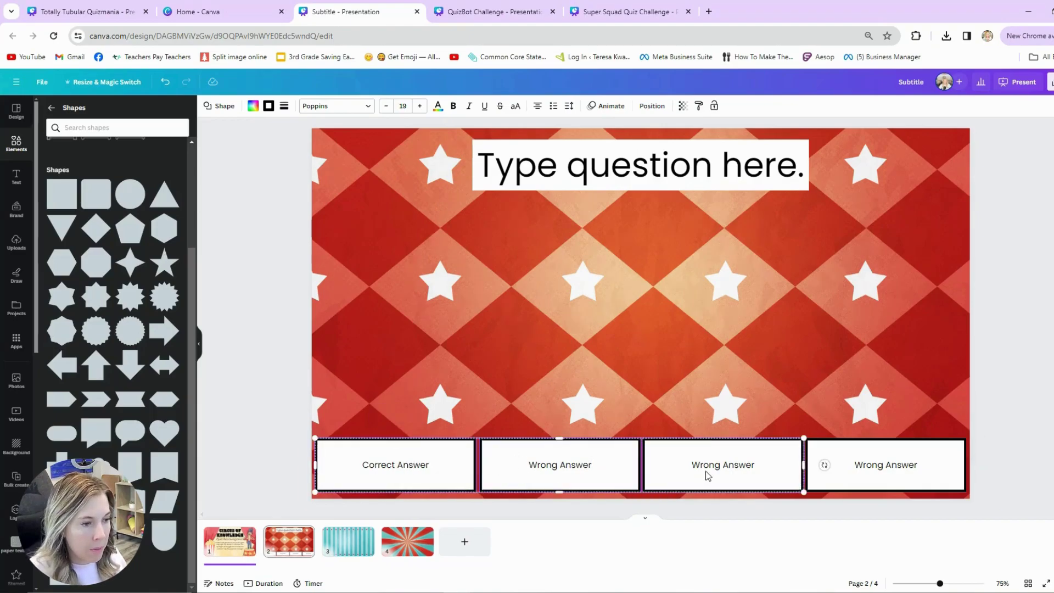
left_click(878, 467, "shift")
left_click(420, 106)
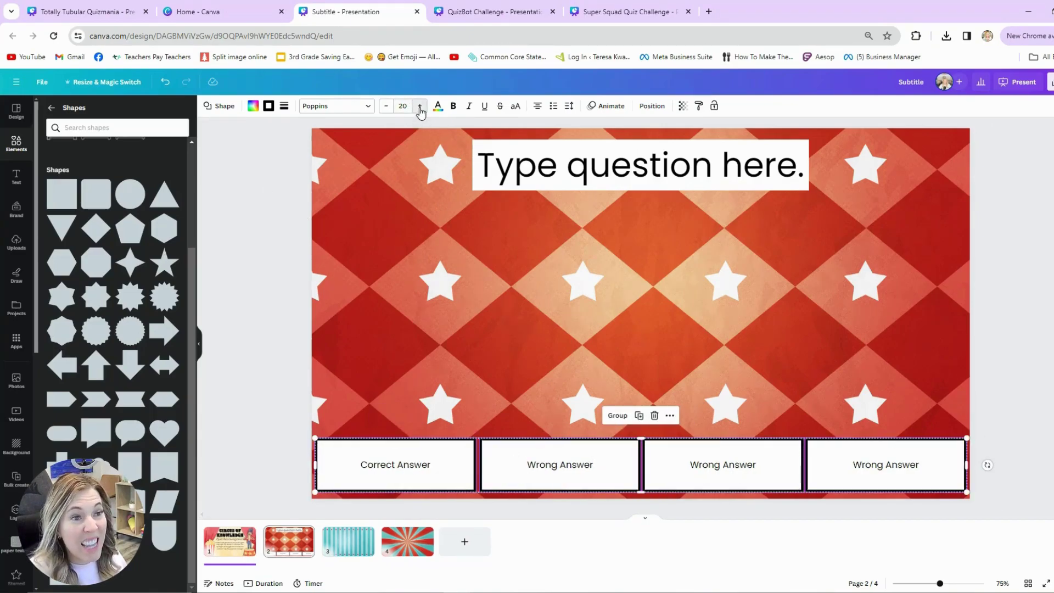
left_click(420, 106)
left_click(420, 106)
left_click(420, 106)
left_click(420, 106)
left_click(420, 106)
left_click(420, 106)
left_click(420, 106)
left_click(420, 106)
left_click(420, 106)
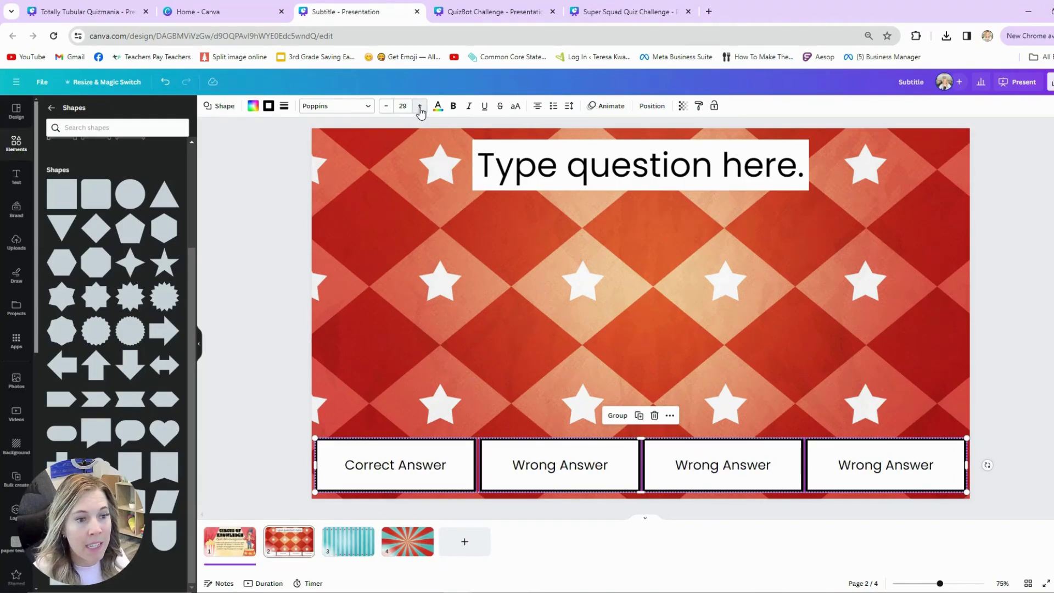
left_click(295, 380)
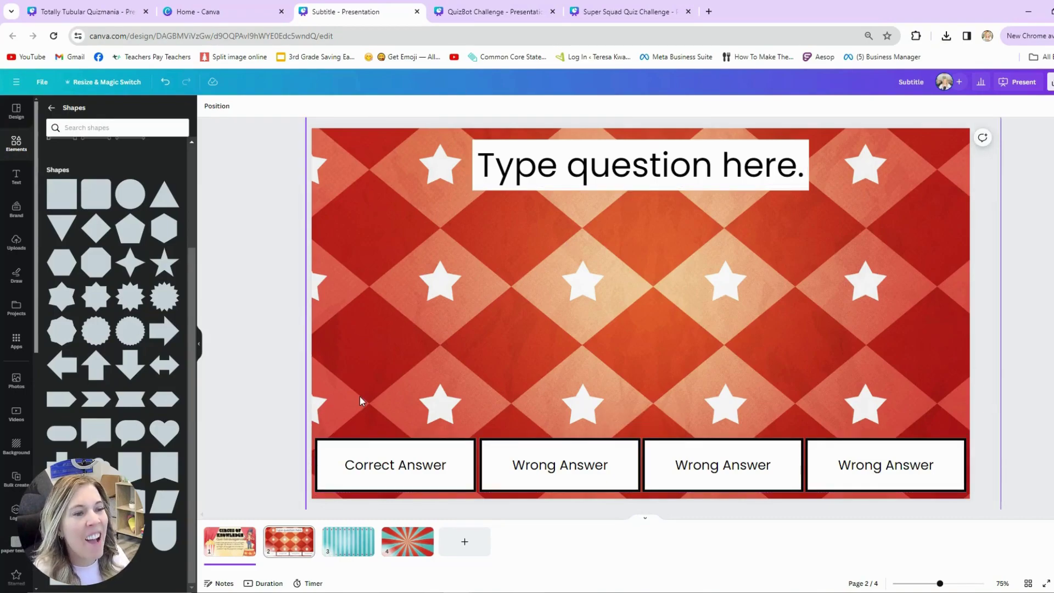
Add the tiger in the top hat from the Circus project folder and place it along the question page's left edge.
left_click(17, 146)
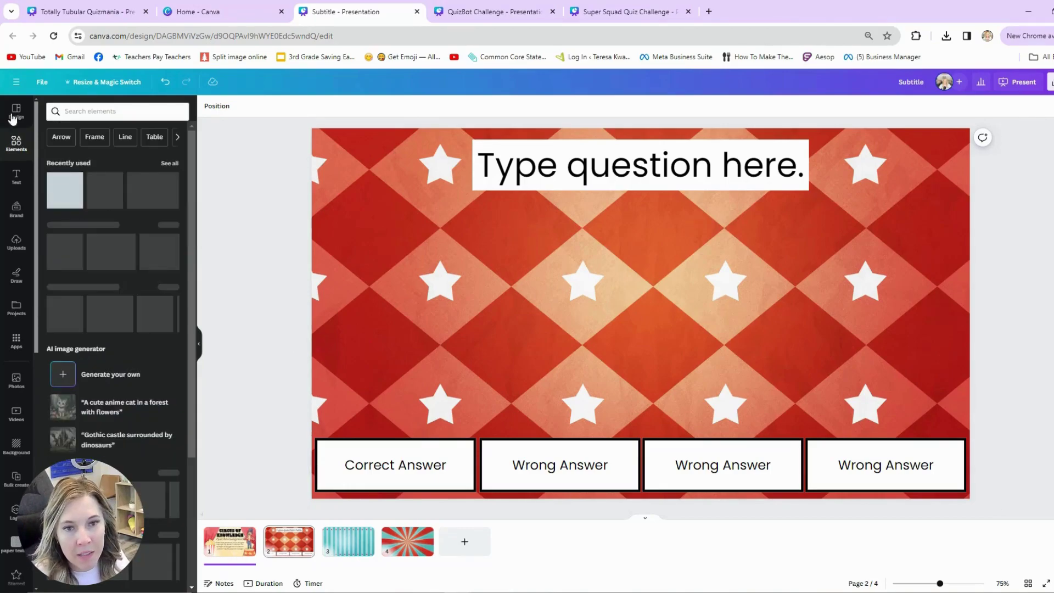
left_click(15, 314)
left_click(112, 183)
scroll(153, 268, "down", 5)
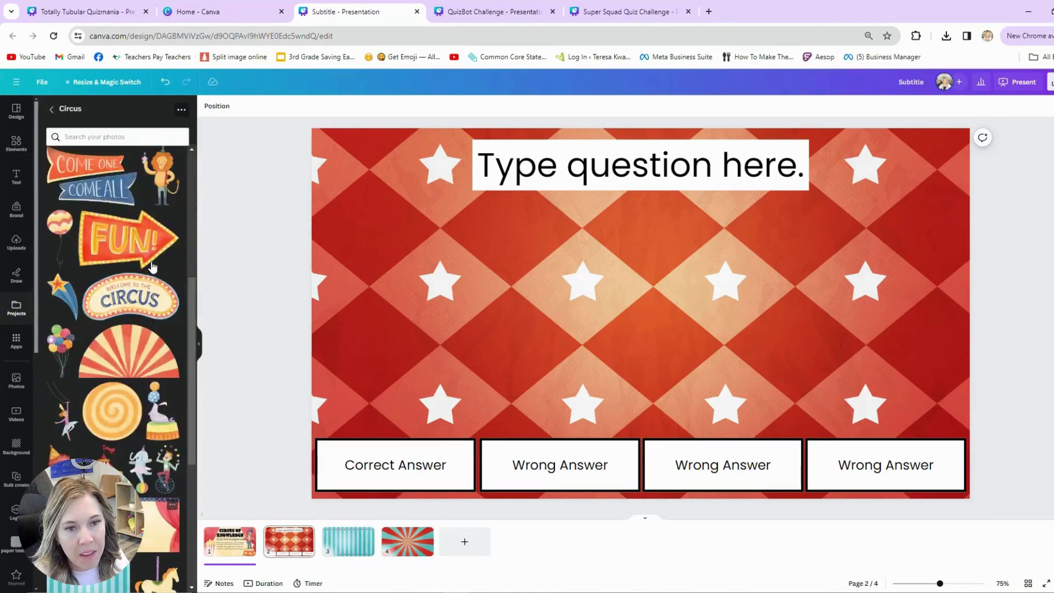
scroll(153, 267, "up", 5)
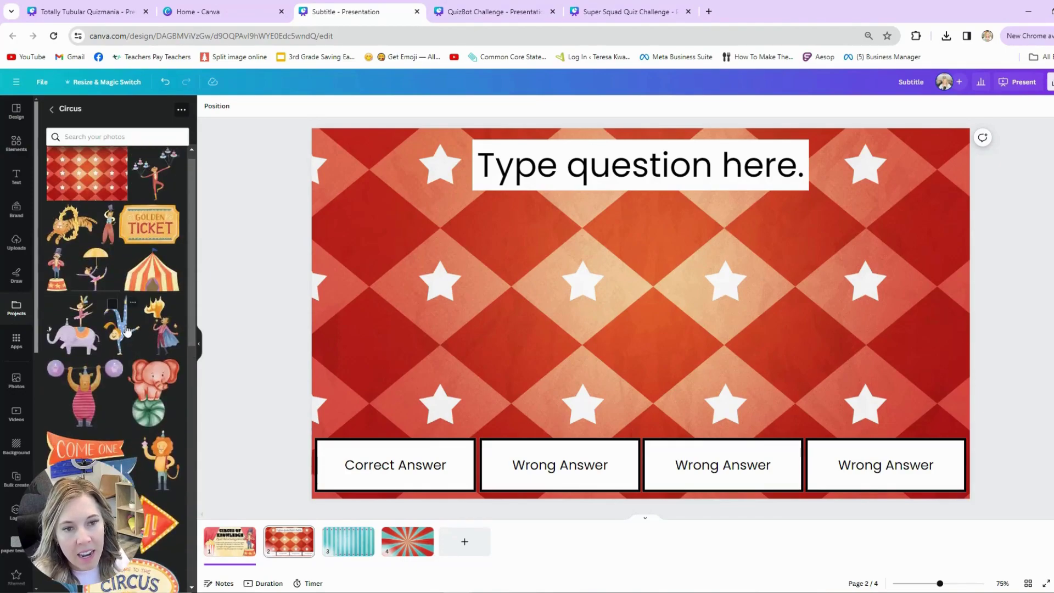
scroll(118, 308, "up", 1)
left_click(108, 236)
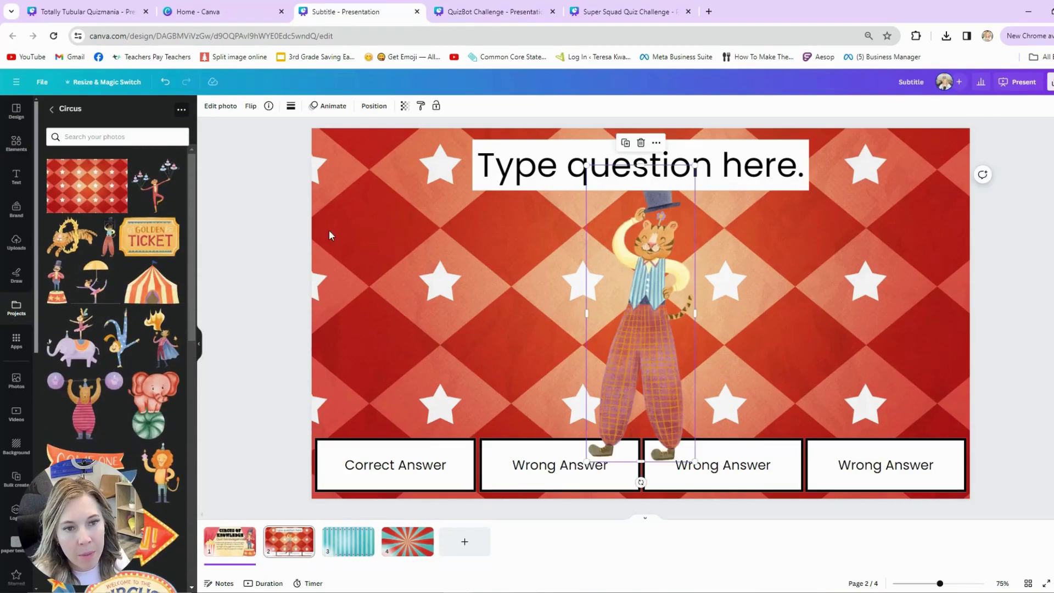
left_click_drag(638, 286, 375, 254)
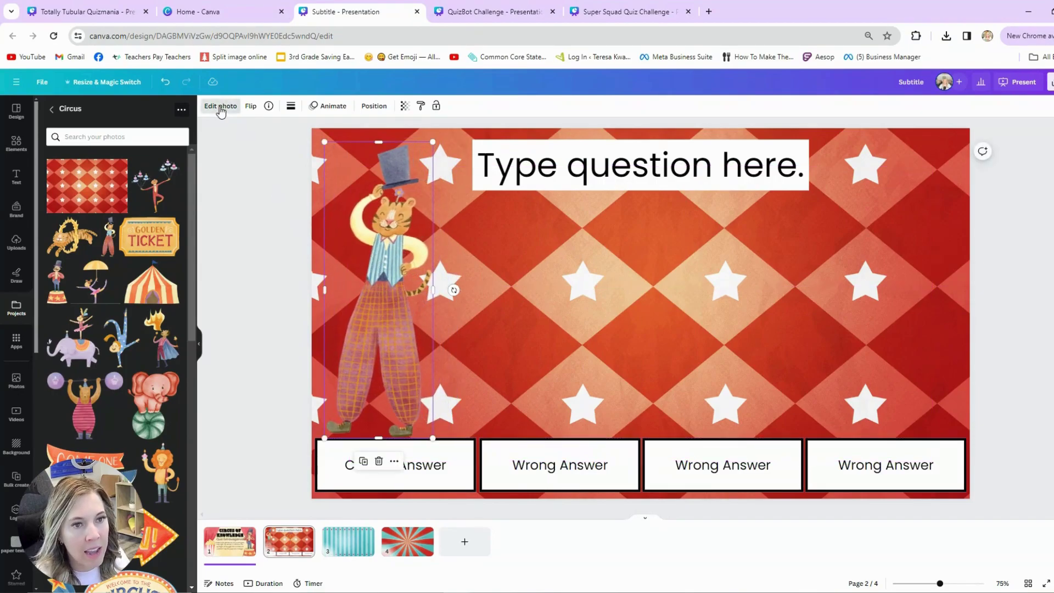
Give the tiger image a Glow shadow, enlarge it, and position its feet just above the Correct Answer box.
left_click(221, 107)
left_click(63, 400)
left_click(78, 210)
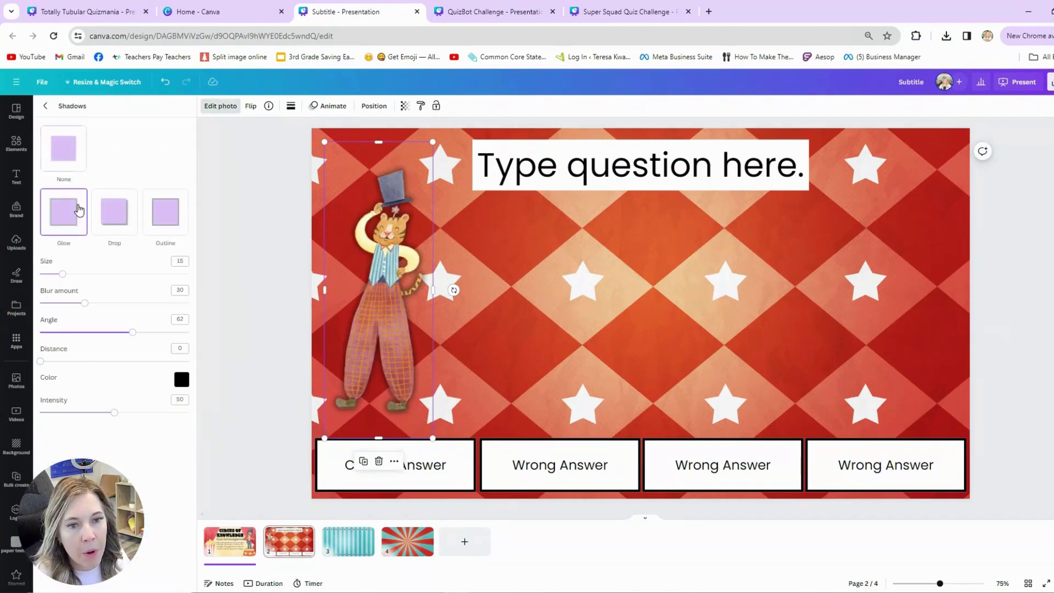
left_click_drag(433, 142, 455, 84)
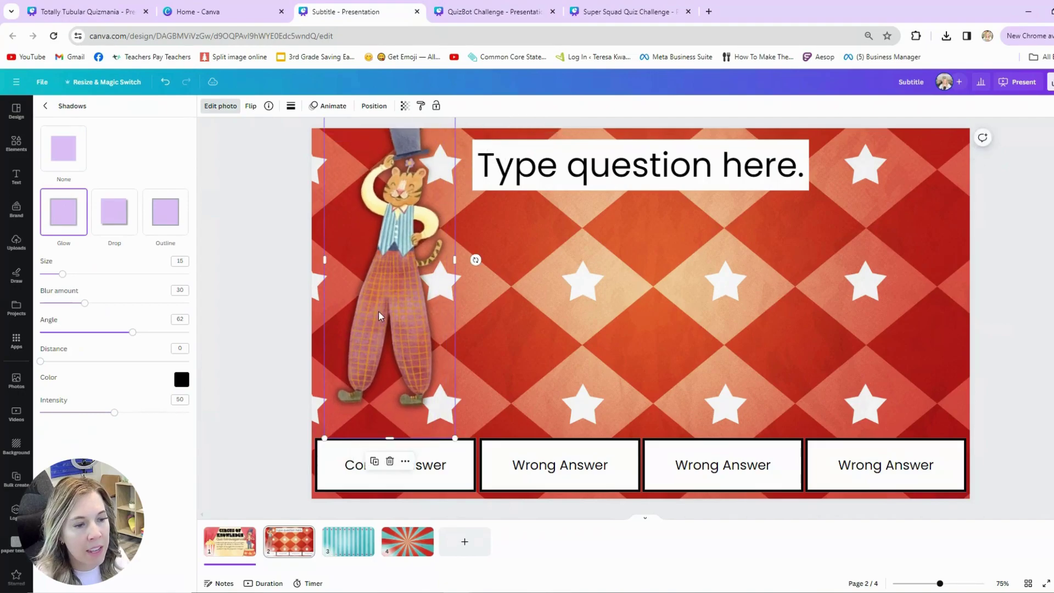
left_click_drag(378, 316, 360, 347)
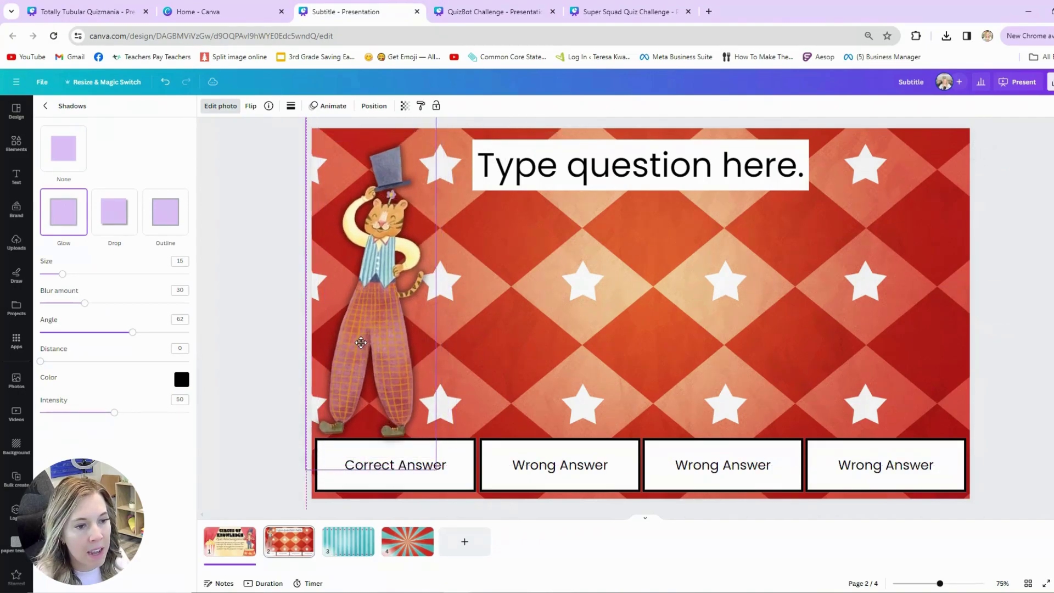
Apply the Breathe animation to the tiger image.
left_click(323, 107)
scroll(140, 461, "down", 3)
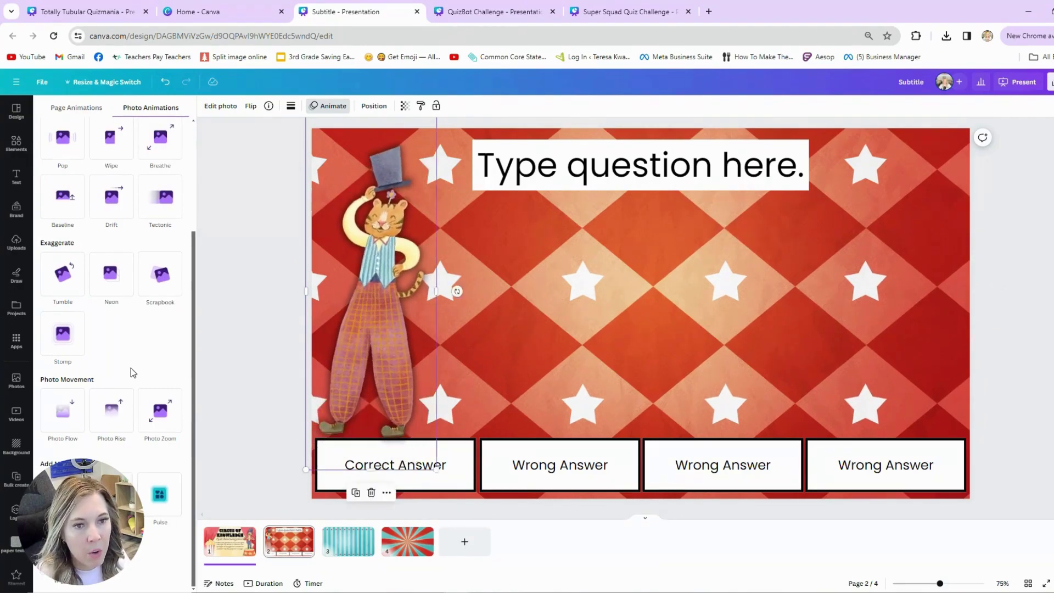
scroll(138, 351, "up", 3)
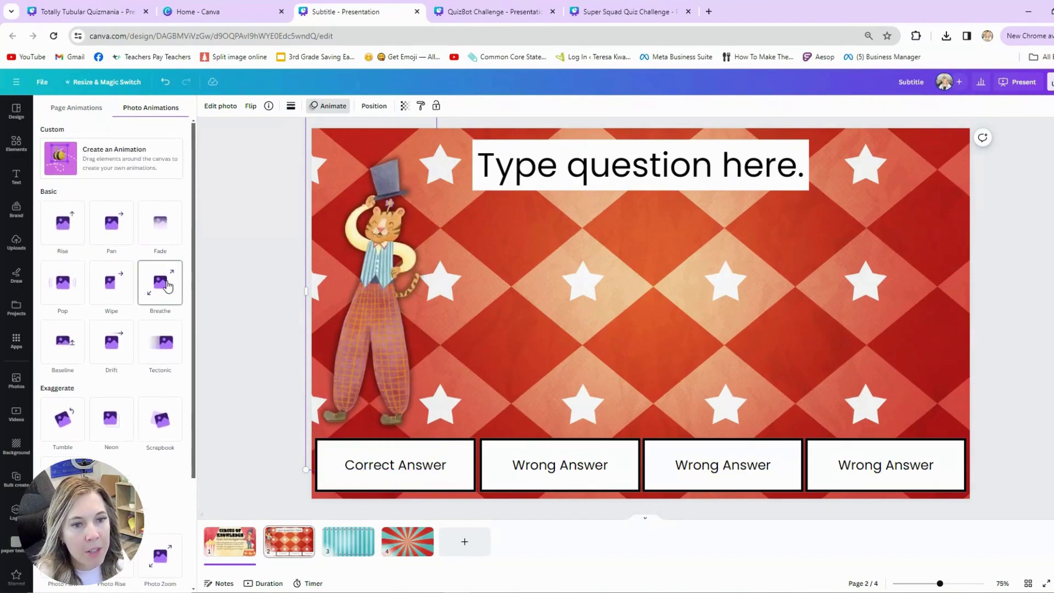
left_click(168, 285)
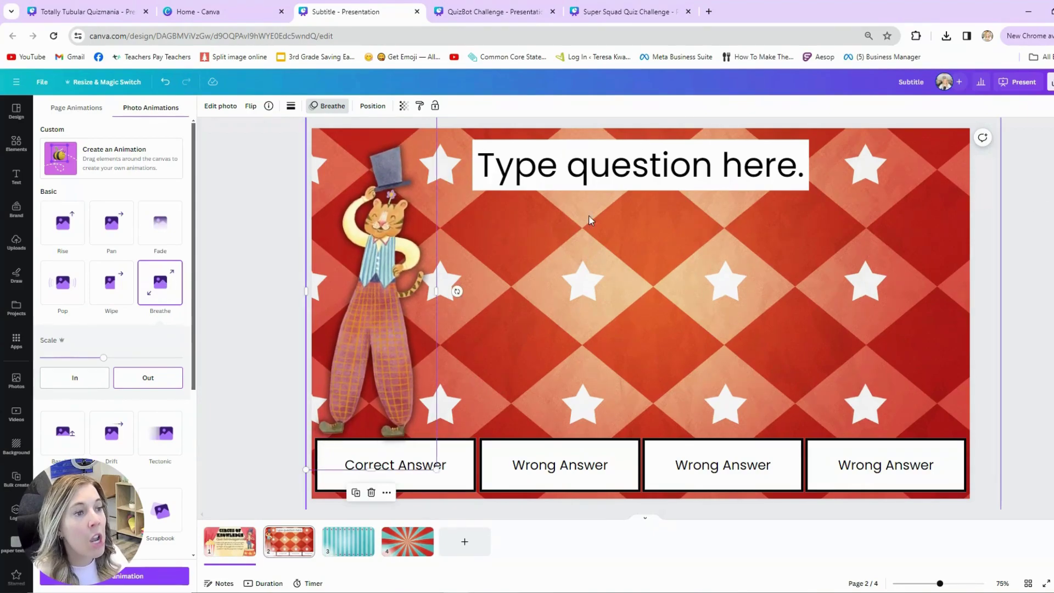
left_click(538, 471)
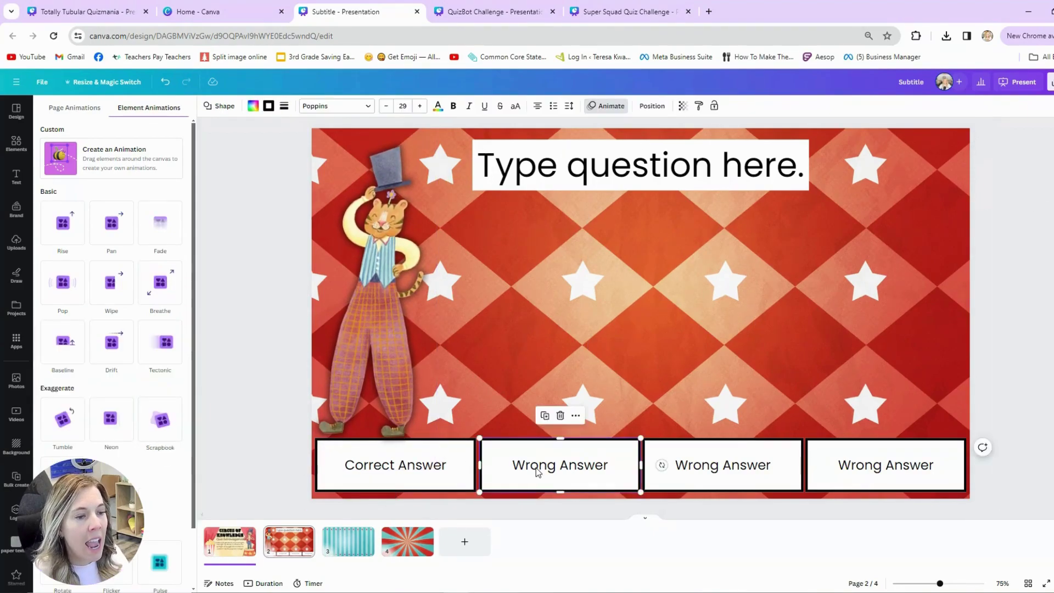
left_click(713, 477)
left_click(926, 483)
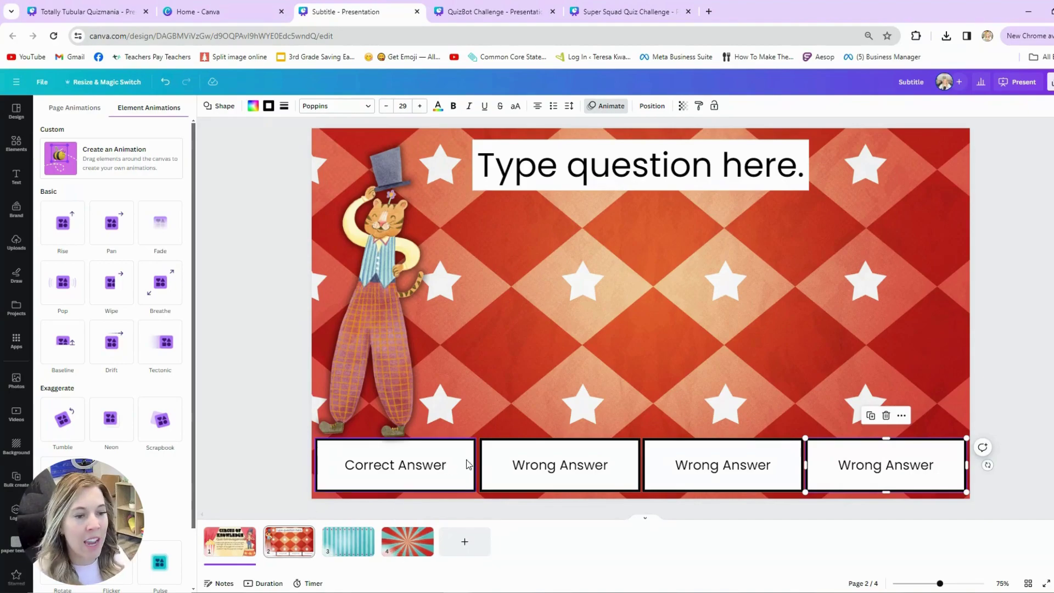
left_click(439, 477)
left_click(524, 462)
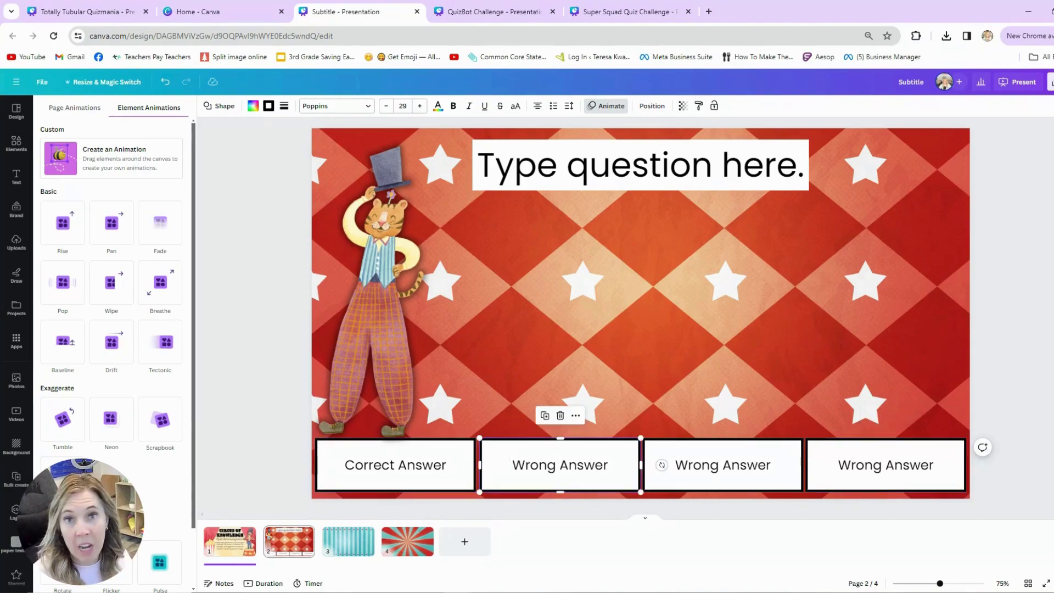
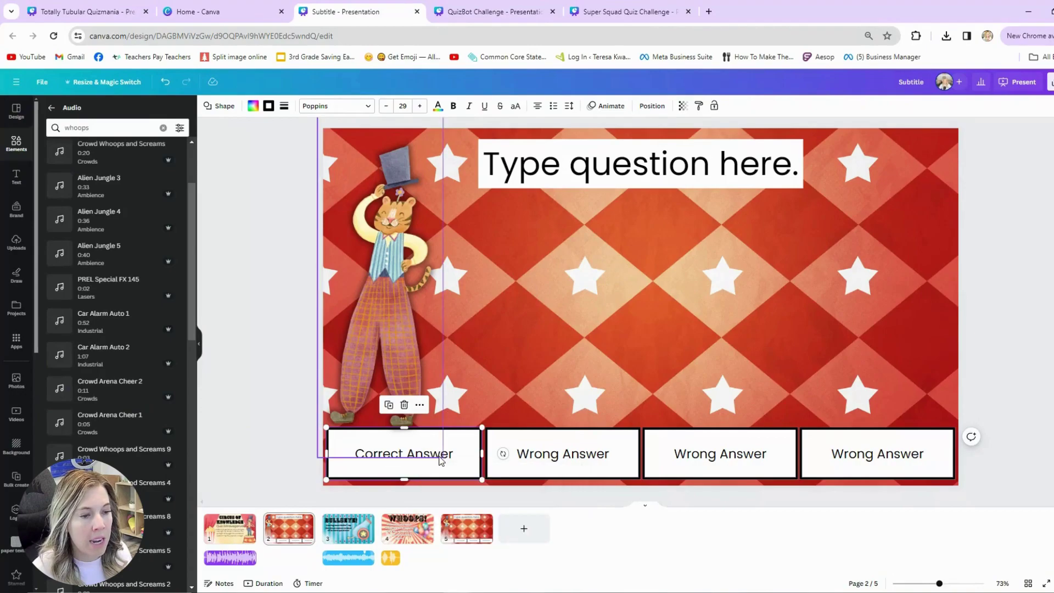
right_click(439, 455)
key("Escape")
left_click(466, 449)
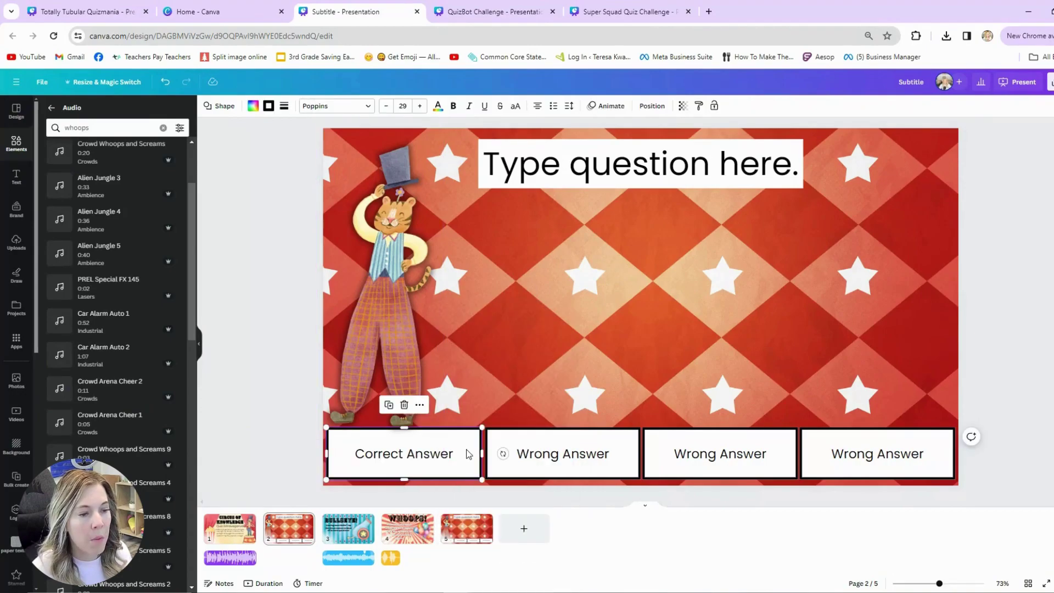
right_click(466, 450)
left_click(498, 496)
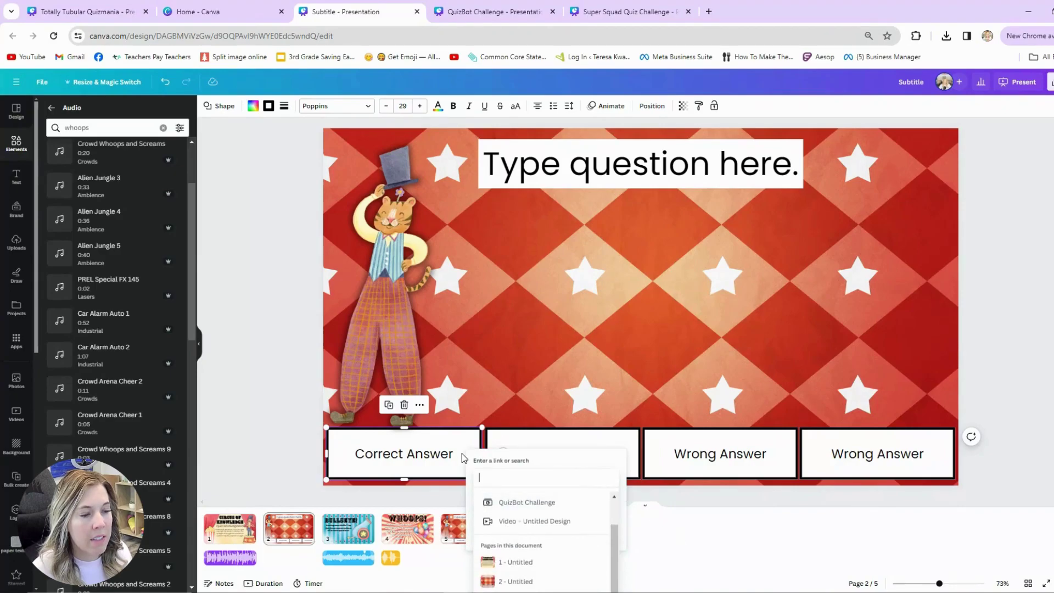
key("Escape")
Raise the Correct Answer box temporarily, link it to page 3, and return it to the answer row.
left_click_drag(466, 453, 468, 398)
right_click(470, 403)
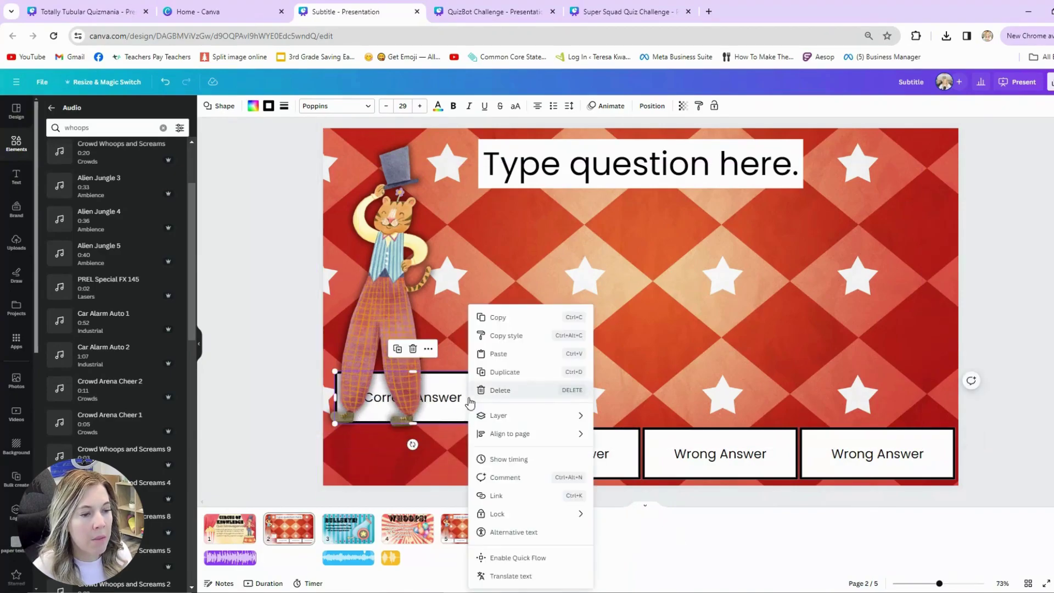
left_click(496, 495)
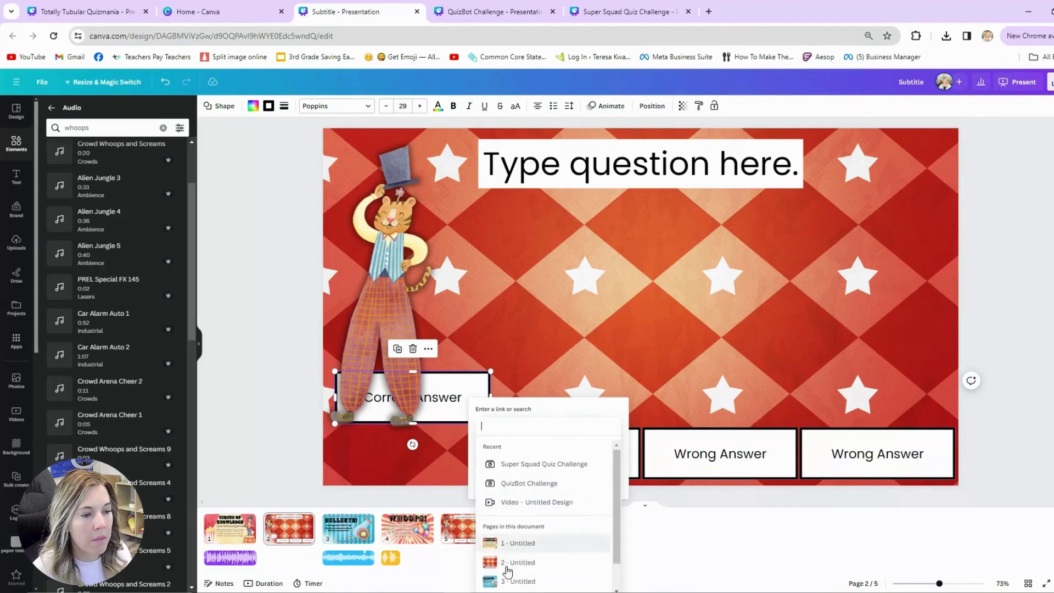
left_click(517, 581)
left_click(533, 446)
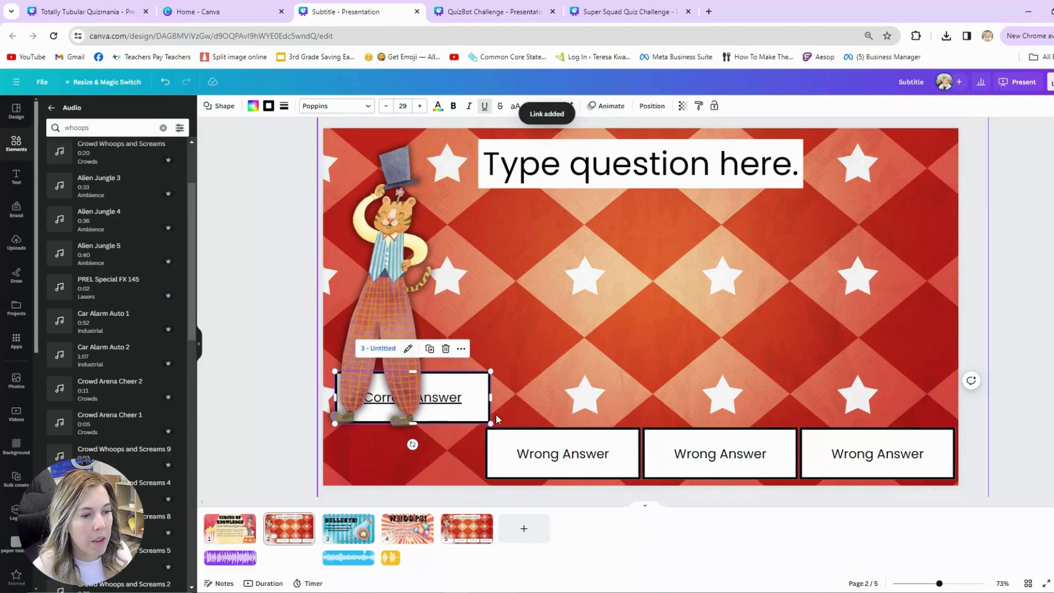
left_click_drag(481, 401, 471, 450)
right_click(542, 454)
left_click(600, 495)
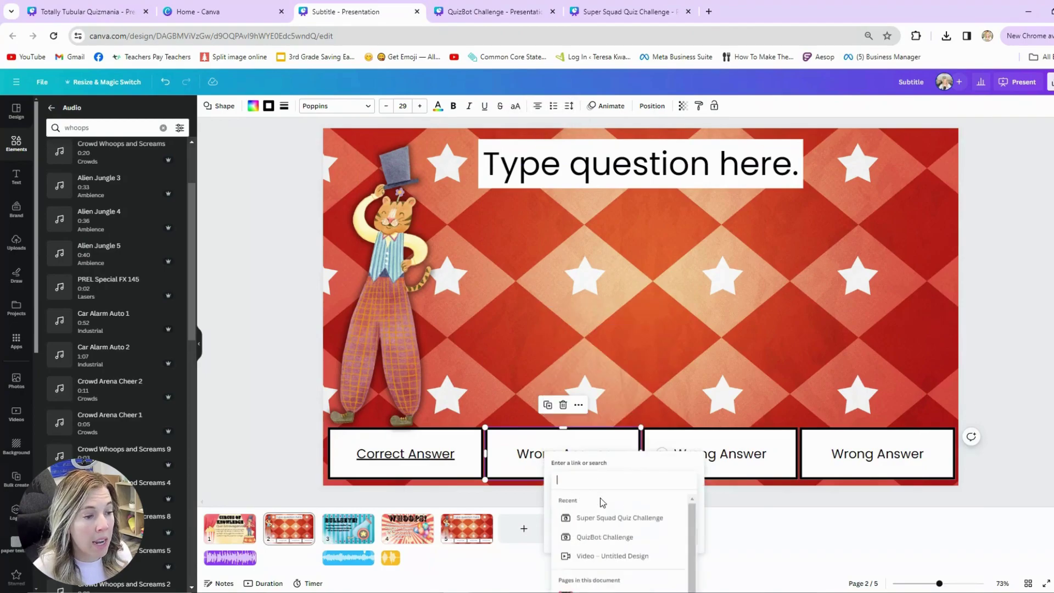
scroll(601, 516, "down", 1)
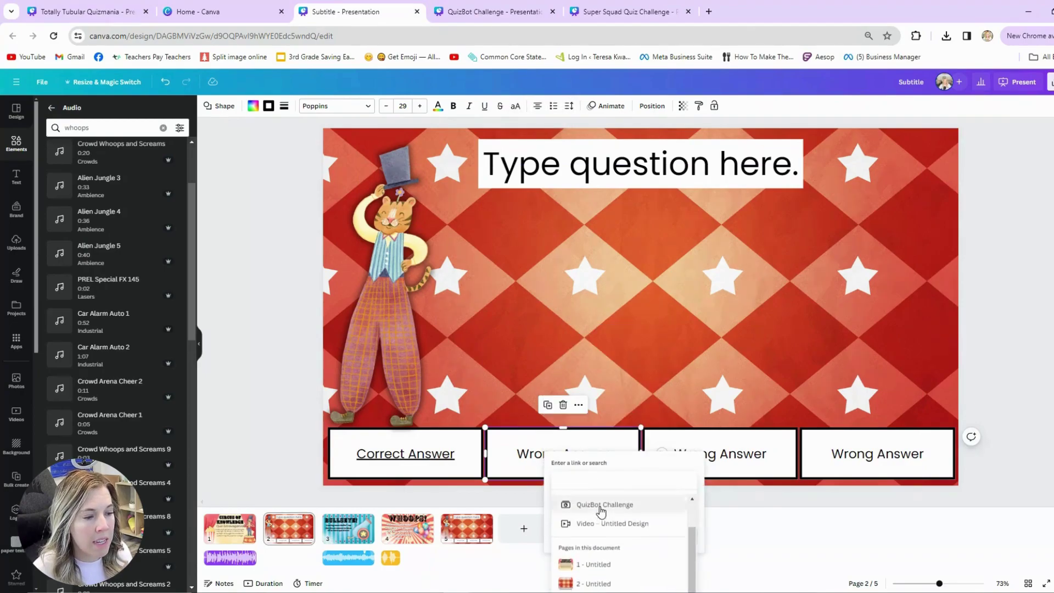
left_click(564, 449)
Raise the three Wrong Answer boxes temporarily, link each one to page 4, and return them to the answer row.
left_click_drag(615, 458, 623, 412)
right_click(623, 412)
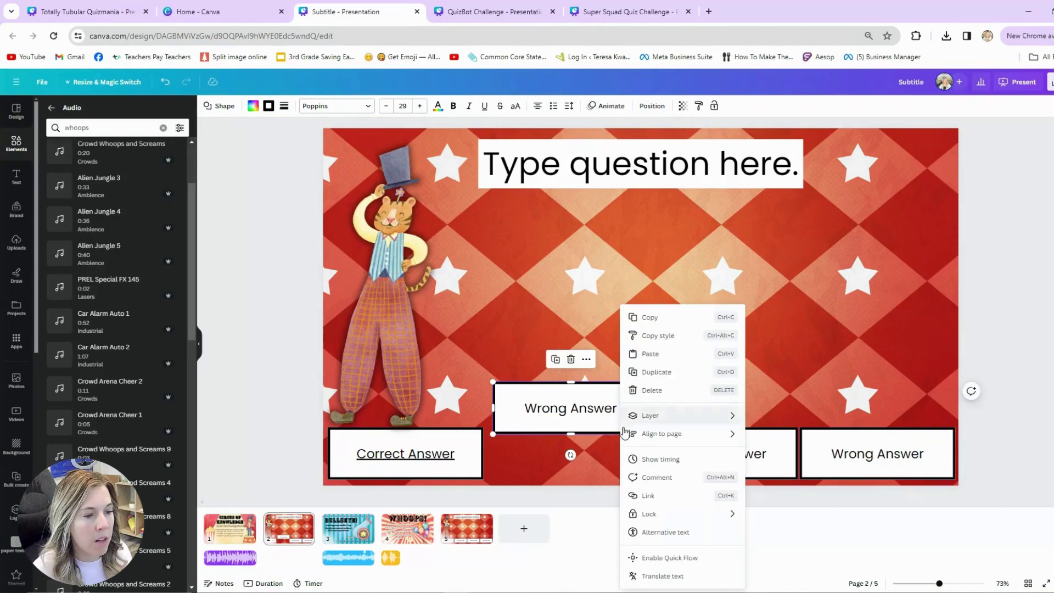
left_click(636, 496)
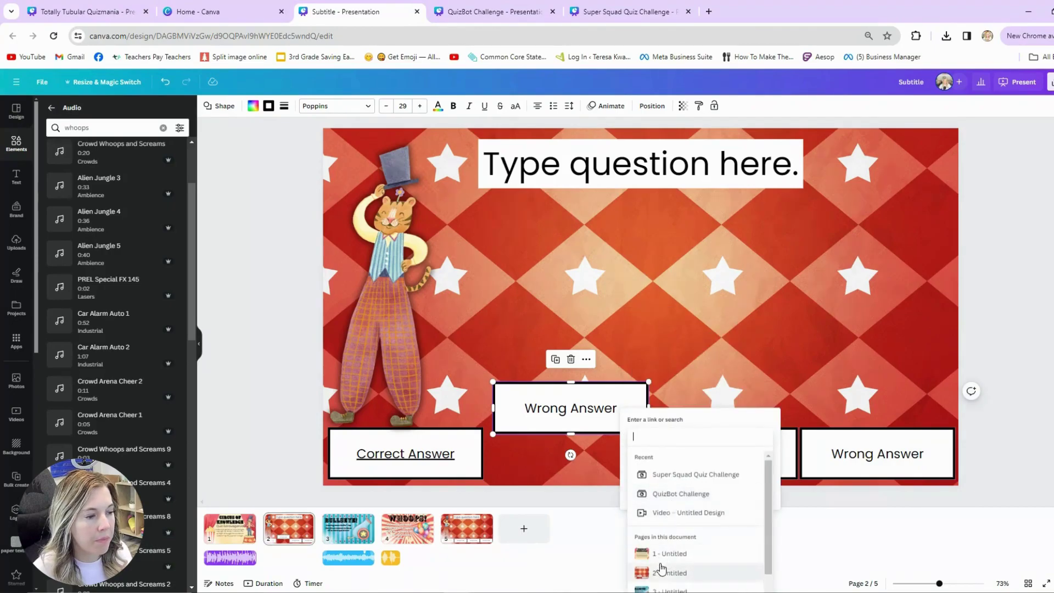
scroll(667, 560, "down", 1)
left_click(662, 578)
left_click(691, 453)
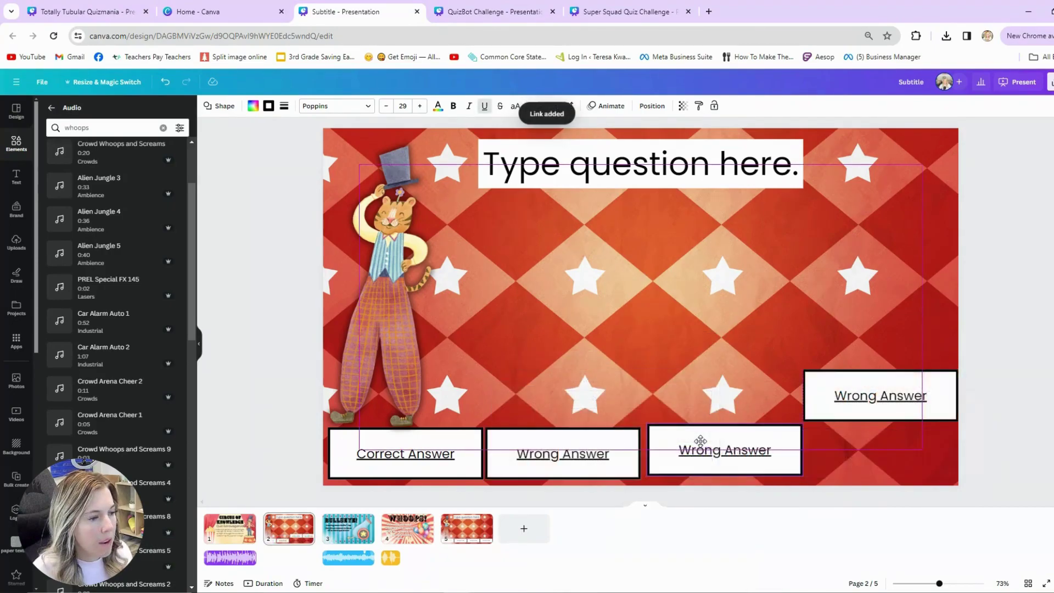
left_click_drag(826, 381, 833, 436)
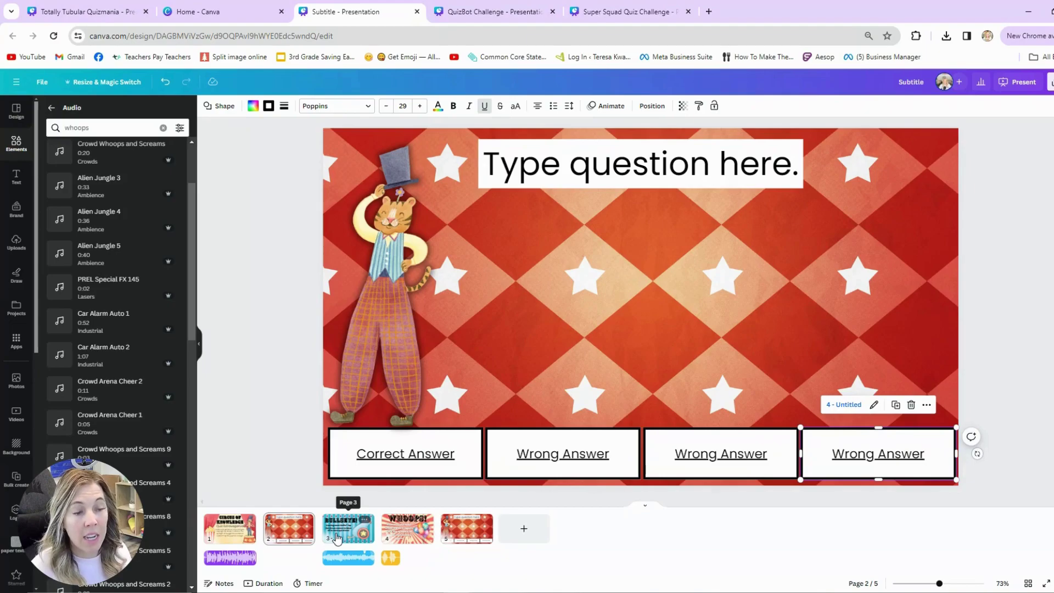
Crop the bottom of the tiger image so its frame no longer covers the Correct Answer box.
left_click(254, 471)
left_click(340, 376)
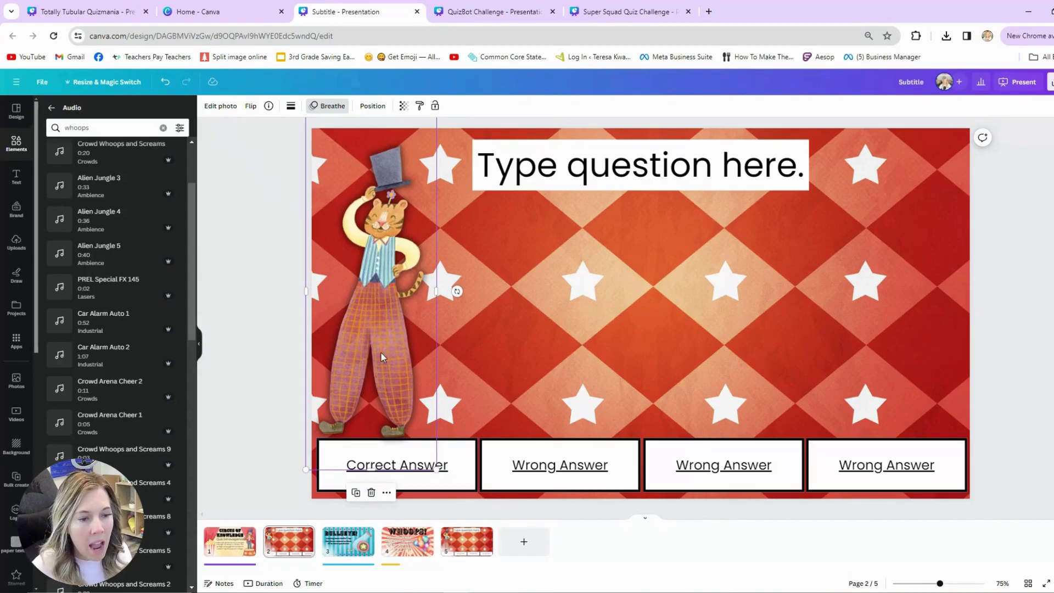
left_click(222, 106)
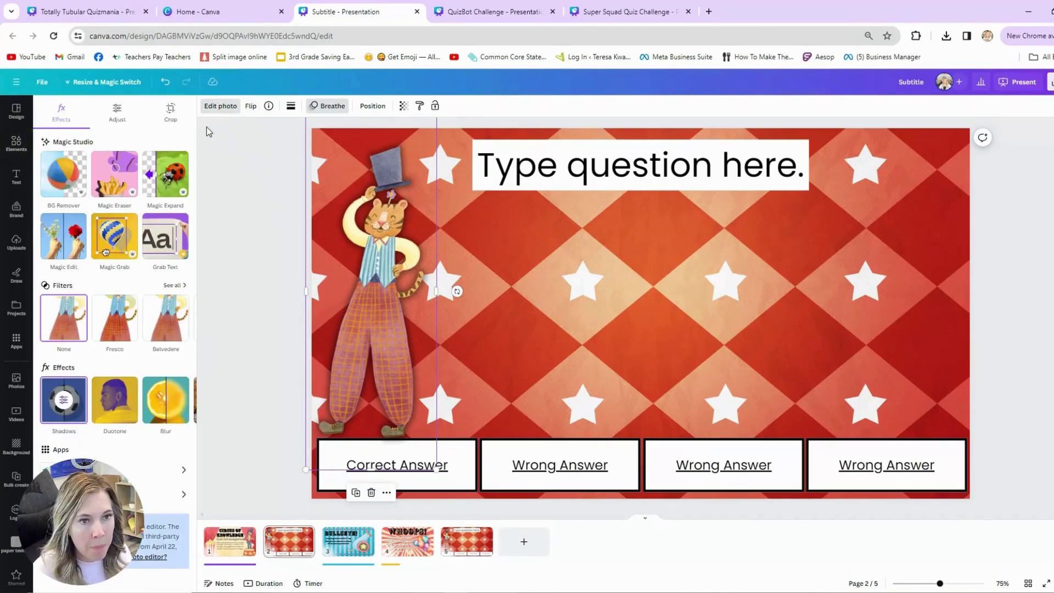
left_click(171, 115)
left_click_drag(305, 466, 306, 442)
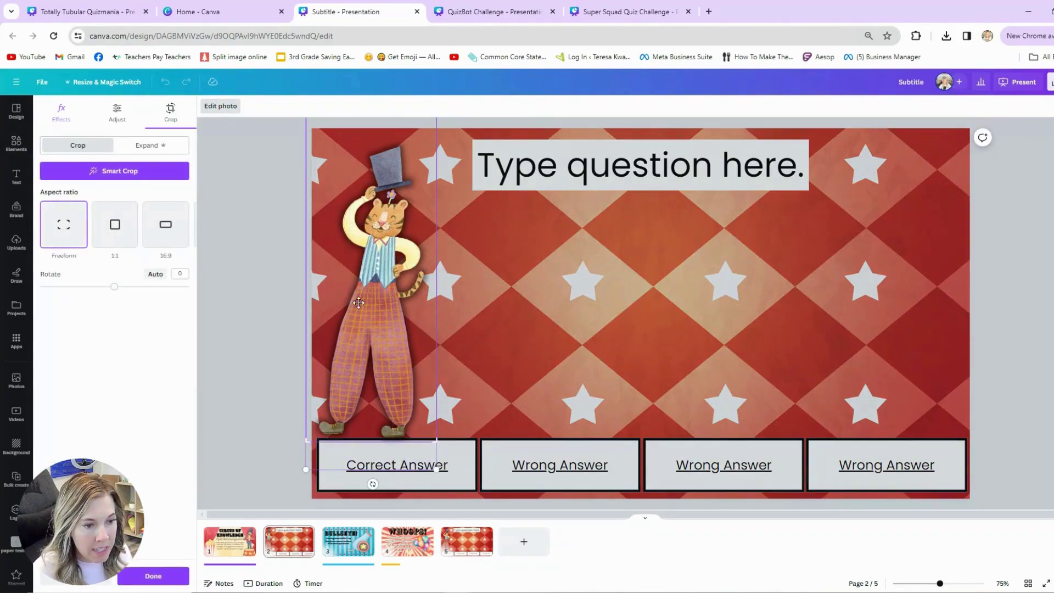
left_click(163, 570)
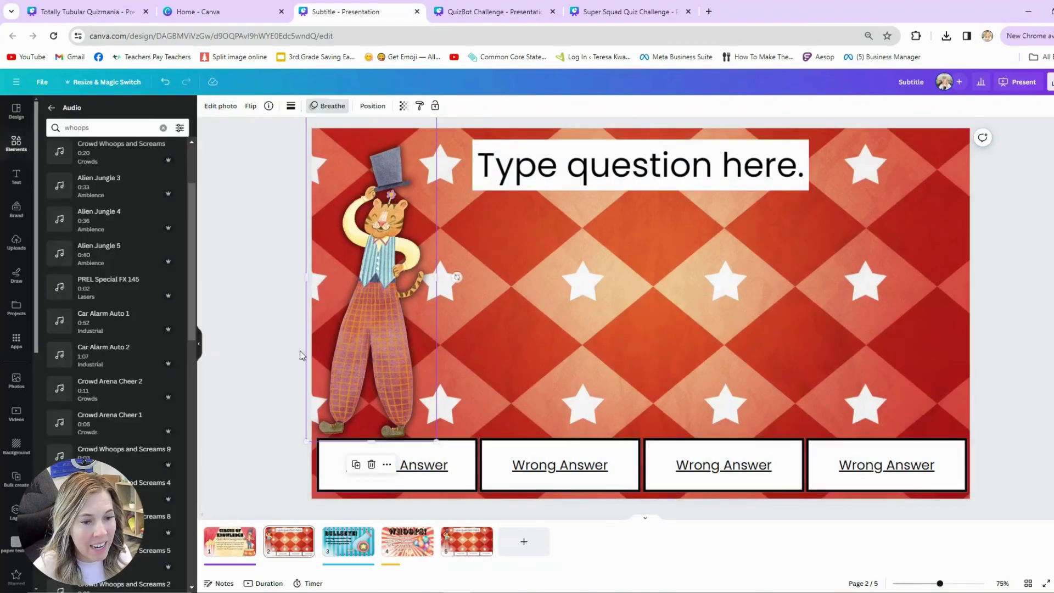
left_click(494, 428)
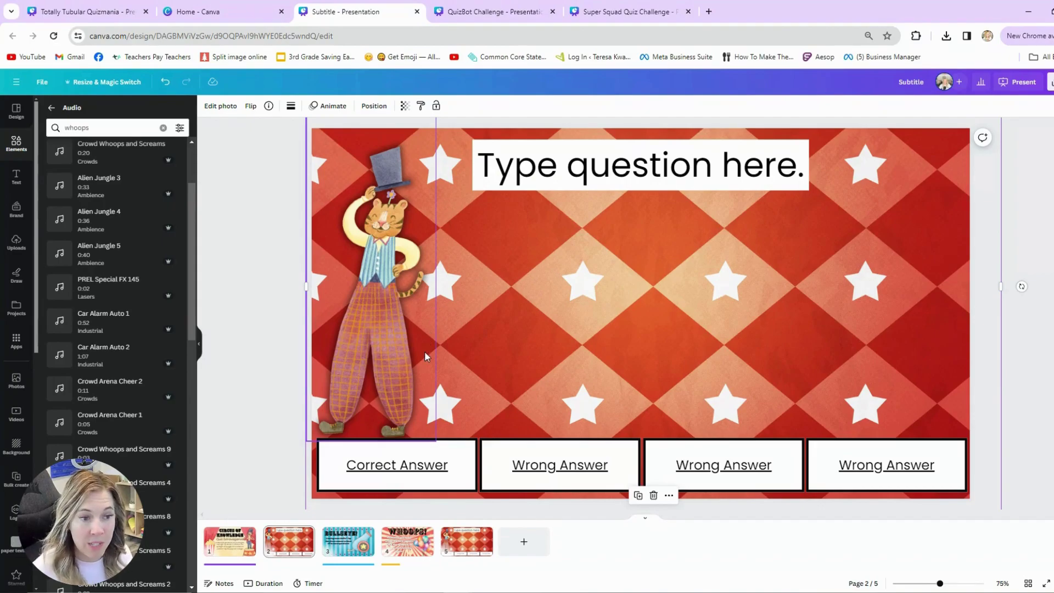
Link the cannon image on the BULLSEYE! page to page 5.
left_click(347, 547)
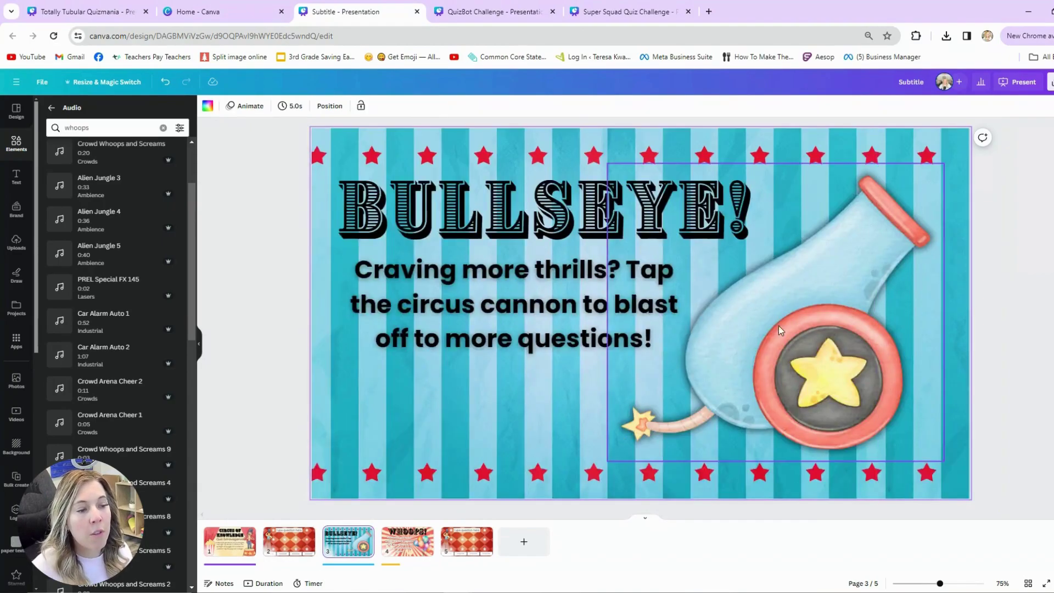
left_click(797, 313)
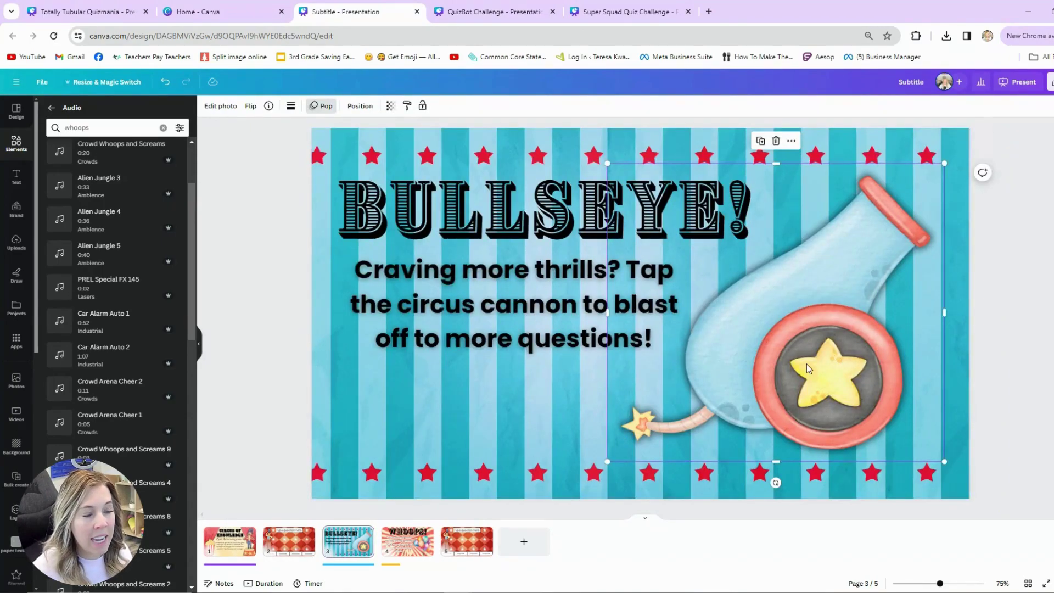
right_click(818, 439)
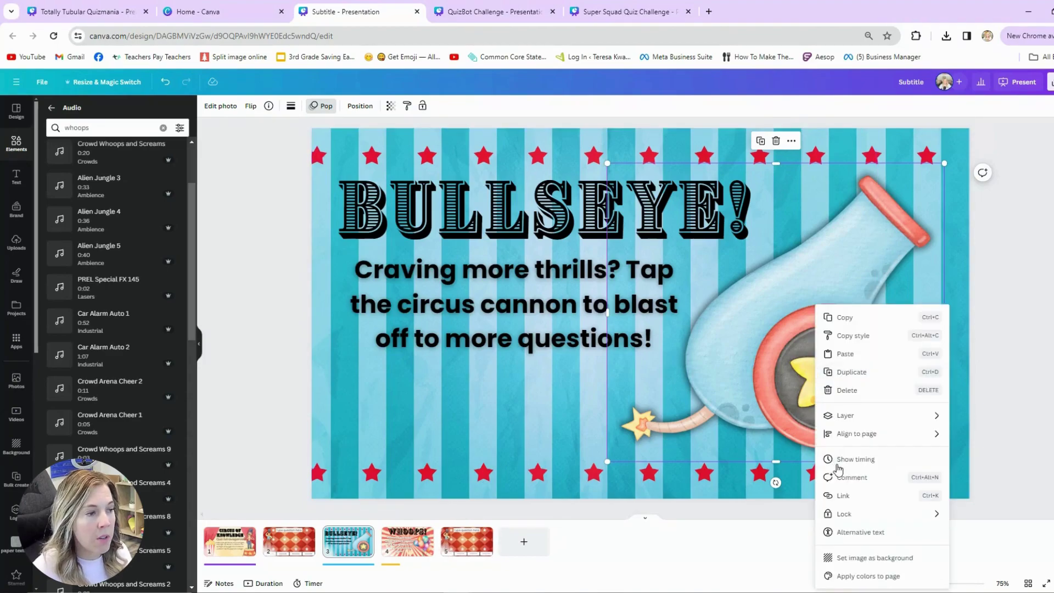
left_click(842, 495)
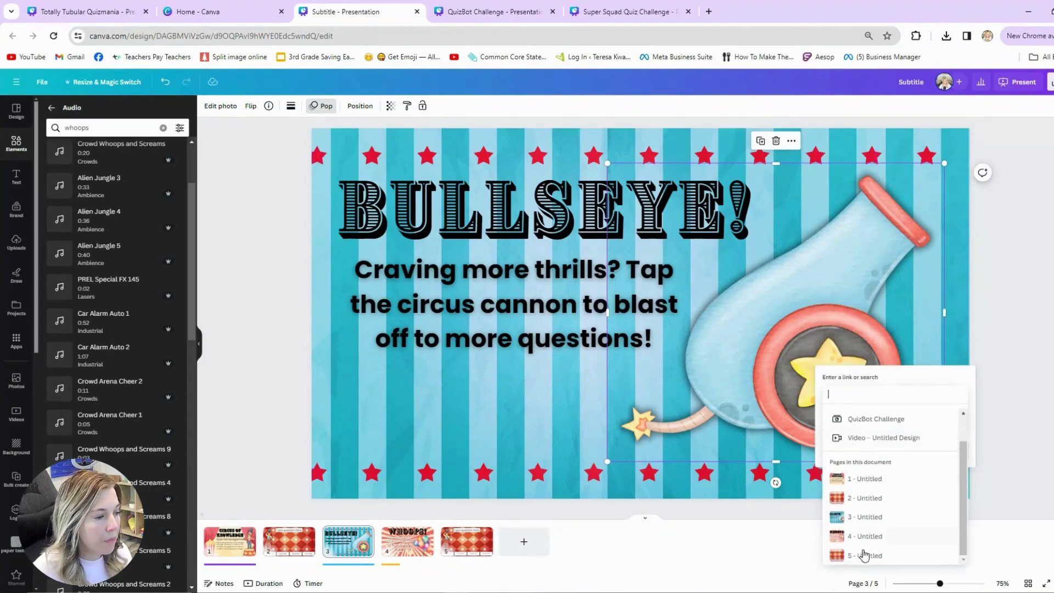
left_click(865, 556)
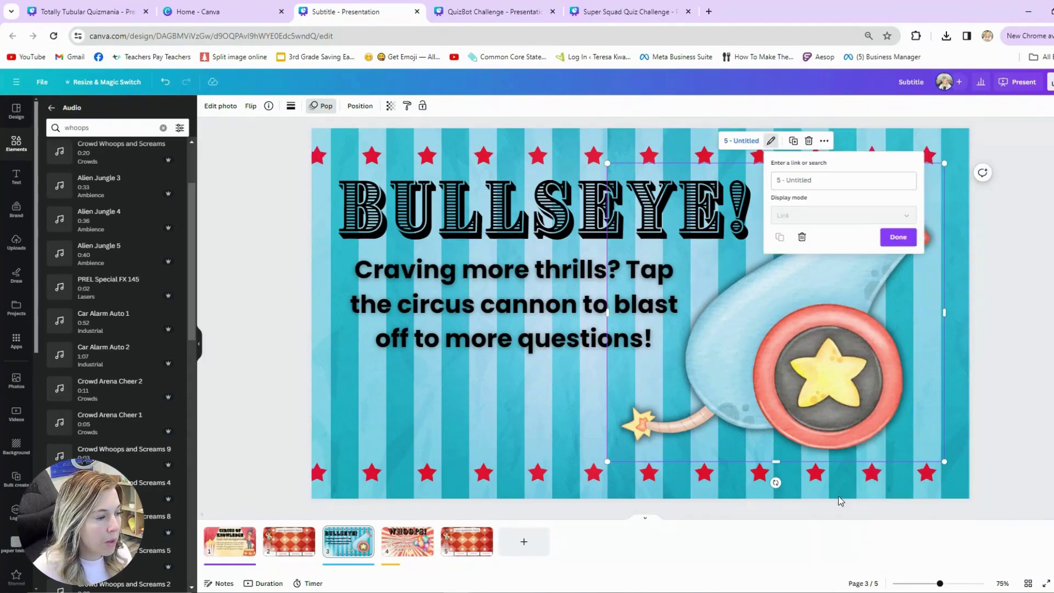
Link the balloons image on the WHOOPS! page to page 2.
left_click(428, 546)
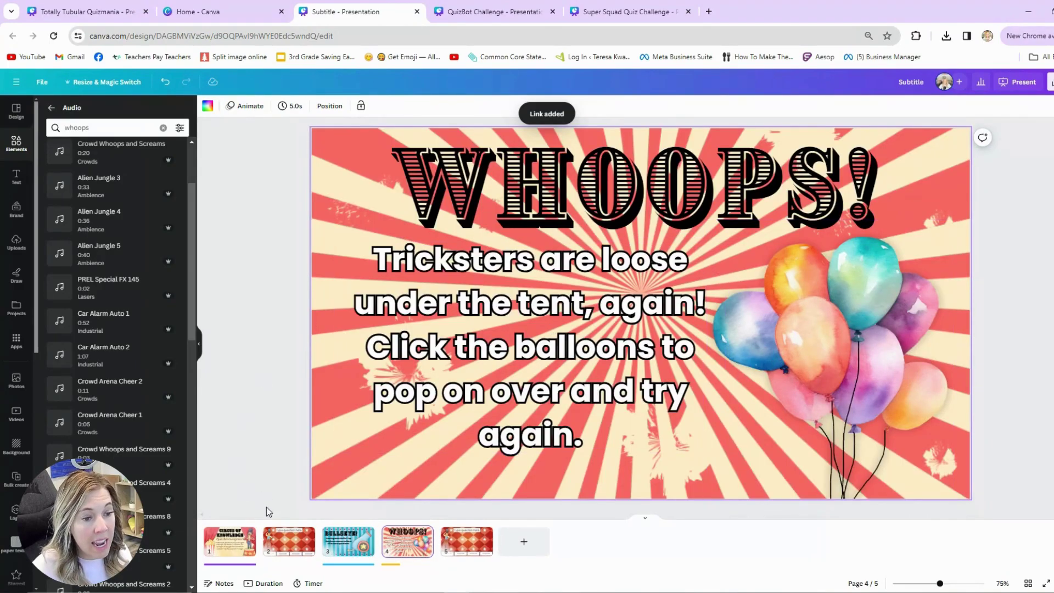
left_click(288, 544)
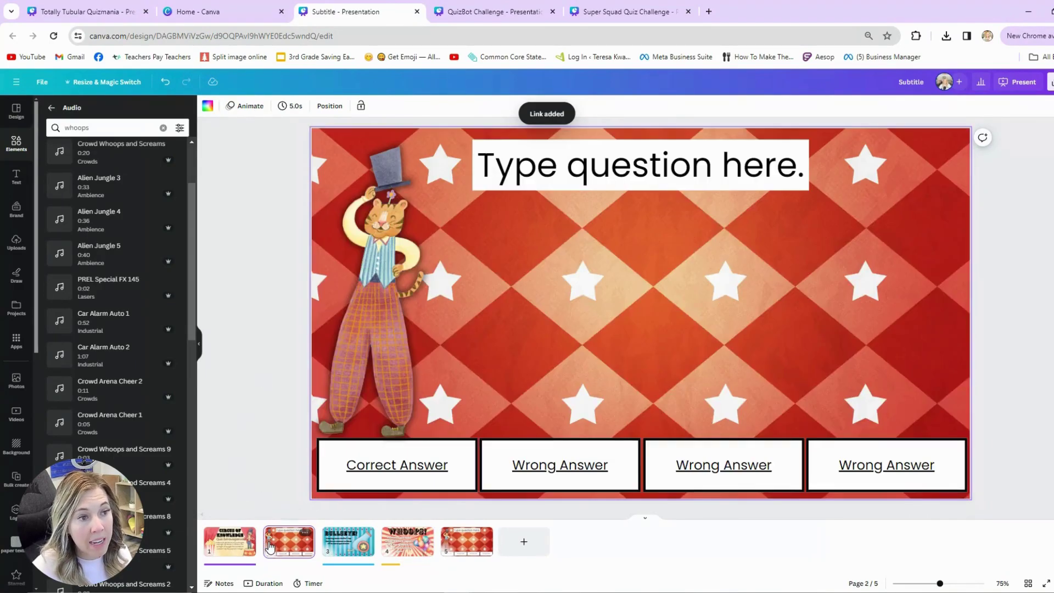
left_click(420, 546)
right_click(854, 305)
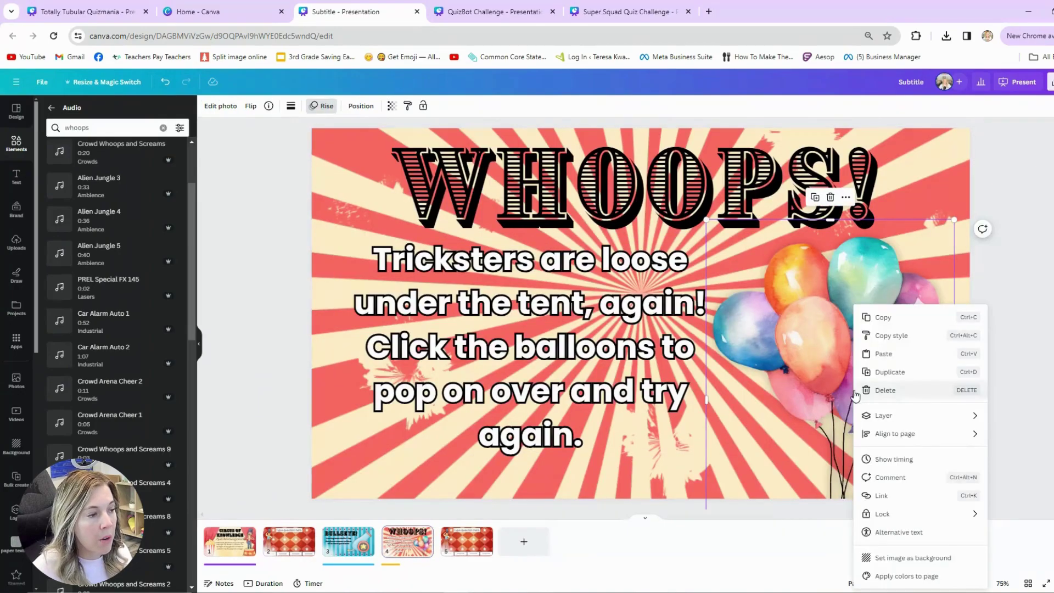
left_click(880, 496)
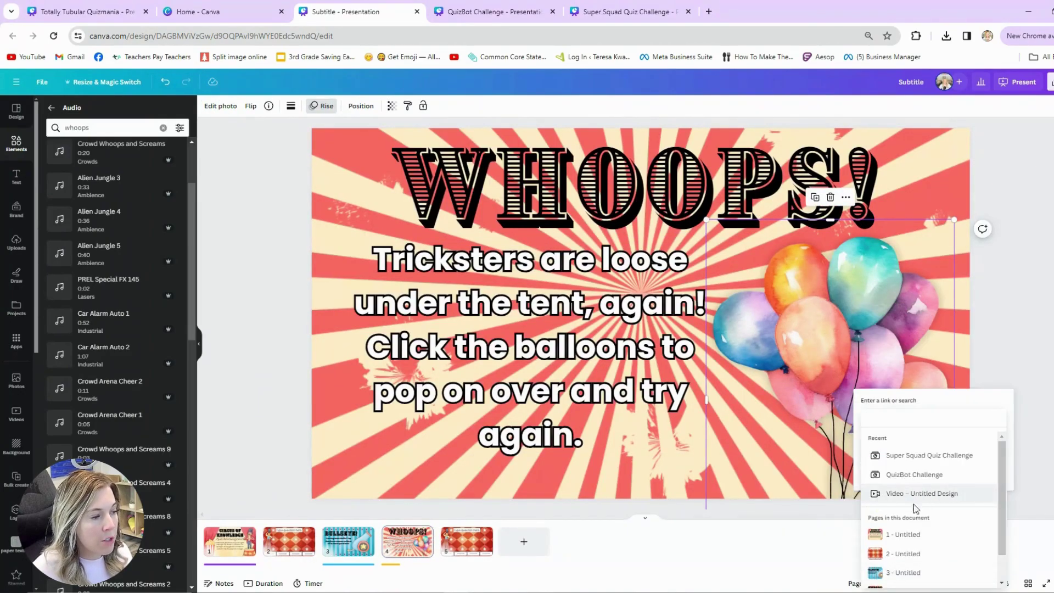
left_click(905, 549)
left_click(953, 294)
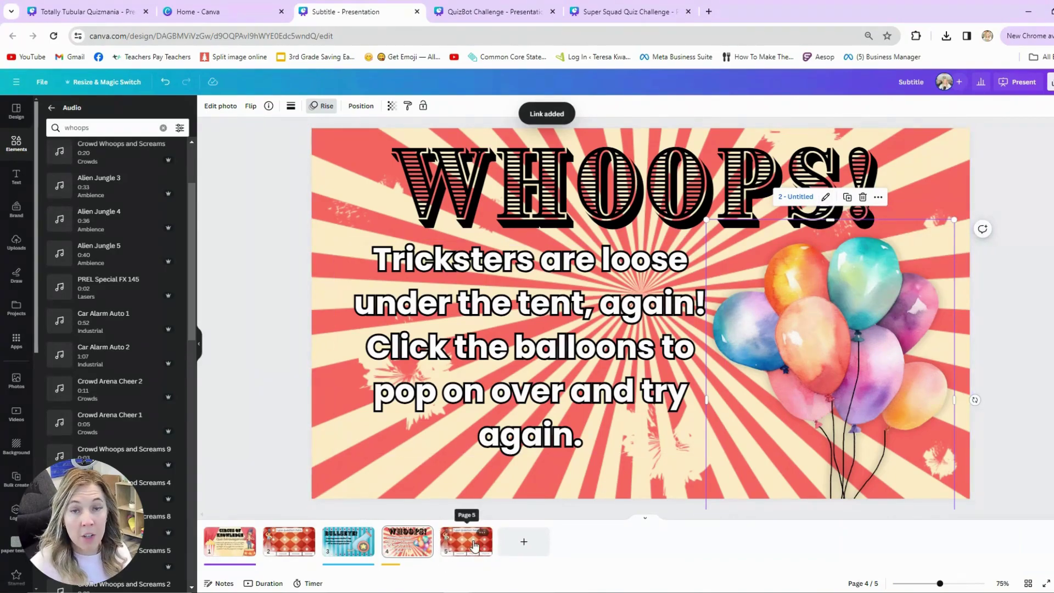
Delete the tiger image from the second question page, page 5.
left_click(486, 552)
left_click(368, 318)
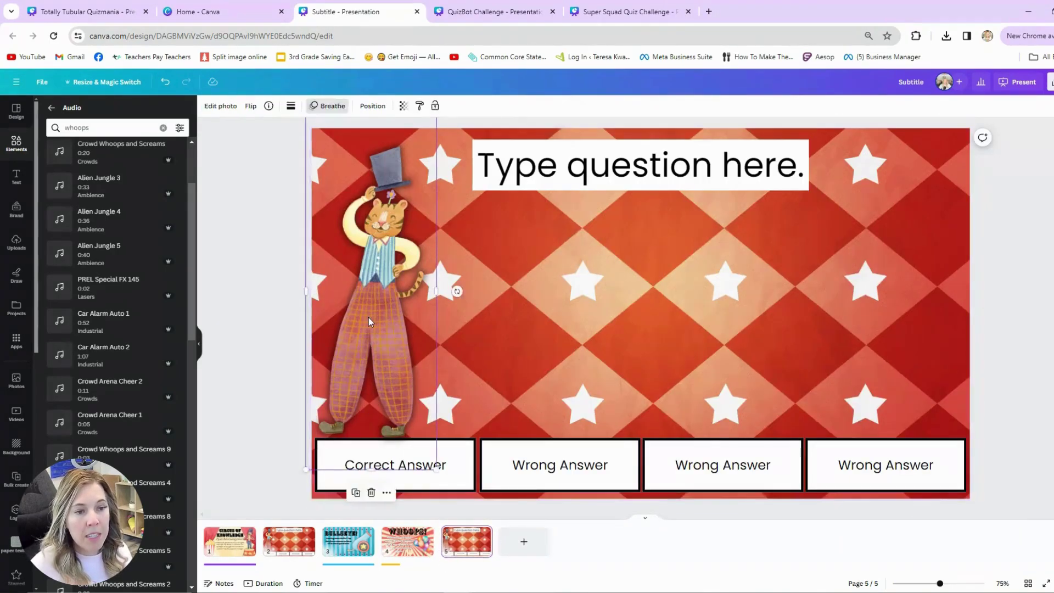
key("Delete")
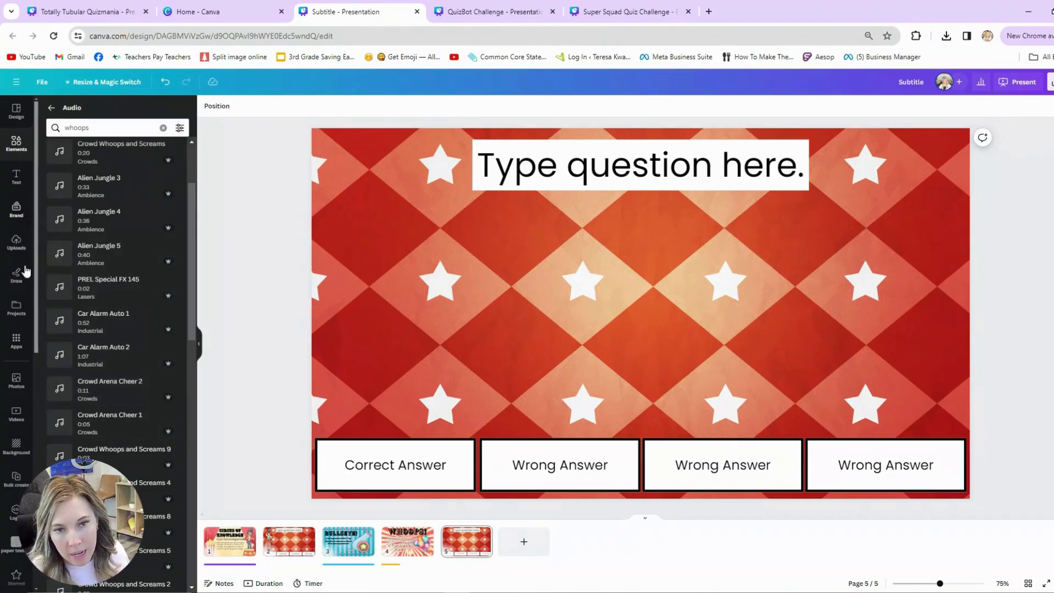
Insert the juggler on a unicycle from the Circus folder, shrink it, and place it above the Correct Answer box.
left_click(16, 317)
scroll(110, 309, "up", 5)
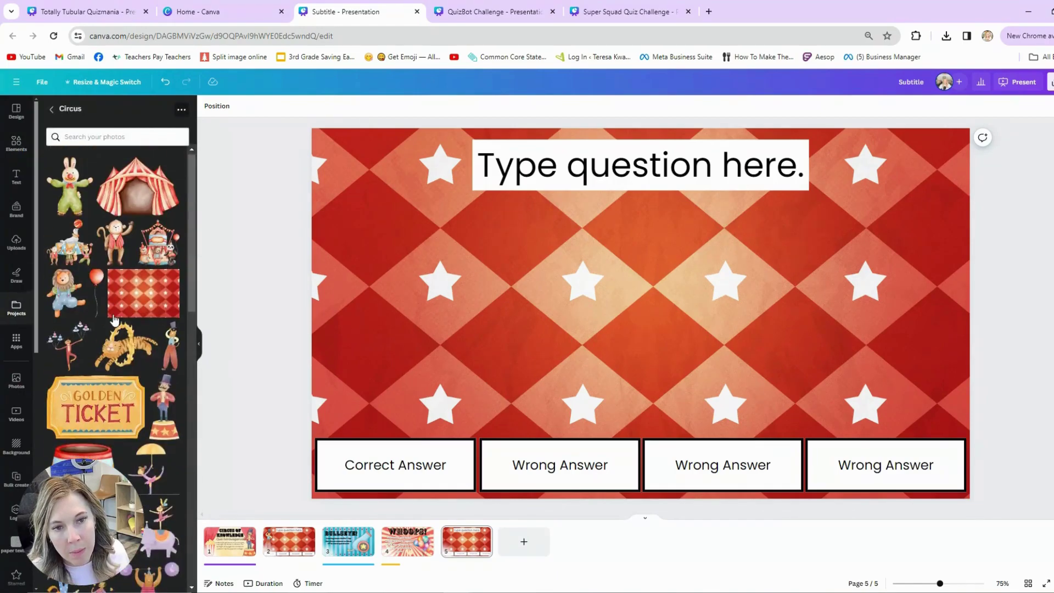
scroll(117, 297, "down", 10)
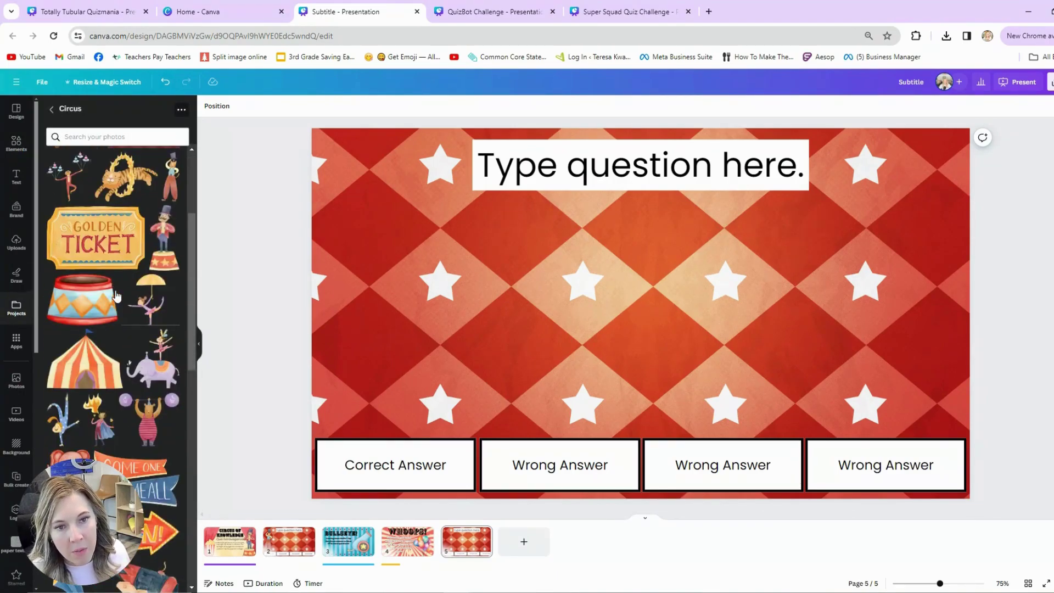
scroll(117, 296, "down", 10)
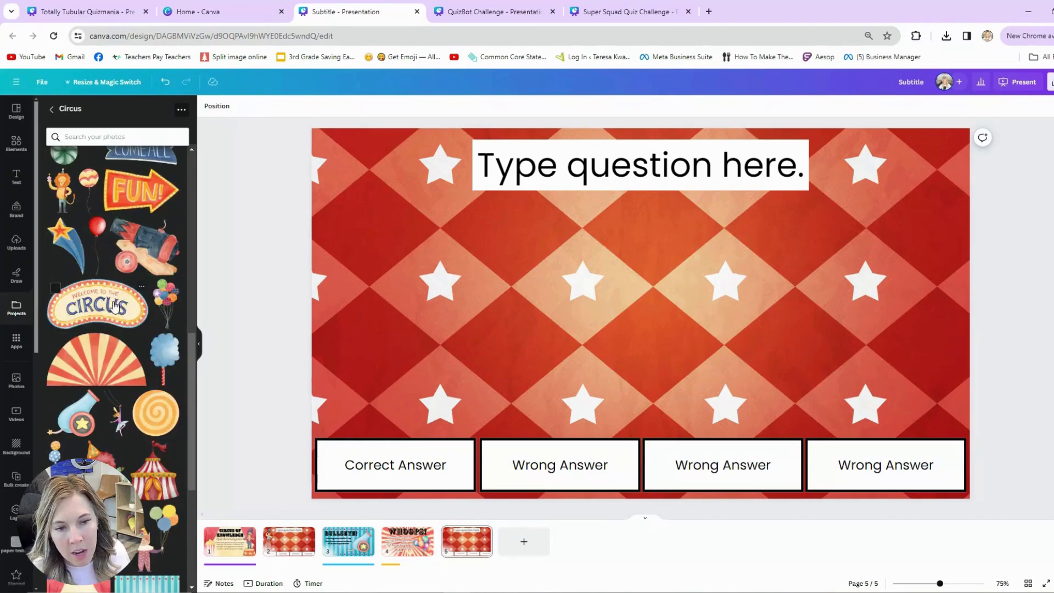
left_click(106, 329)
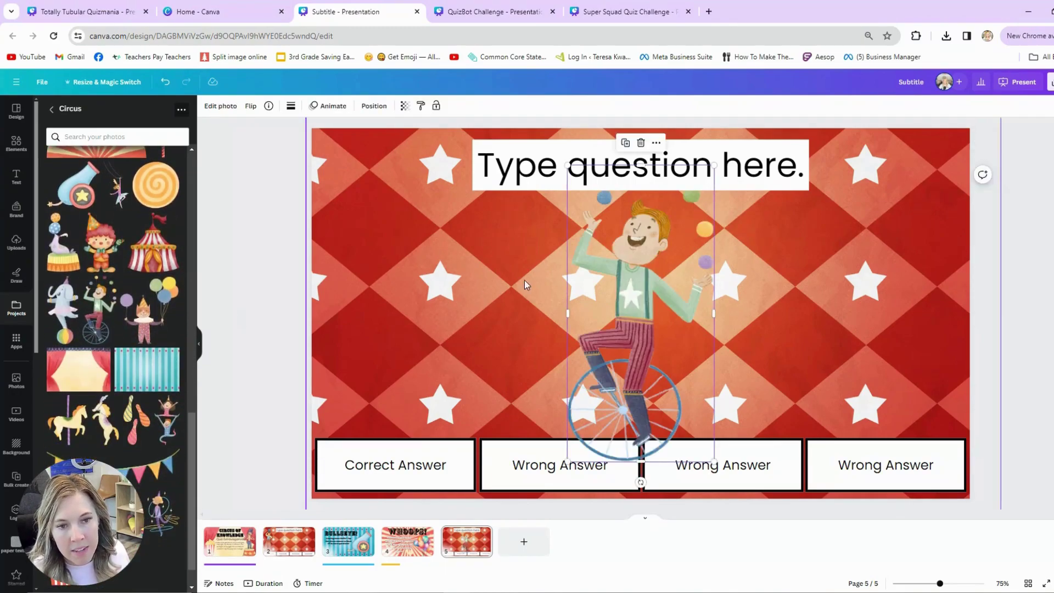
left_click_drag(699, 205, 468, 172)
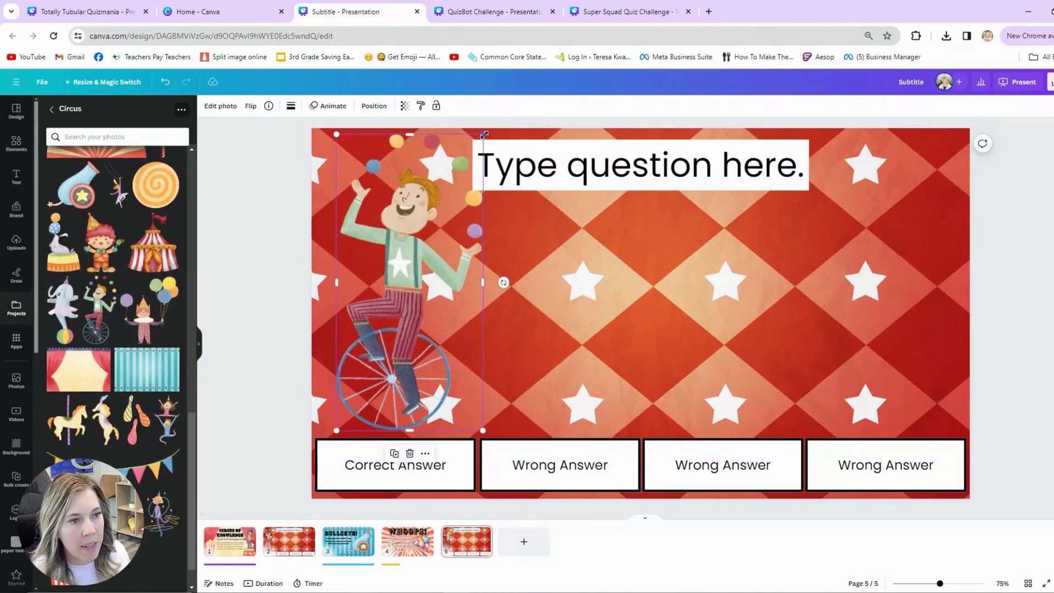
left_click_drag(483, 134, 452, 198)
left_click_drag(384, 307, 376, 314)
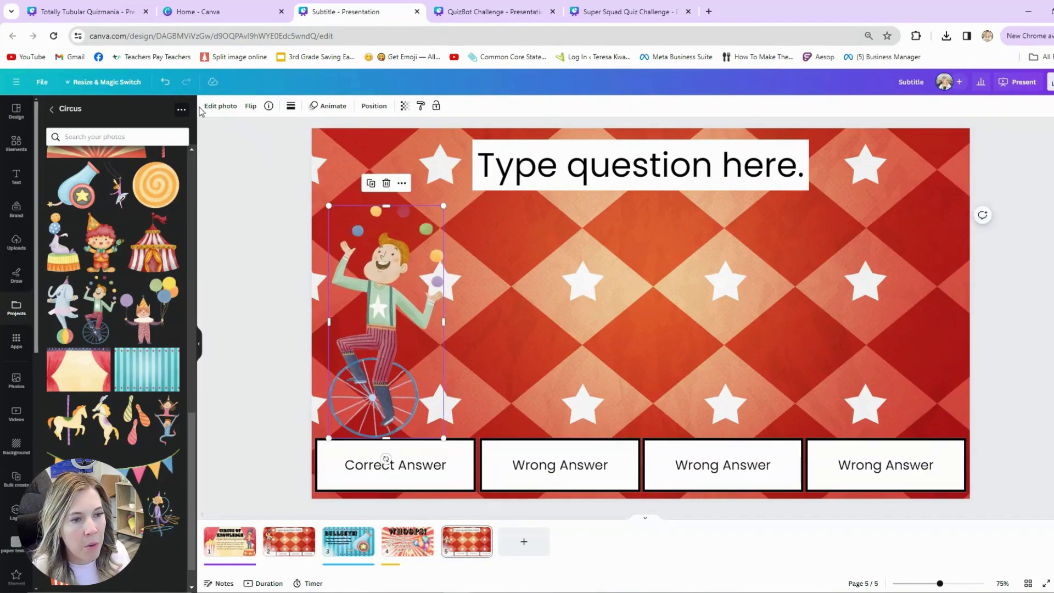
Apply a Glow shadow to the juggler image.
left_click(210, 108)
left_click(74, 406)
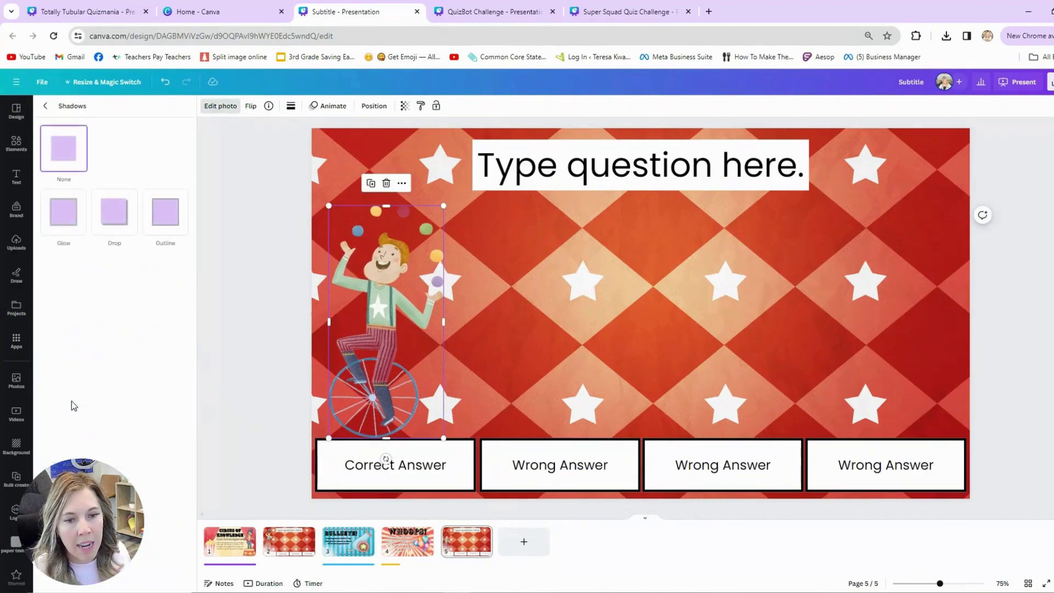
left_click(75, 225)
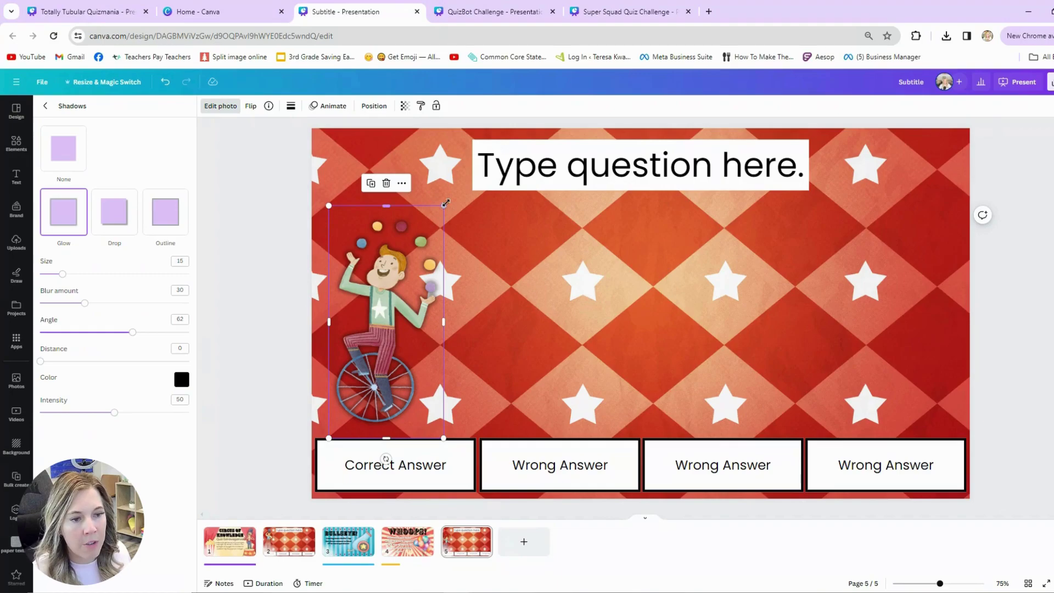
Enlarge the juggler to fill the space beside the question, above the Correct Answer box, and apply the Breathe animation to it.
left_click_drag(451, 206, 464, 161)
left_click_drag(417, 278, 416, 260)
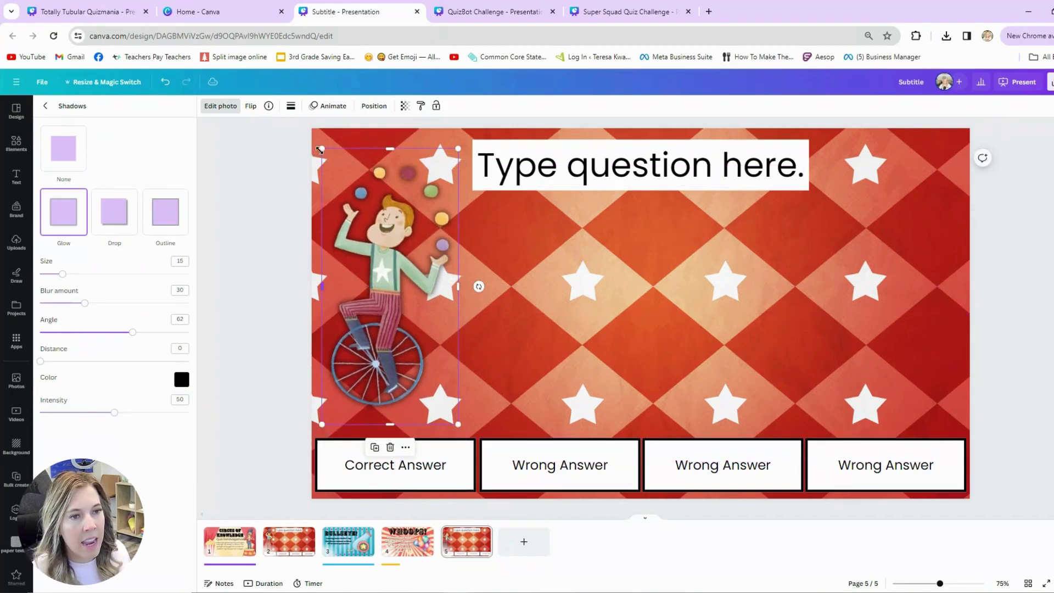
left_click_drag(319, 148, 311, 132)
left_click_drag(355, 212, 367, 220)
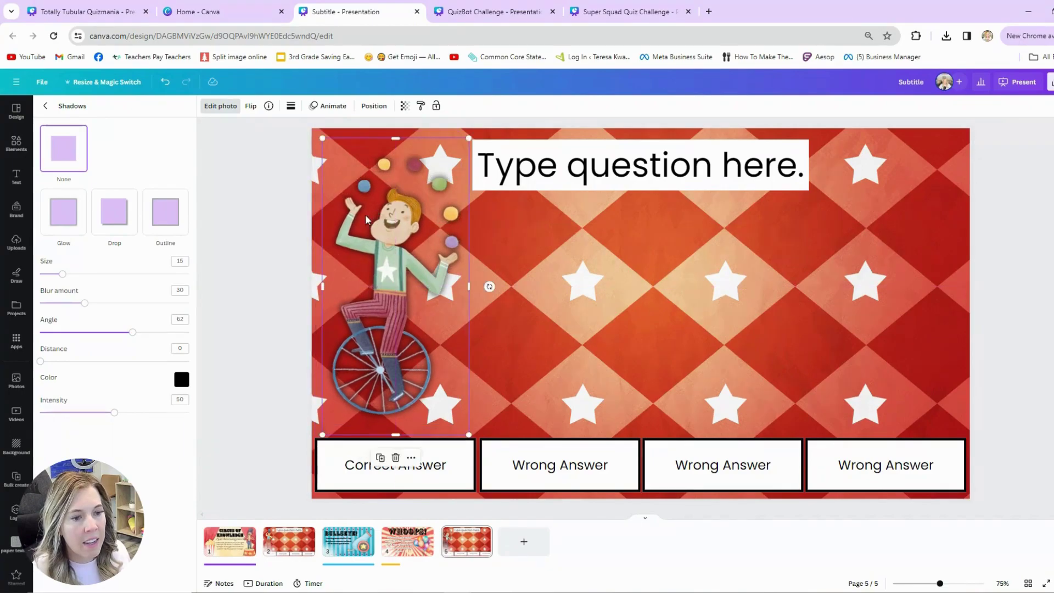
left_click(328, 105)
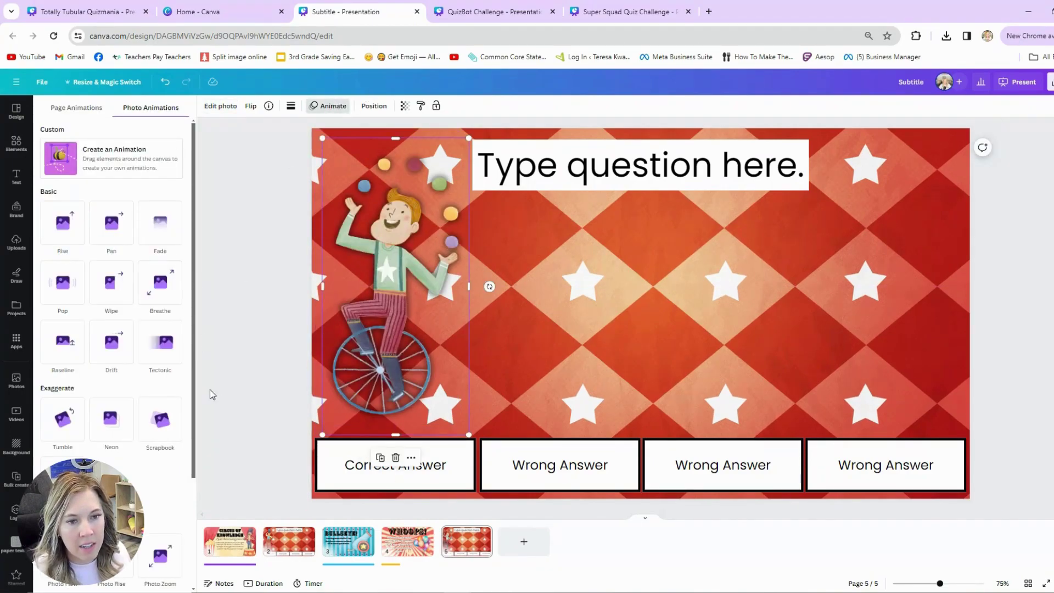
left_click(162, 292)
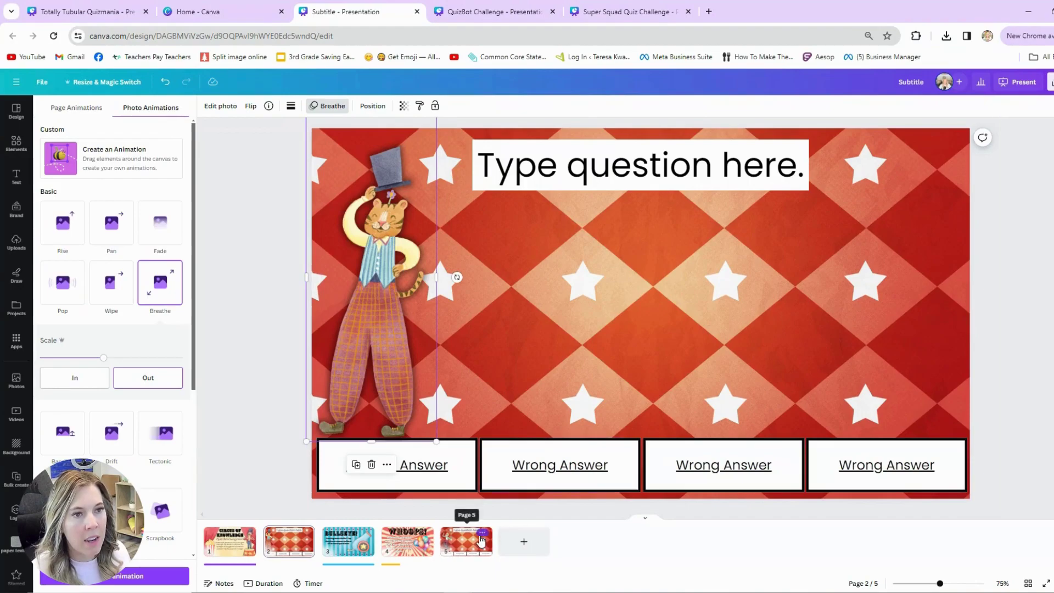
Present the quiz full screen from page 1 and follow the popcorn link to the first question.
left_click(482, 532)
left_click(230, 543)
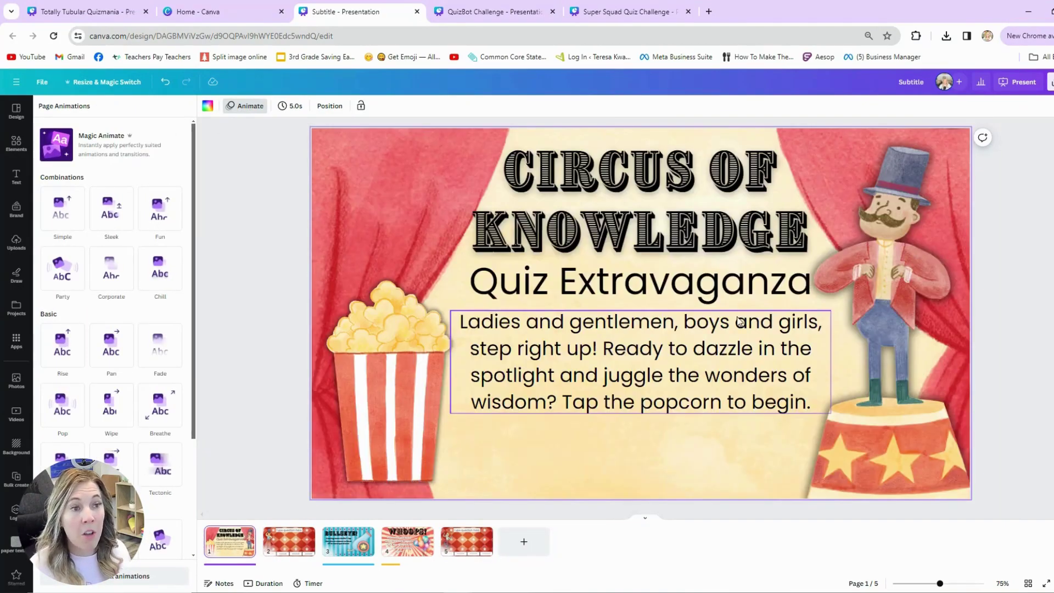
left_click(1020, 82)
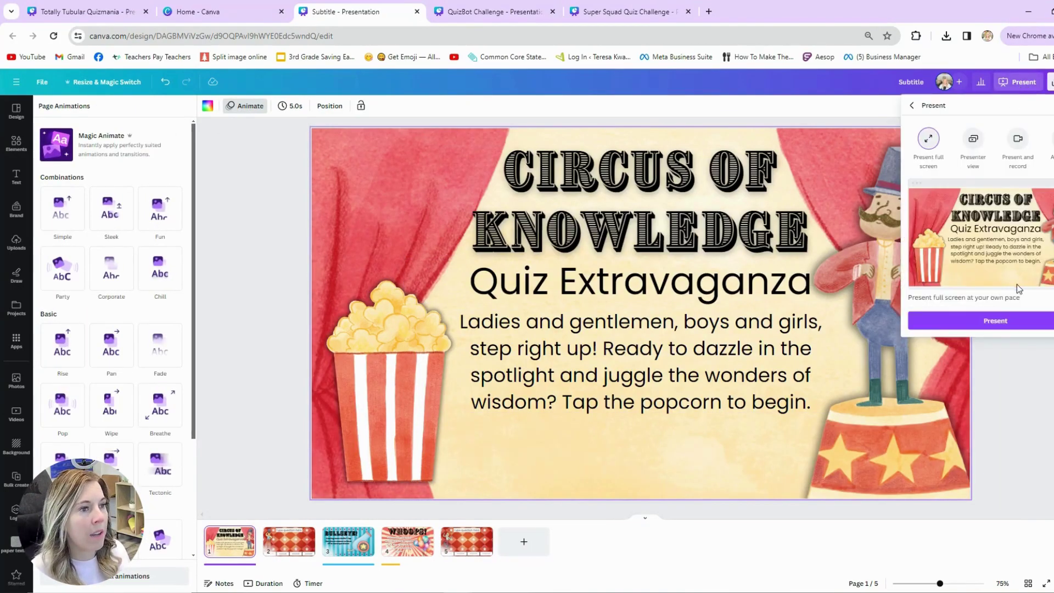
left_click(995, 324)
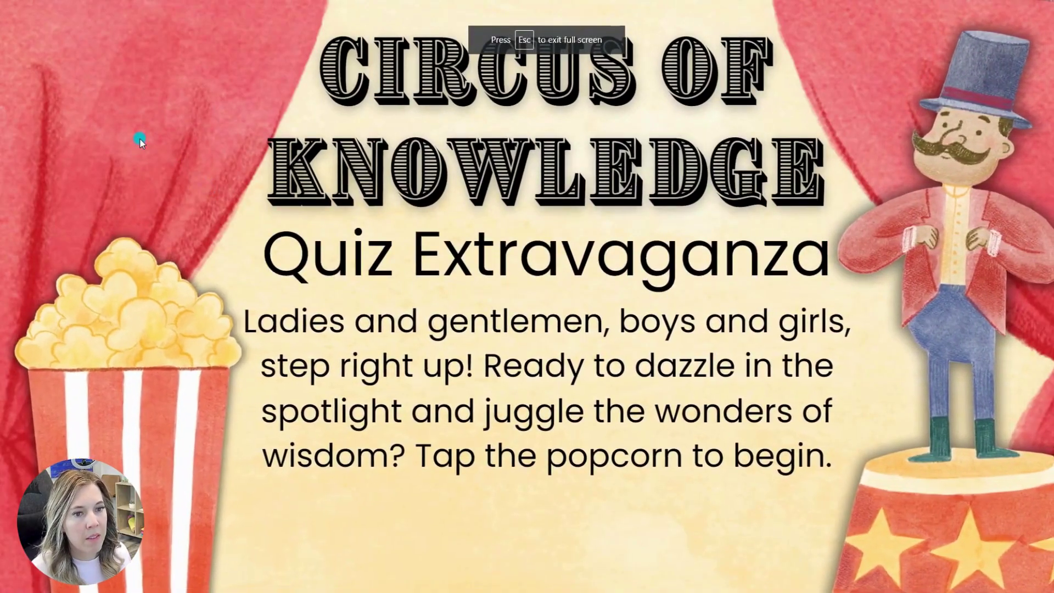
left_click(114, 417)
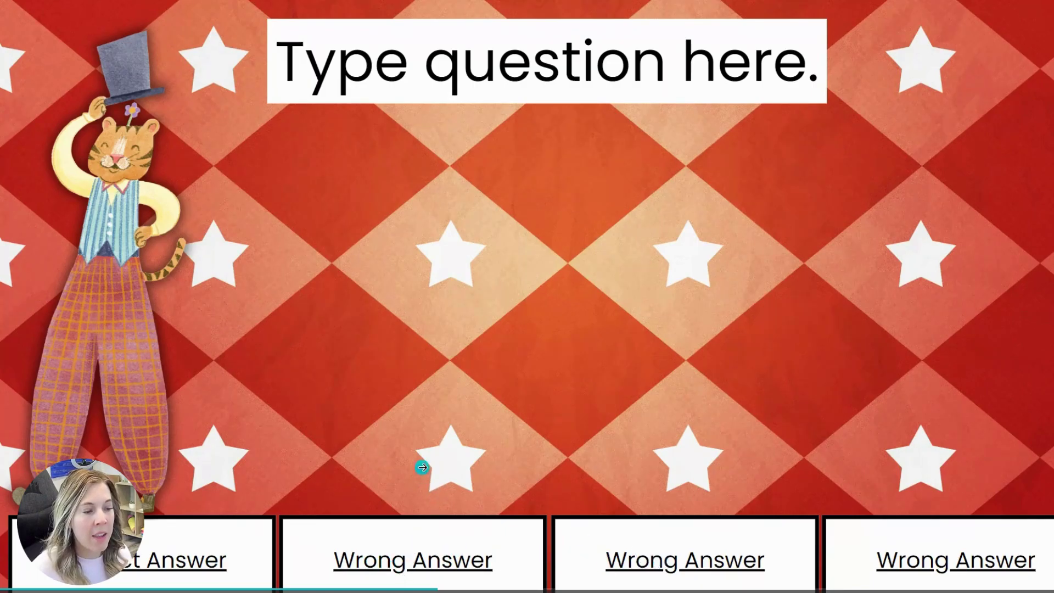
Test the three Wrong Answer links and the balloons' return link, plus the Correct Answer link and the cannon link to the second question.
left_click(404, 564)
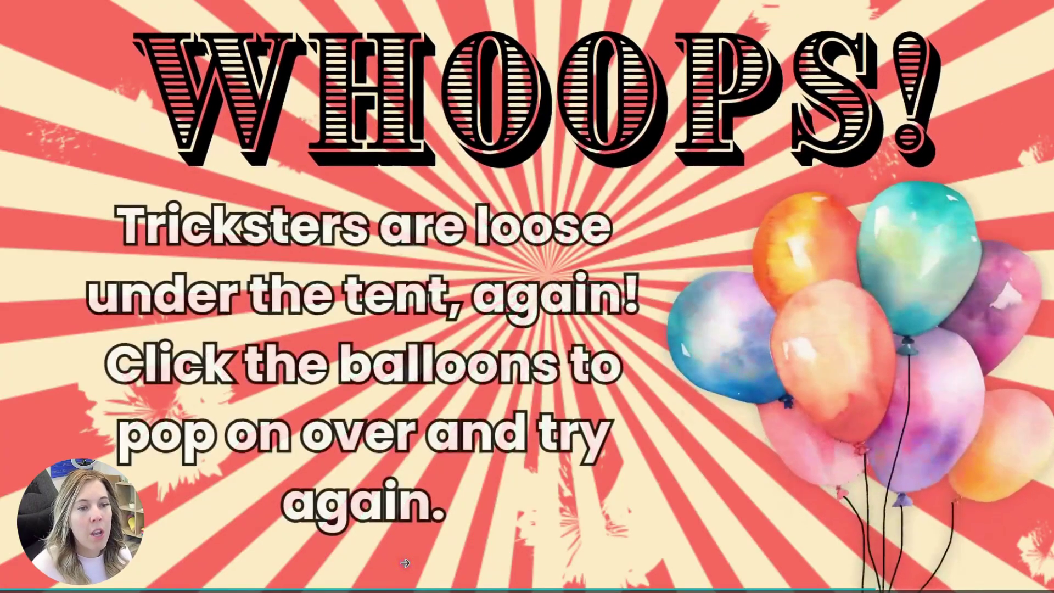
left_click(863, 309)
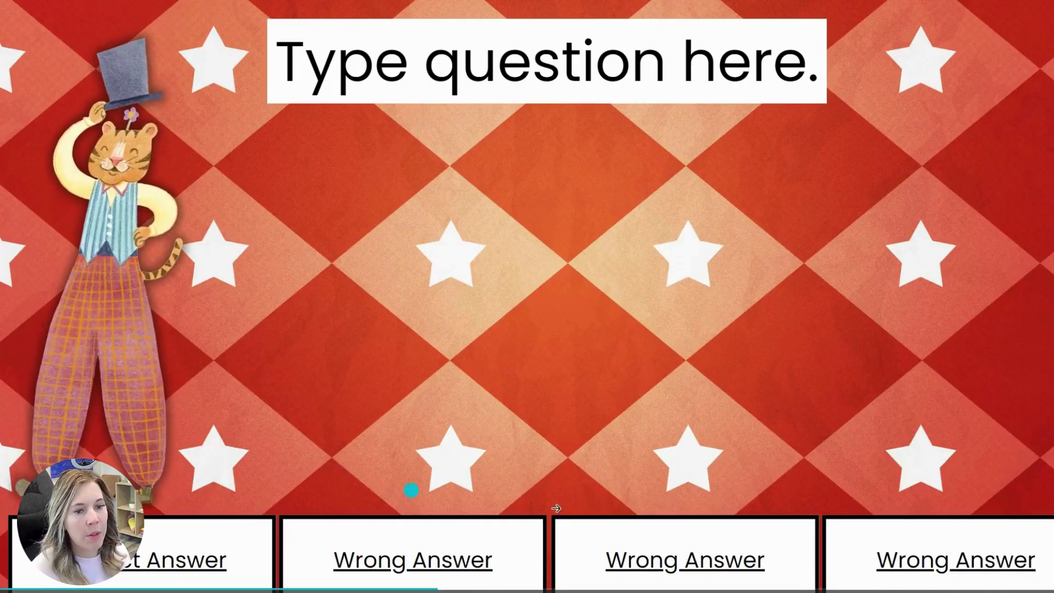
left_click(671, 560)
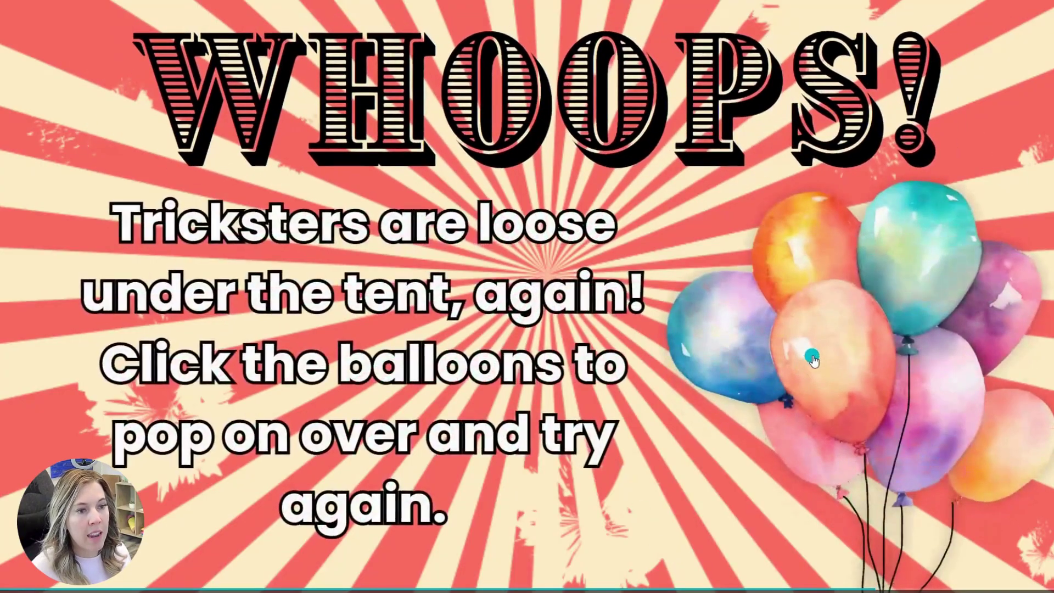
left_click(812, 354)
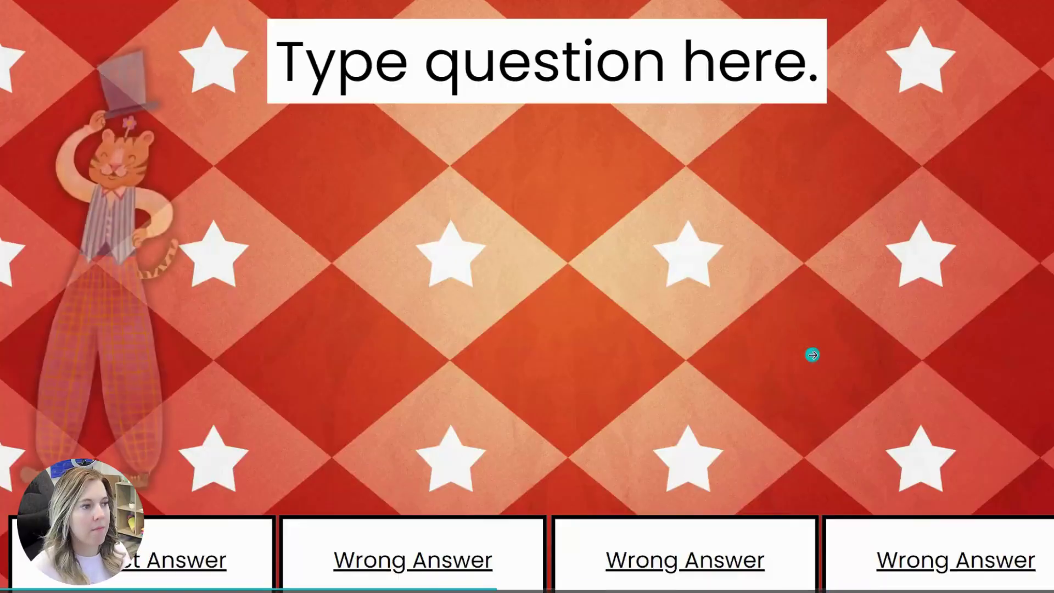
left_click(905, 563)
left_click(873, 339)
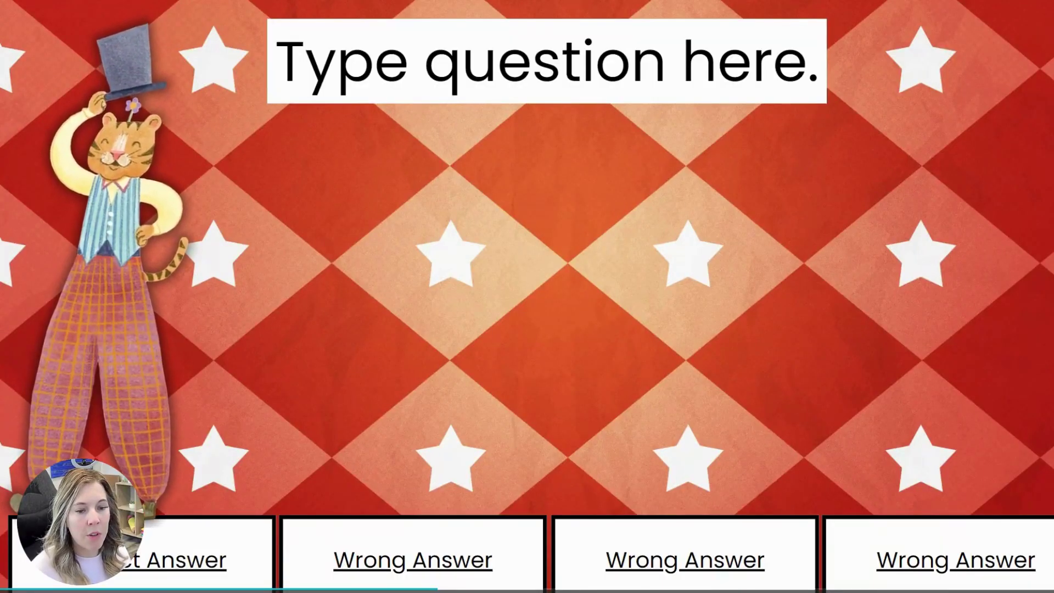
left_click(466, 533)
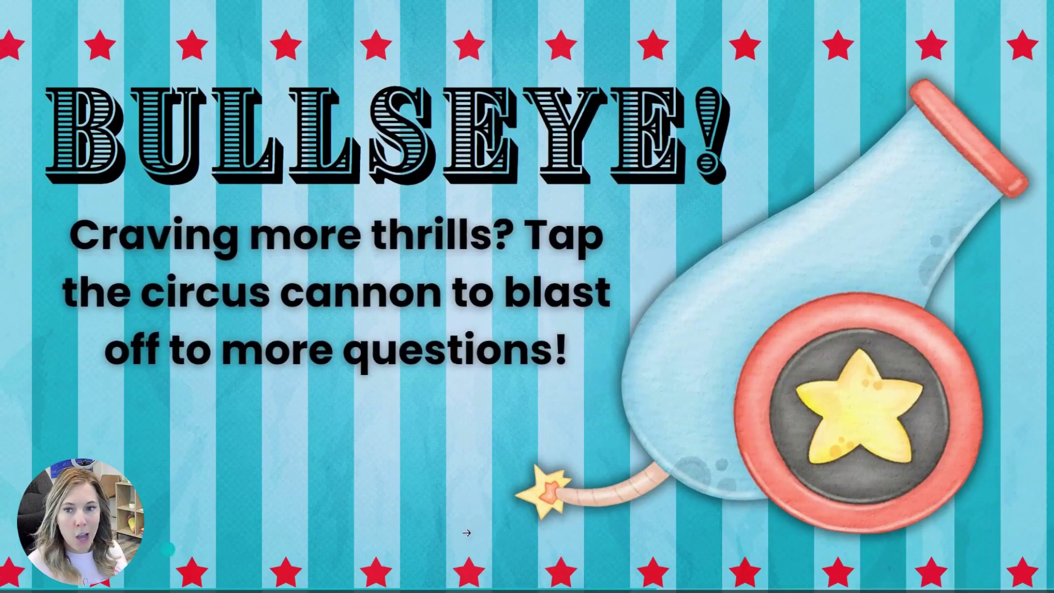
left_click(787, 344)
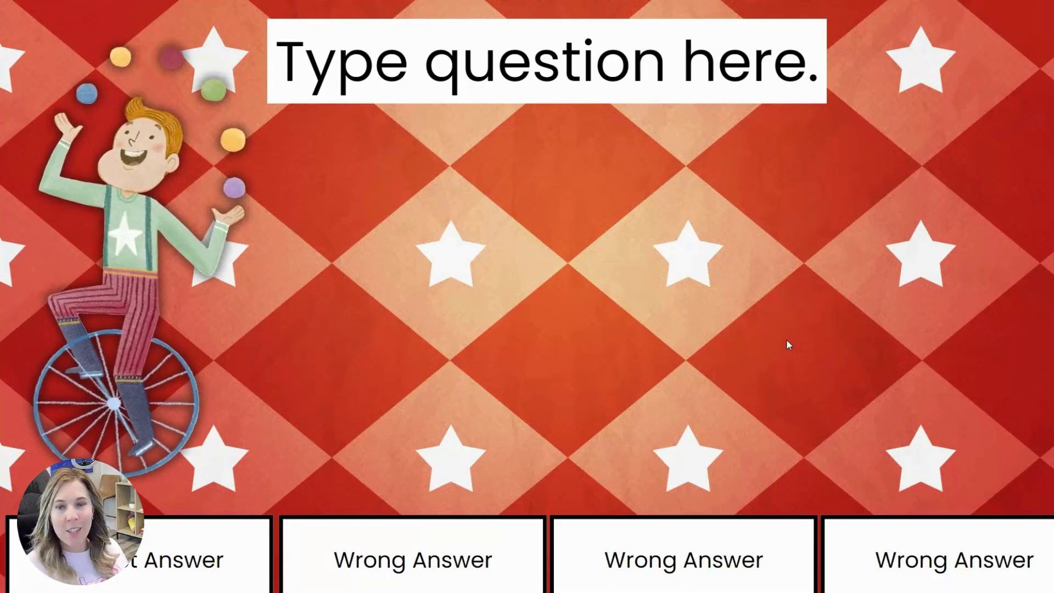
Leave the full-screen presentation, create and copy a public template link for the quiz design, and return to page 1.
right_click(791, 163)
left_click(807, 178)
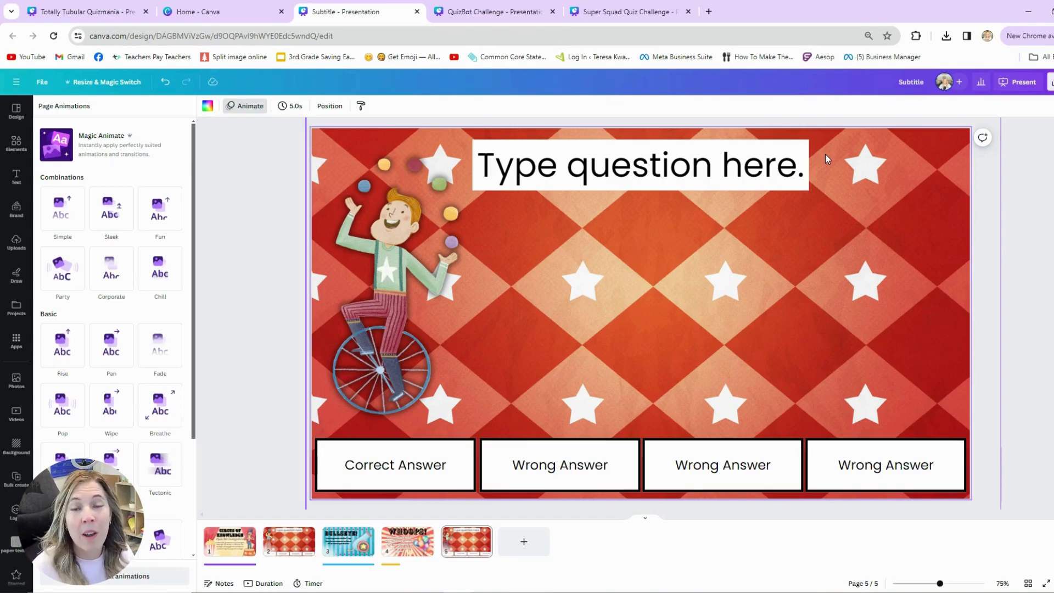
left_click(1050, 82)
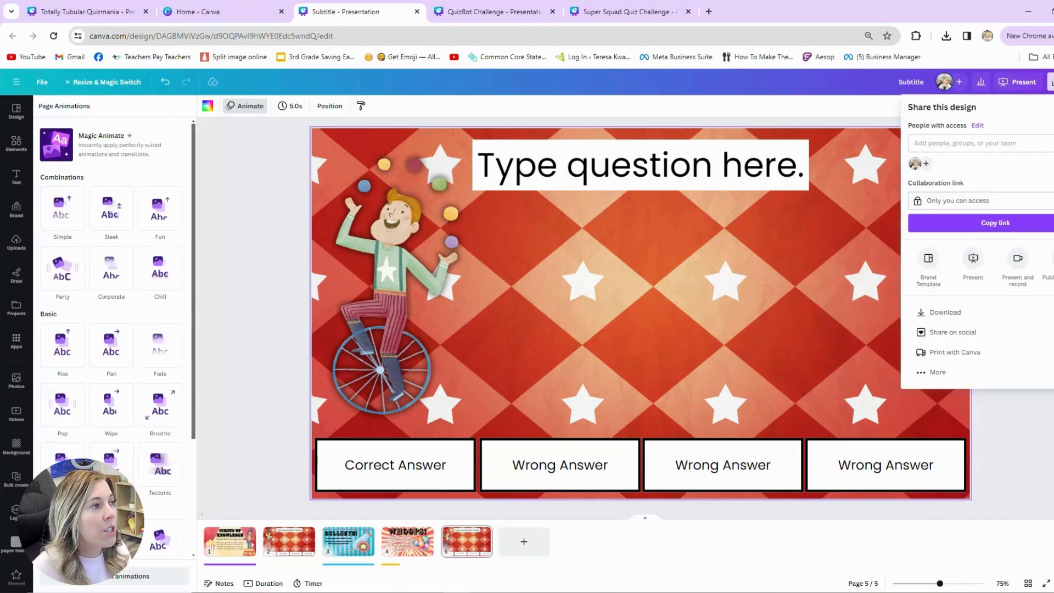
left_click(939, 372)
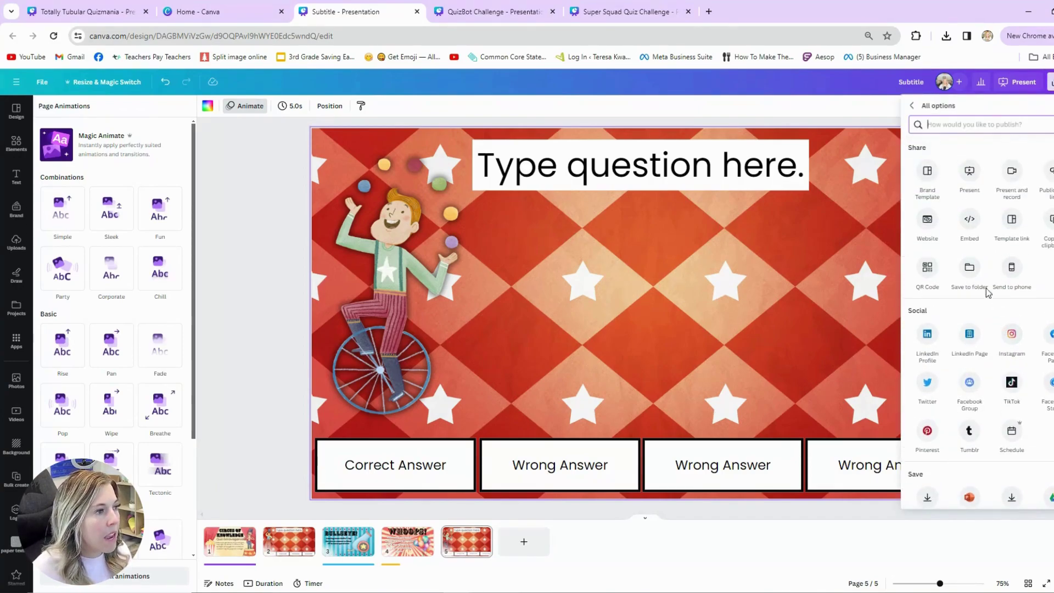
left_click(1011, 222)
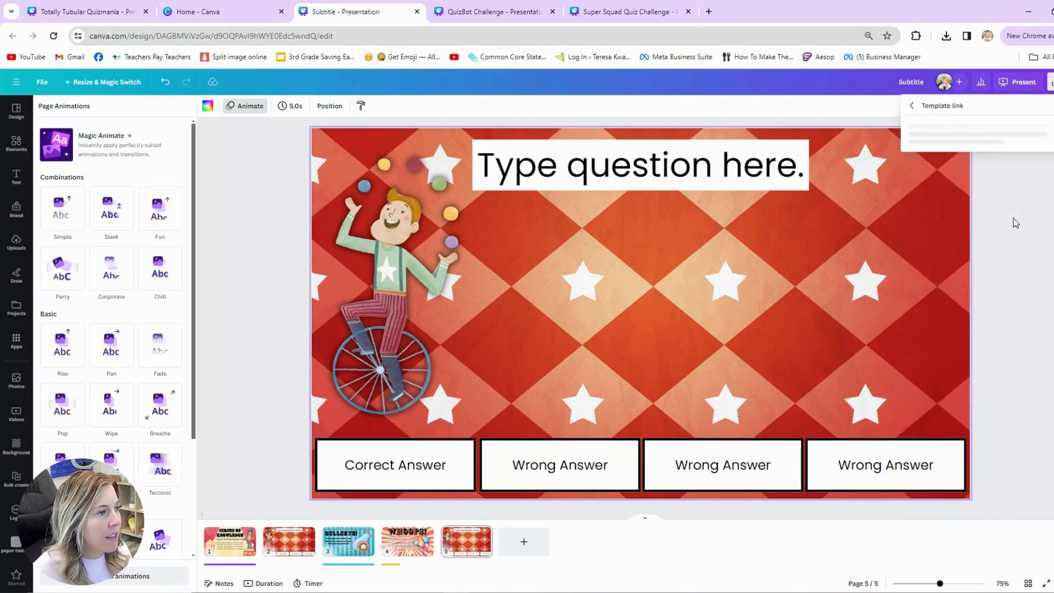
left_click(984, 289)
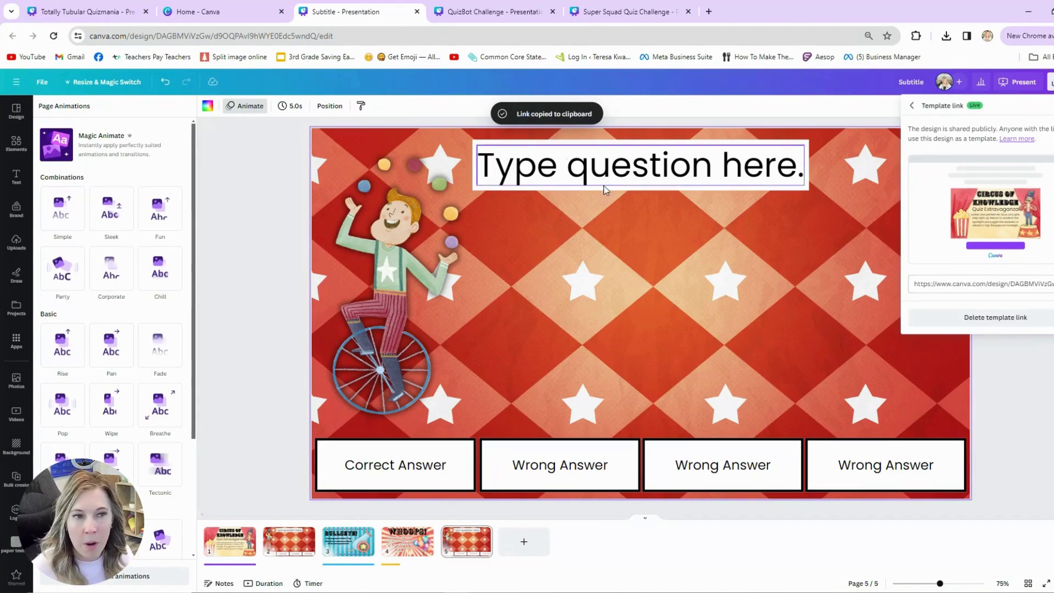
left_click(230, 540)
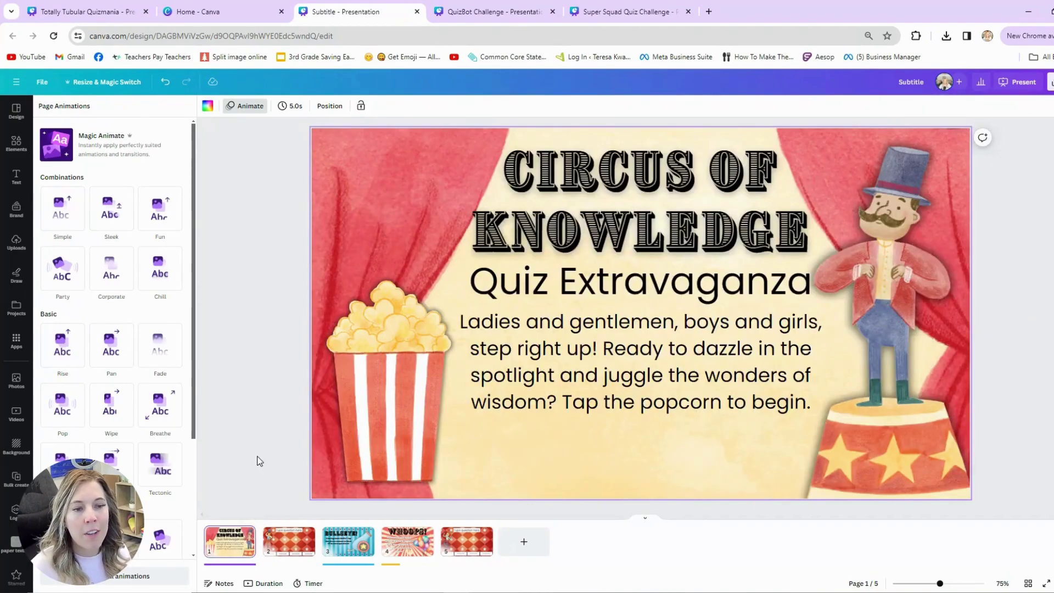